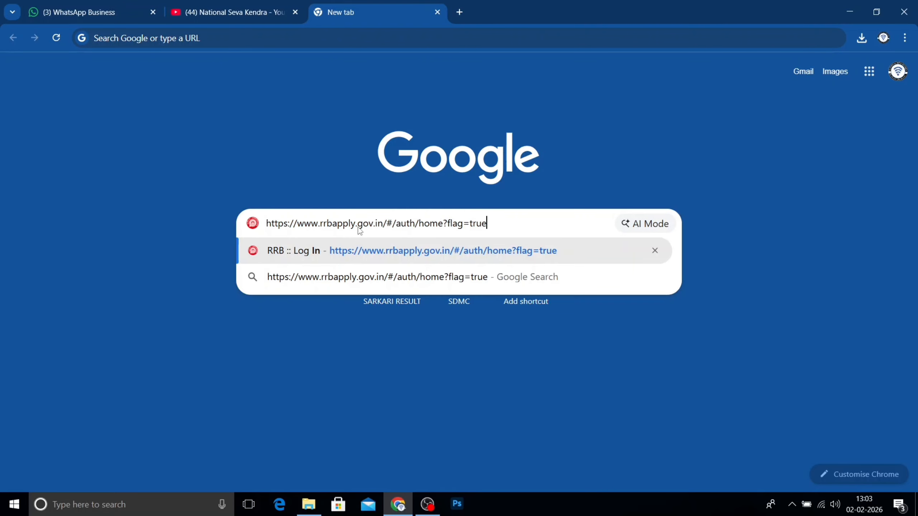
Step: Open the rrbapply.gov.in account registration page, dismissing its notice, and set the country of nationality to India
{"action": "key", "text": "Return"}
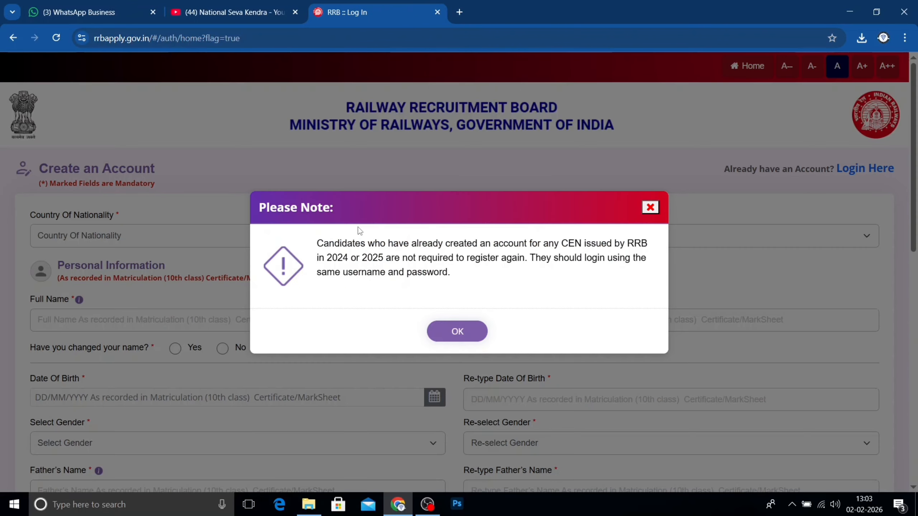
{"action": "left_click", "coordinate": [655, 206]}
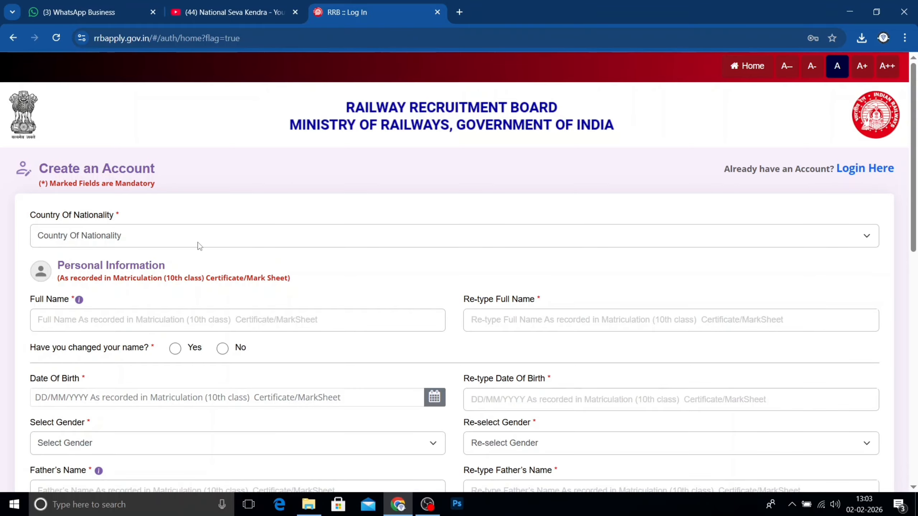
{"action": "scroll", "coordinate": [107, 224], "scroll_direction": "down", "scroll_amount": 2}
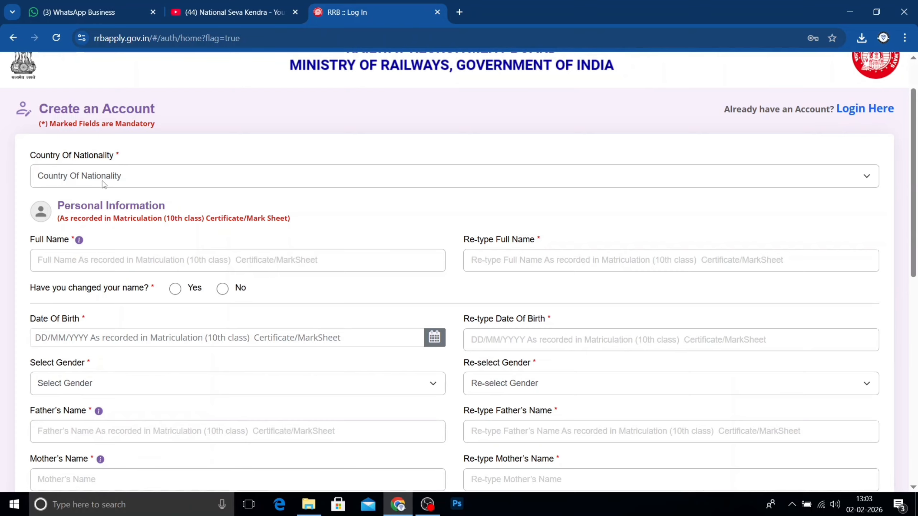
{"action": "left_click", "coordinate": [109, 177]}
{"action": "left_click", "coordinate": [109, 212]}
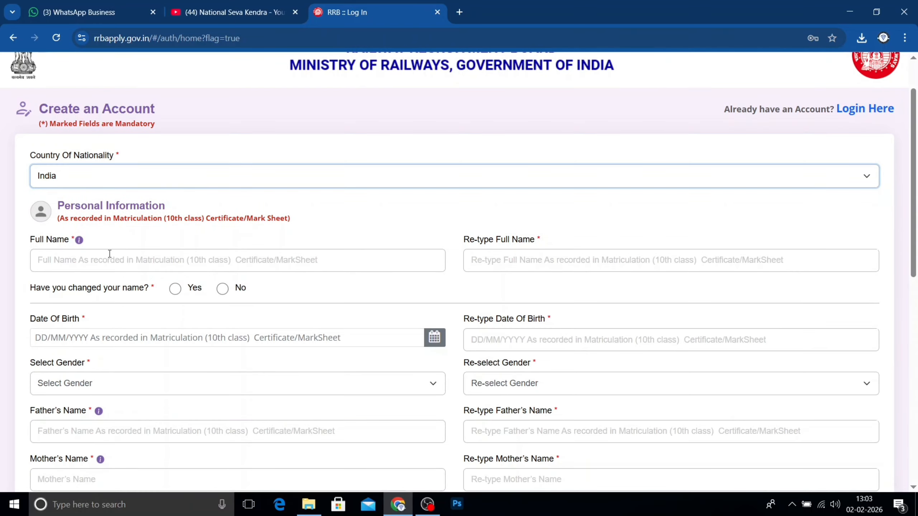
Step: Enter the candidate's full name in both name fields and answer No to having changed the name
{"action": "left_click", "coordinate": [112, 265]}
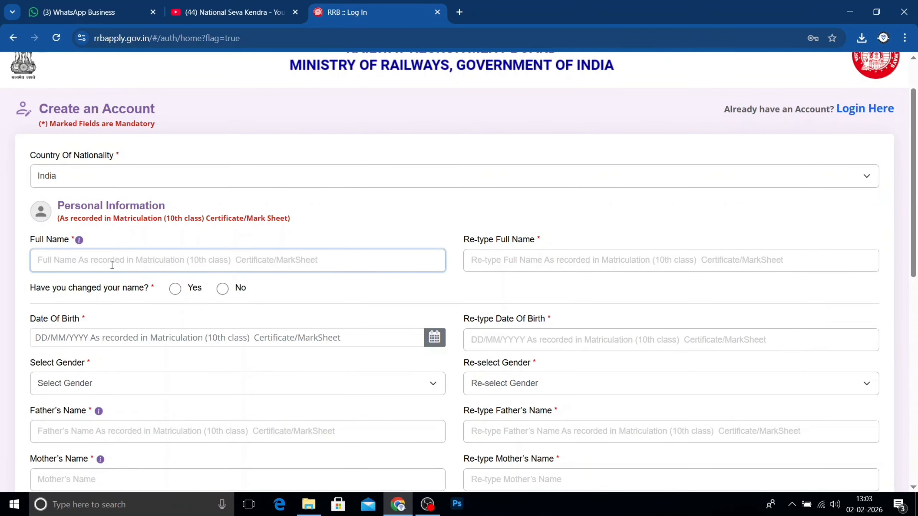
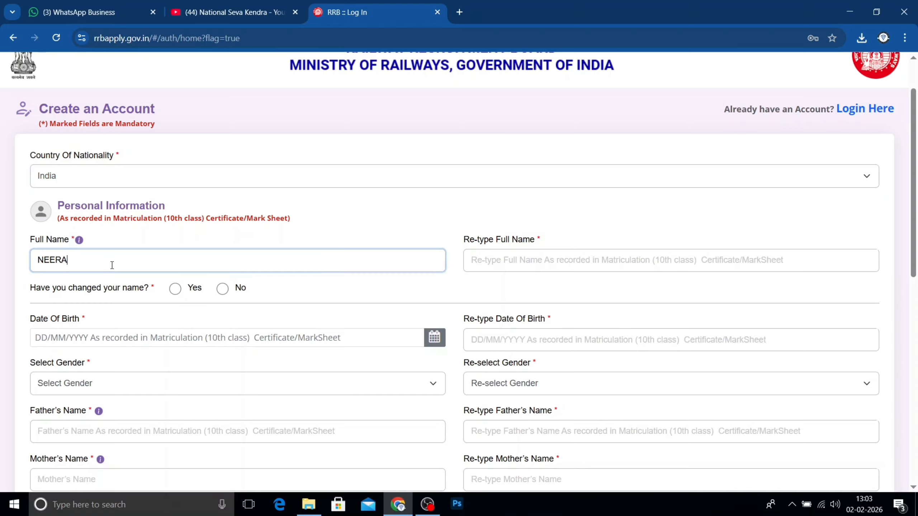
{"action": "left_click", "coordinate": [477, 263]}
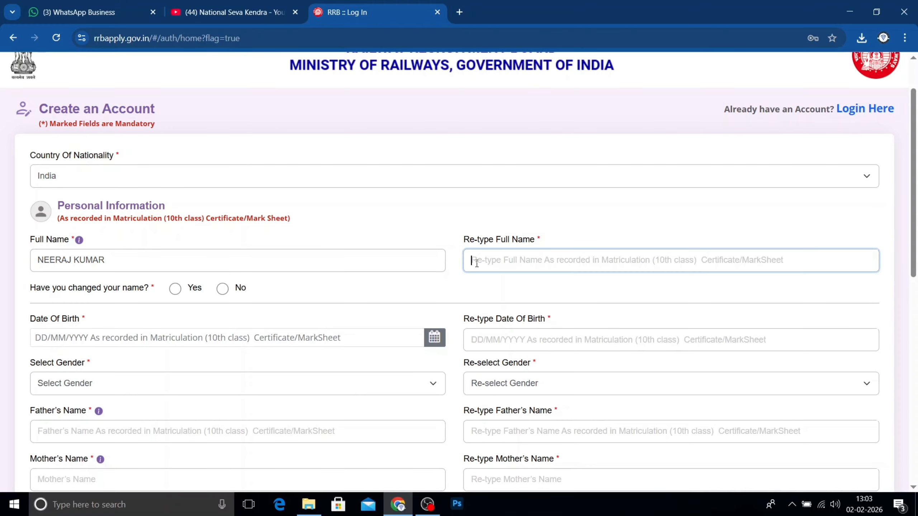
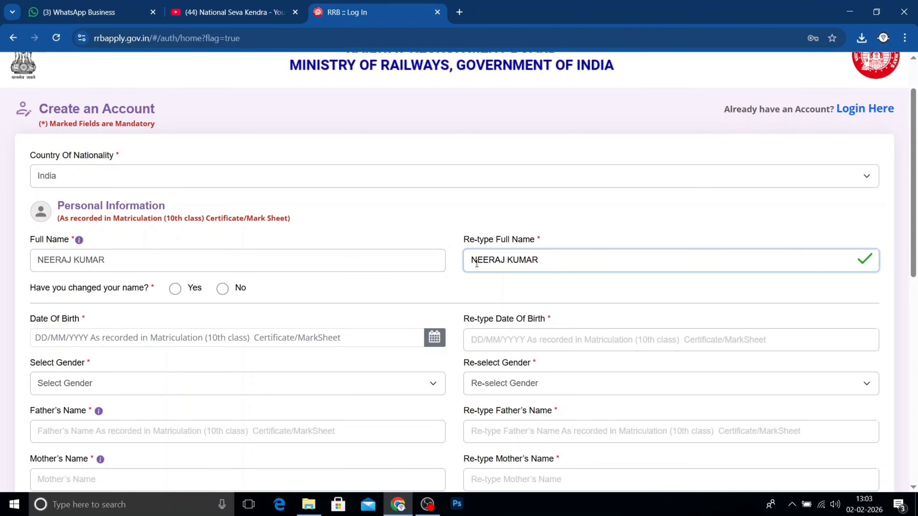
{"action": "scroll", "coordinate": [476, 263], "scroll_direction": "down", "scroll_amount": 2}
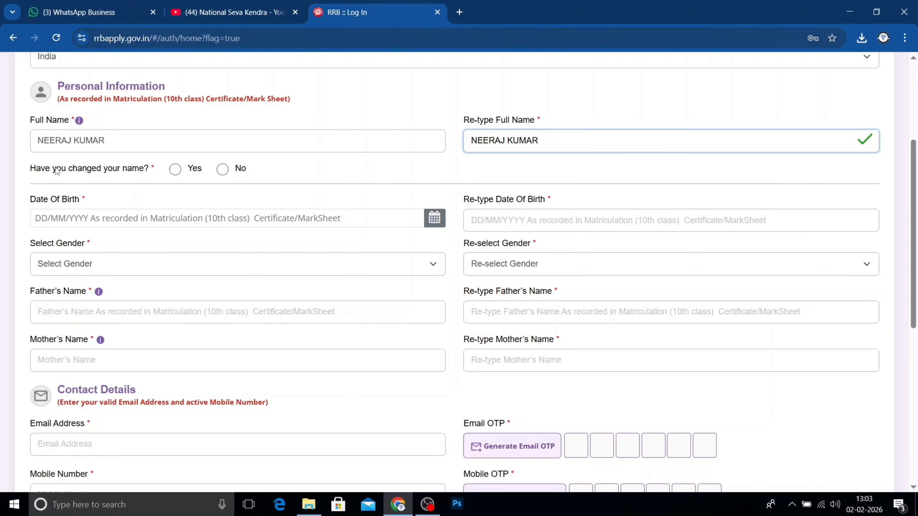
{"action": "left_click", "coordinate": [222, 169]}
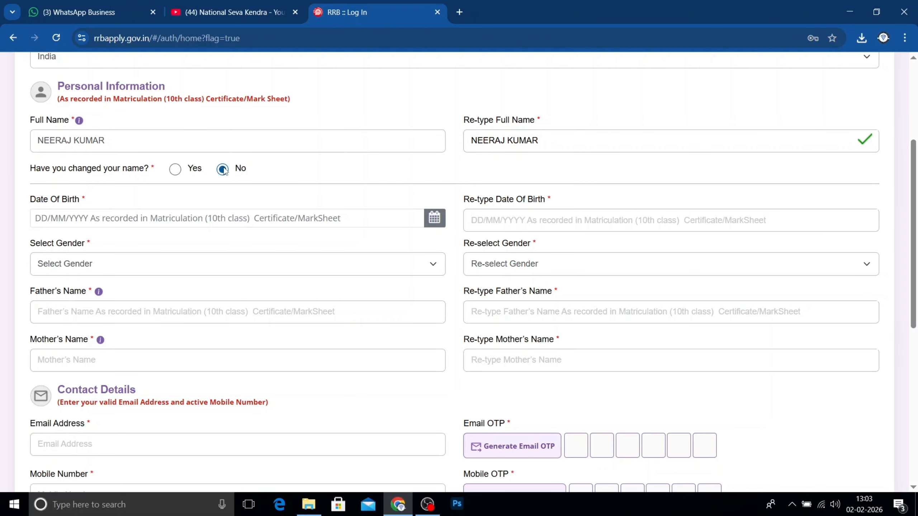
Step: Choose the candidate's date of birth from the calendar and re-enter the same date in the confirmation field
{"action": "left_click", "coordinate": [433, 219]}
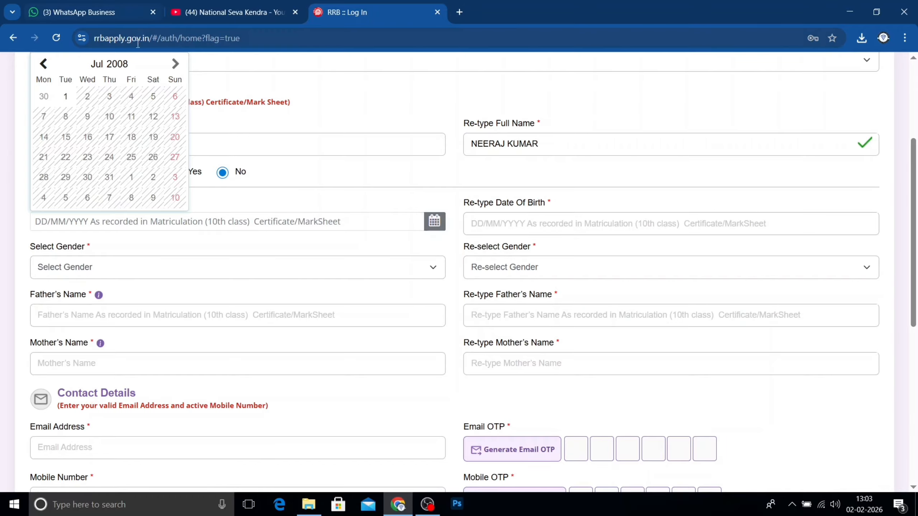
{"action": "left_click", "coordinate": [117, 65]}
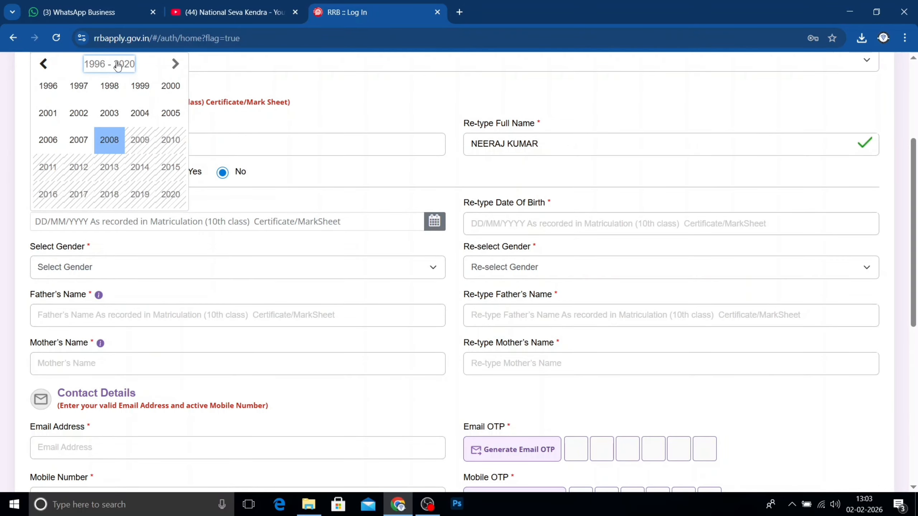
{"action": "left_click", "coordinate": [78, 88]}
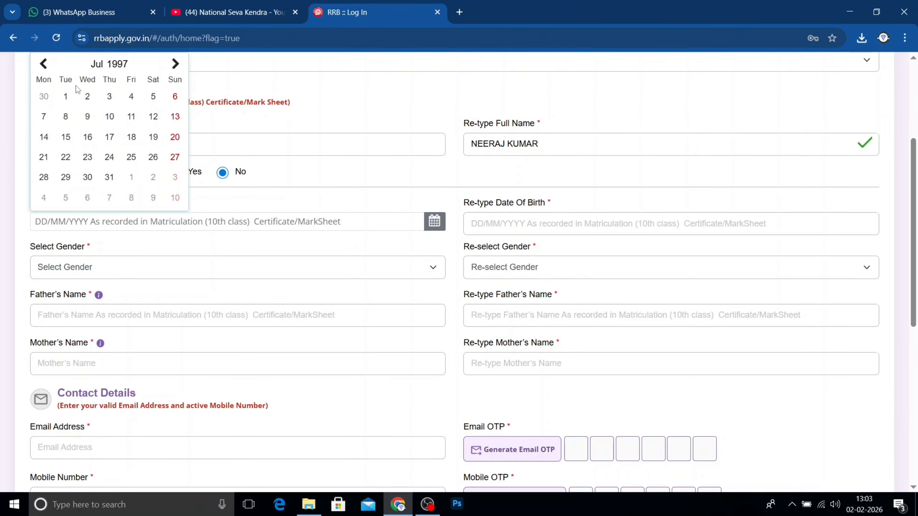
{"action": "left_click", "coordinate": [175, 64]}
{"action": "left_click", "coordinate": [175, 63]}
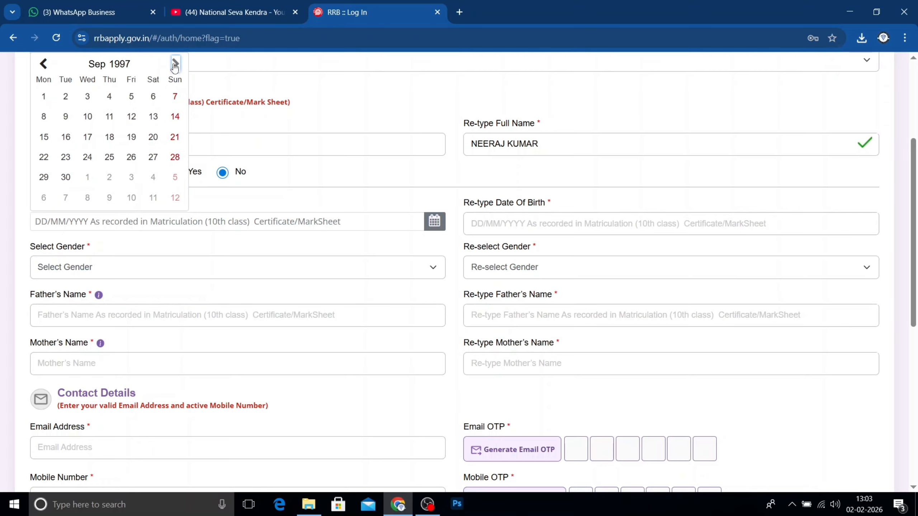
{"action": "left_click", "coordinate": [175, 64]}
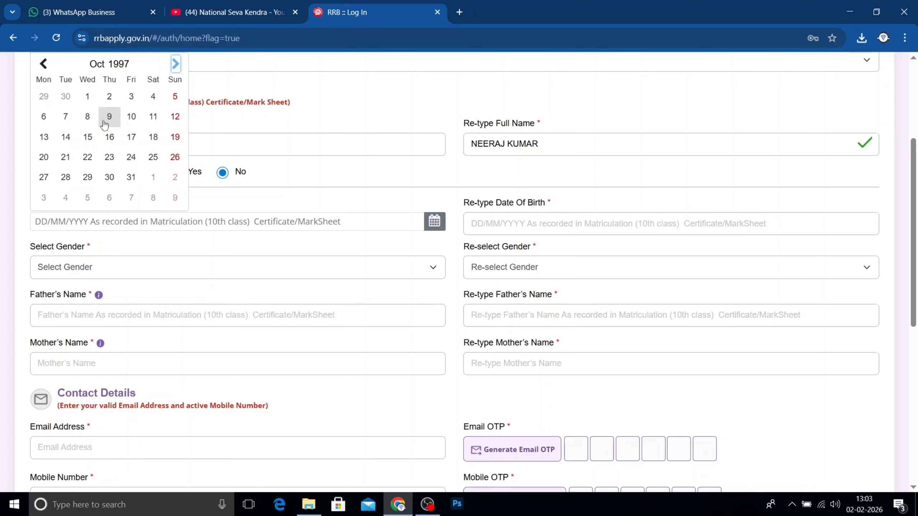
{"action": "left_click", "coordinate": [89, 116]}
{"action": "left_click", "coordinate": [492, 220]}
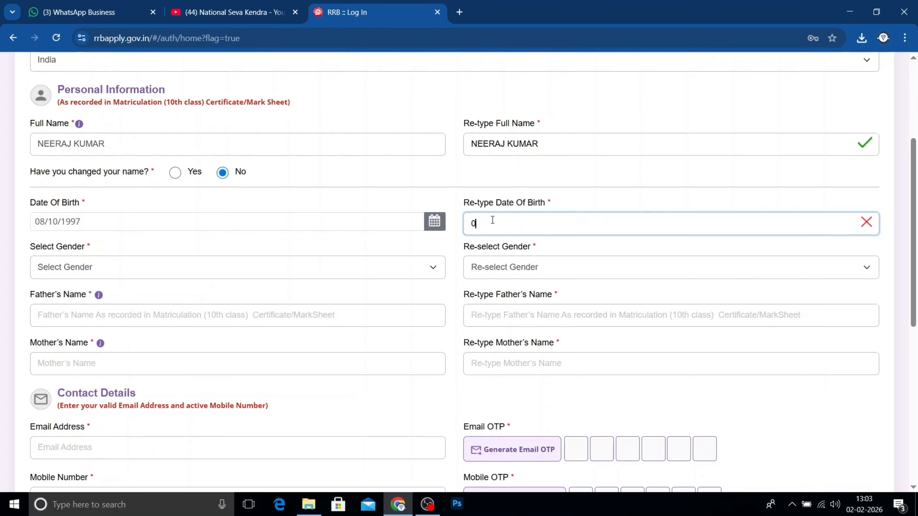
{"action": "type", "text": "/200"}
{"action": "key", "text": "BackSpace"}
{"action": "key", "text": "BackSpace"}
{"action": "type", "text": "1997"}
Step: Set both the gender and the re-selected gender to Male
{"action": "left_click", "coordinate": [93, 270]}
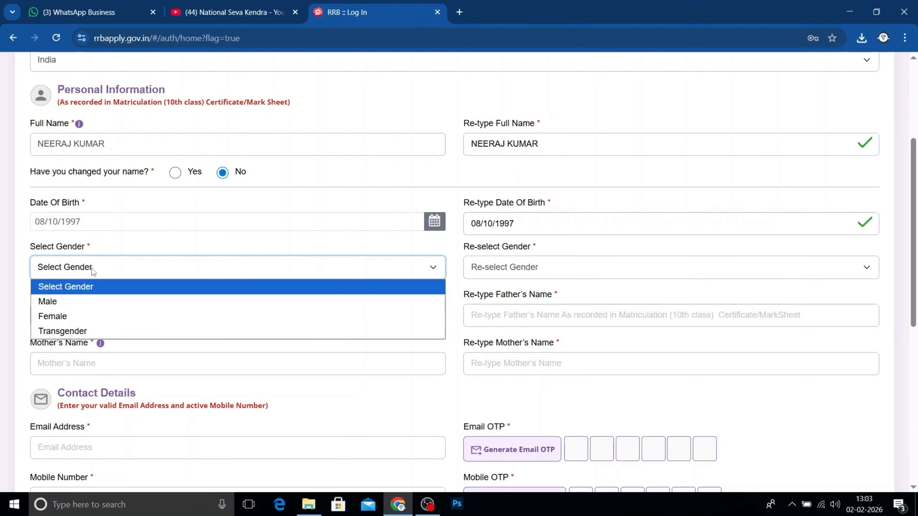
{"action": "left_click", "coordinate": [92, 301]}
{"action": "left_click", "coordinate": [495, 265]}
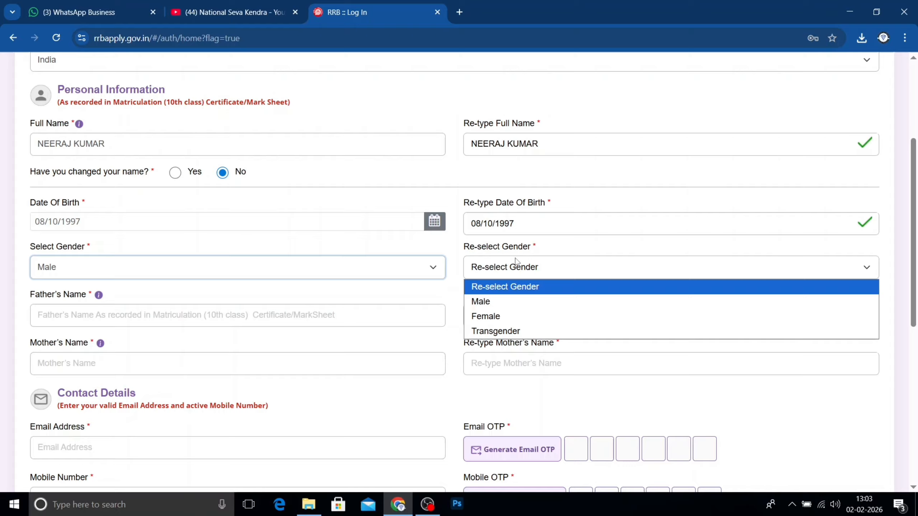
{"action": "left_click", "coordinate": [512, 300]}
Step: Enter the father's name in both the original and the confirmation field
{"action": "left_click", "coordinate": [150, 315]}
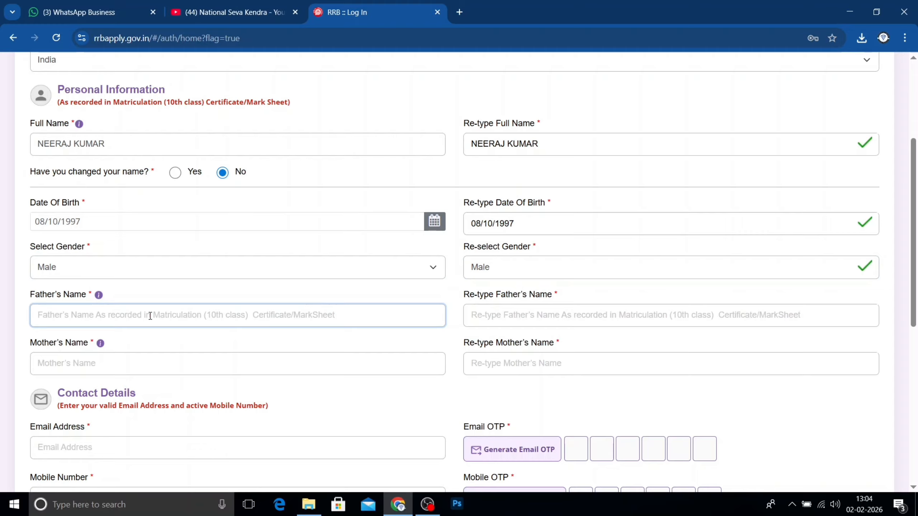
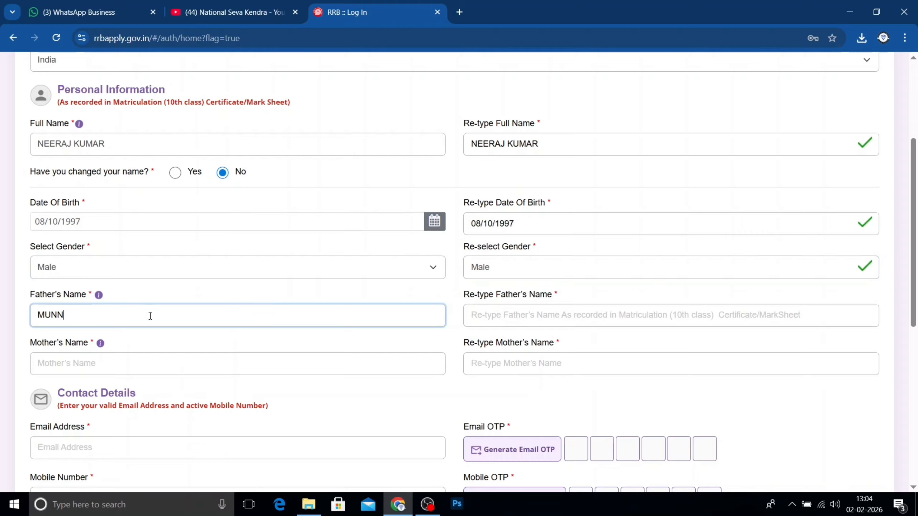
{"action": "left_click", "coordinate": [514, 318]}
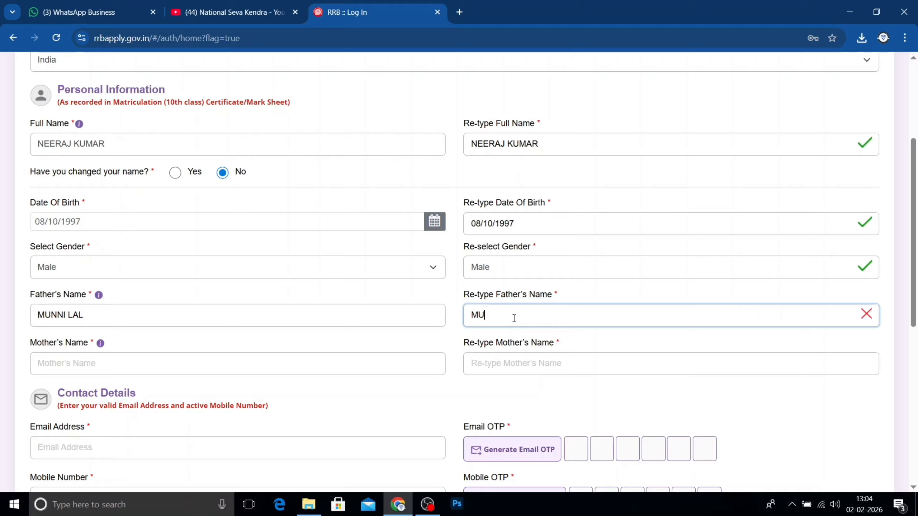
Step: Enter the mother's name in both the original and the confirmation field
{"action": "left_click", "coordinate": [71, 369]}
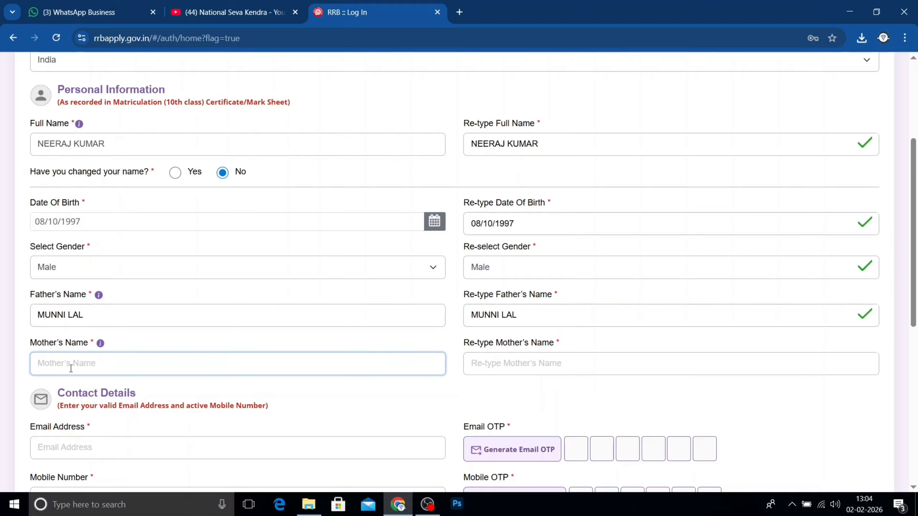
{"action": "left_click", "coordinate": [481, 365]}
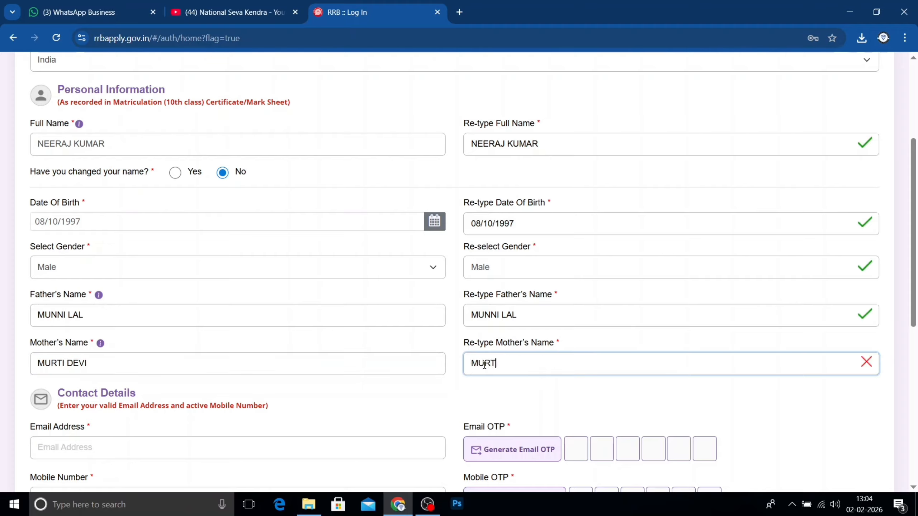
Step: Fill in the candidate's email address in the contact details
{"action": "scroll", "coordinate": [508, 273], "scroll_direction": "down", "scroll_amount": 8}
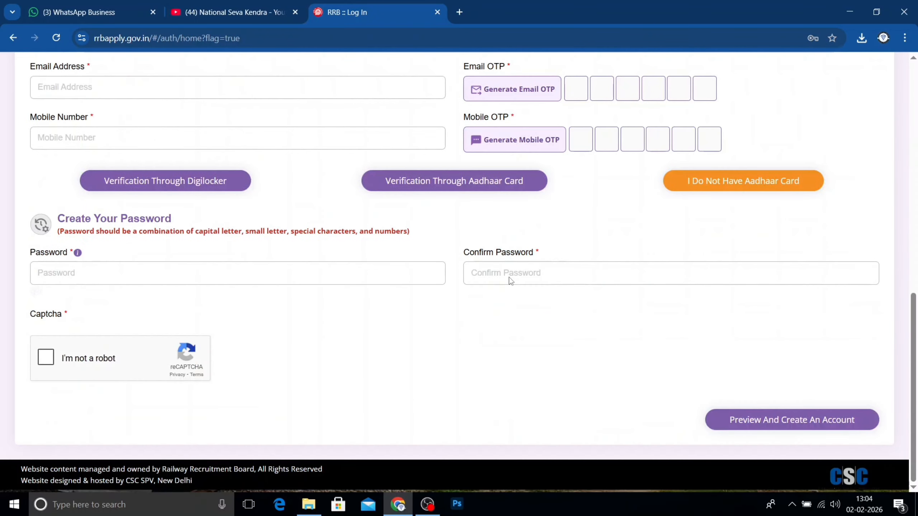
{"action": "scroll", "coordinate": [508, 273], "scroll_direction": "up", "scroll_amount": 2}
{"action": "scroll", "coordinate": [509, 276], "scroll_direction": "down", "scroll_amount": 2}
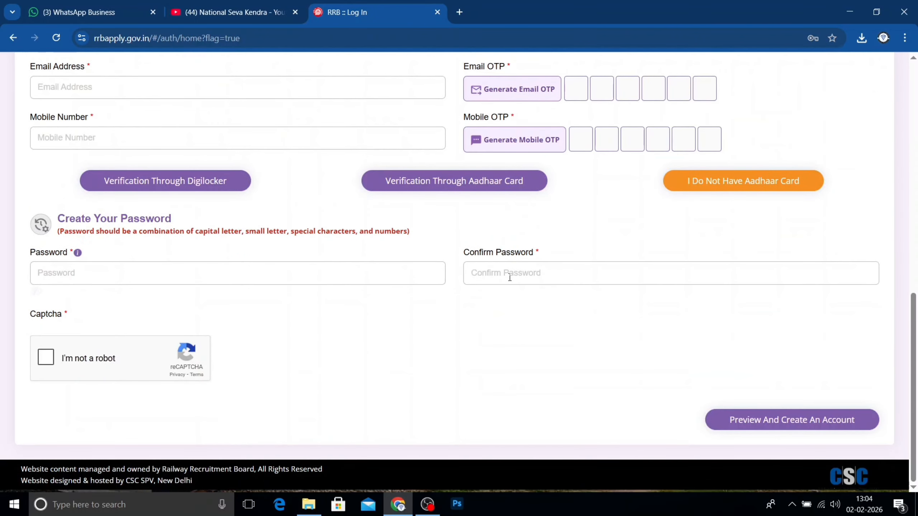
{"action": "left_click", "coordinate": [123, 94]}
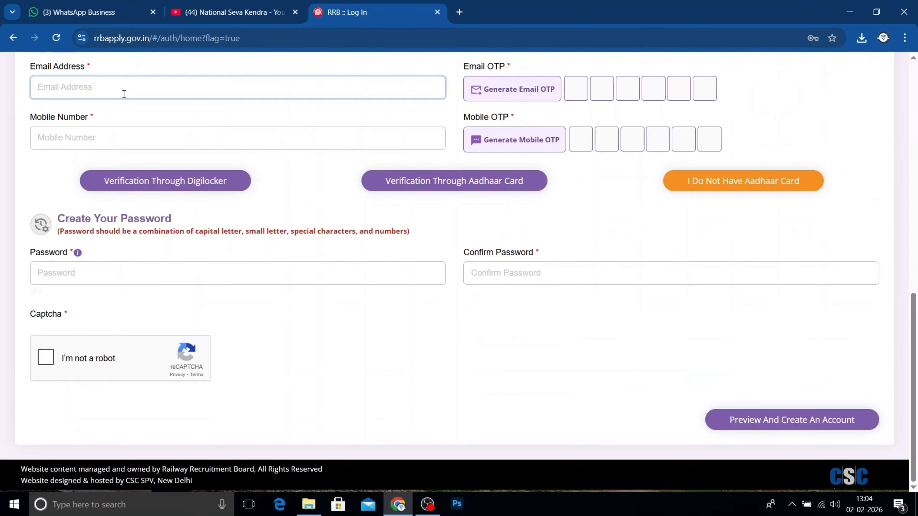
{"action": "type", "text": "nkpal••••"}
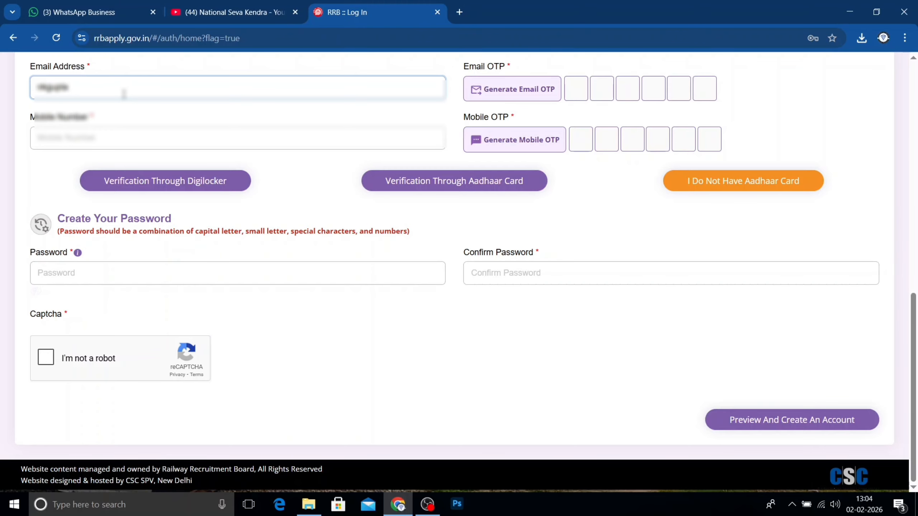
{"action": "type", "text": "••@gmai"}
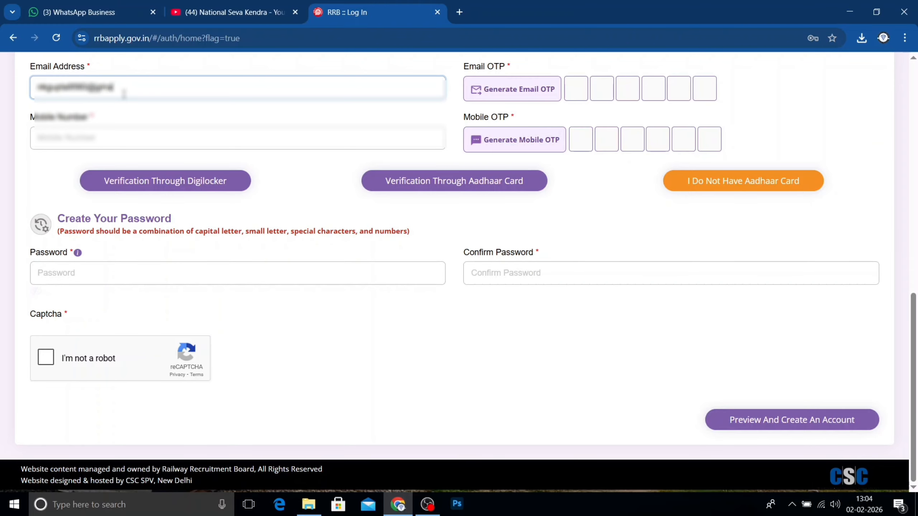
{"action": "type", "text": "l.com"}
Step: Fill in the candidate's mobile number in the contact details
{"action": "left_click", "coordinate": [118, 133]}
{"action": "type", "text": "•••"}
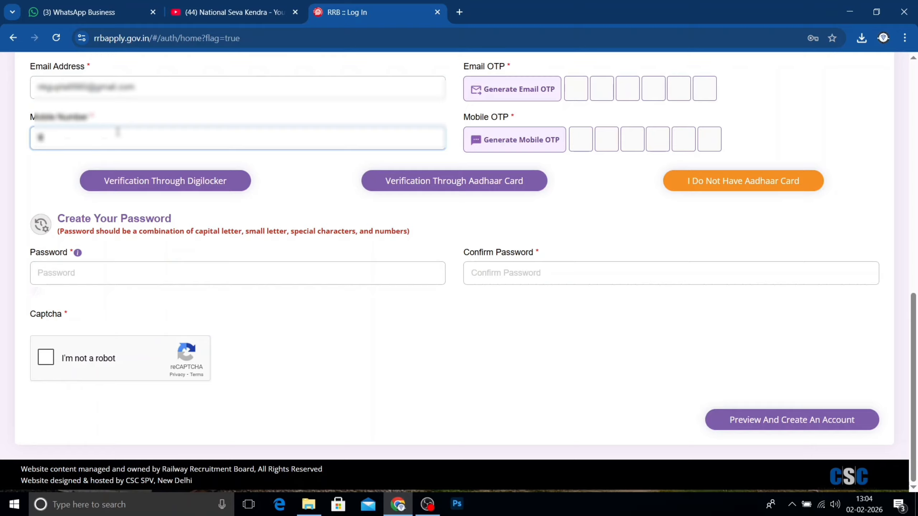
{"action": "type", "text": "••••••••"}
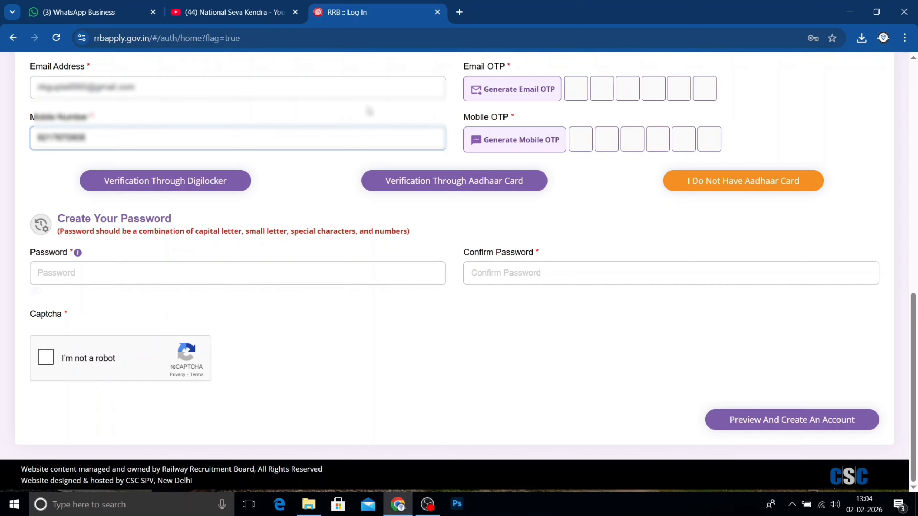
Step: Generate one-time passwords for the email address and mobile number, and enter the code in the Mobile OTP field
{"action": "left_click", "coordinate": [504, 94]}
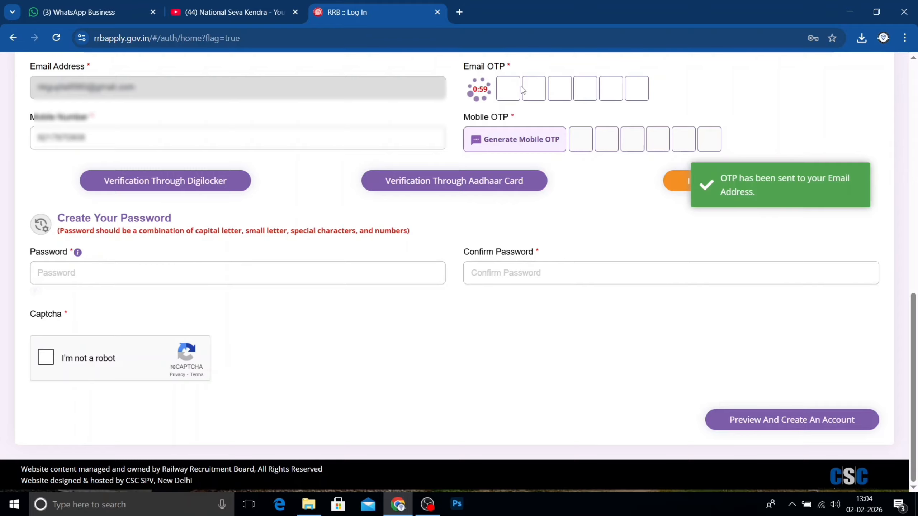
{"action": "left_click", "coordinate": [505, 143]}
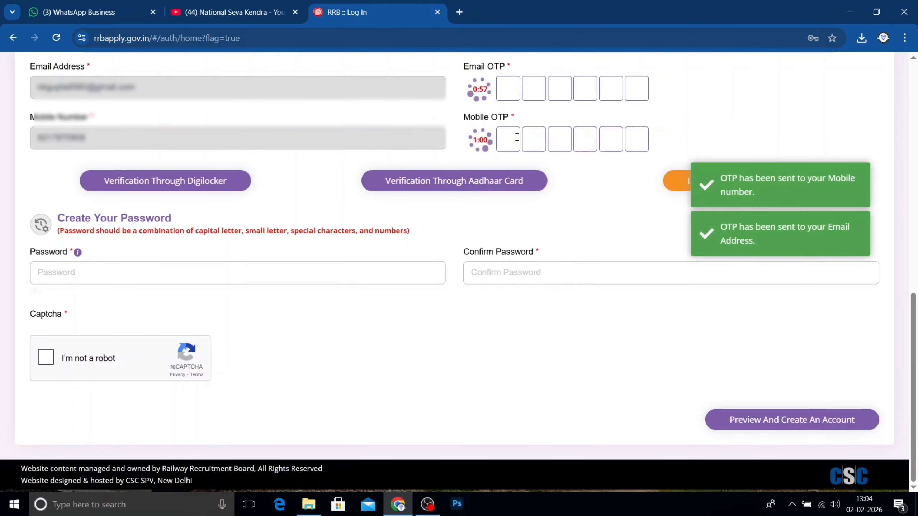
{"action": "left_click", "coordinate": [505, 96]}
{"action": "left_click", "coordinate": [515, 142]}
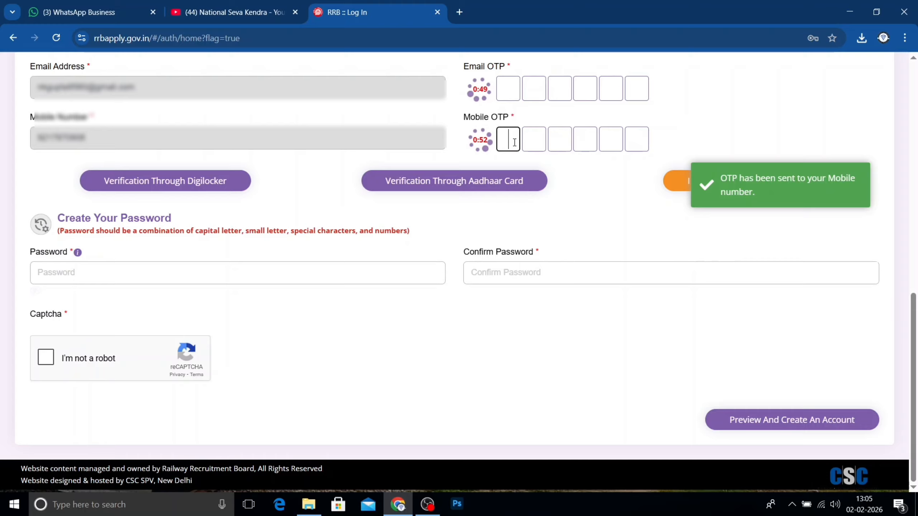
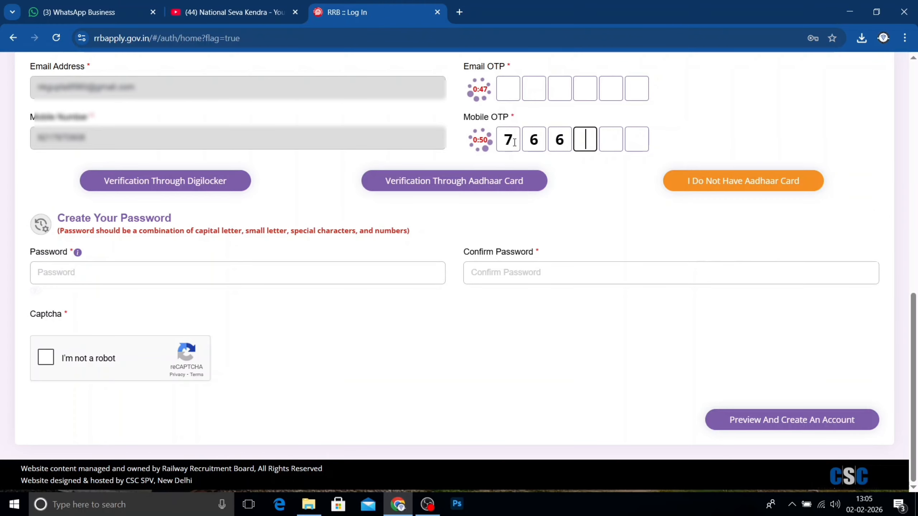
Step: Enter the received verification code in the Email OTP field to verify the email address
{"action": "left_click", "coordinate": [508, 86]}
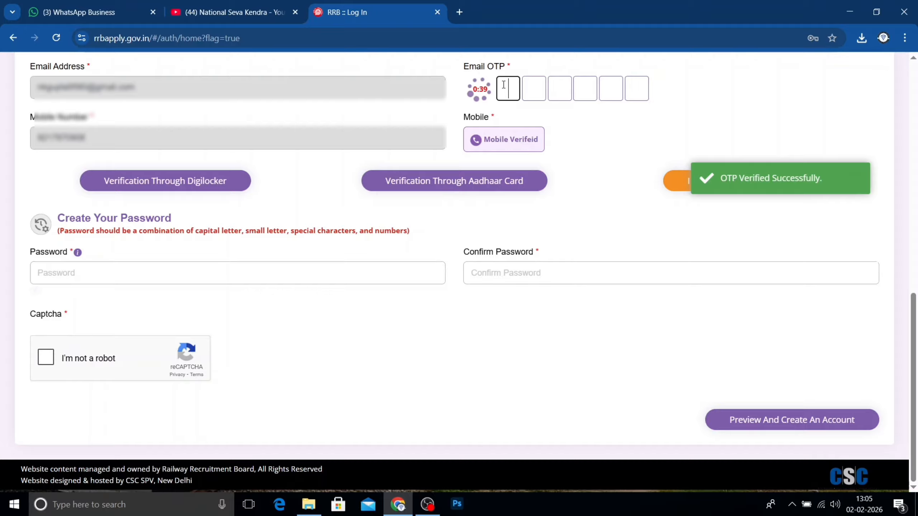
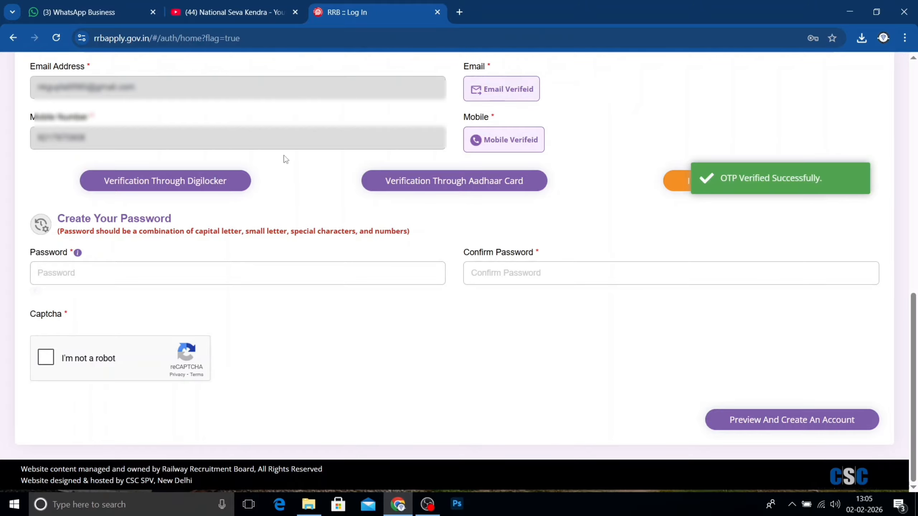
Step: Choose verification through Aadhaar card and enter the candidate's Aadhaar number
{"action": "left_click", "coordinate": [449, 181]}
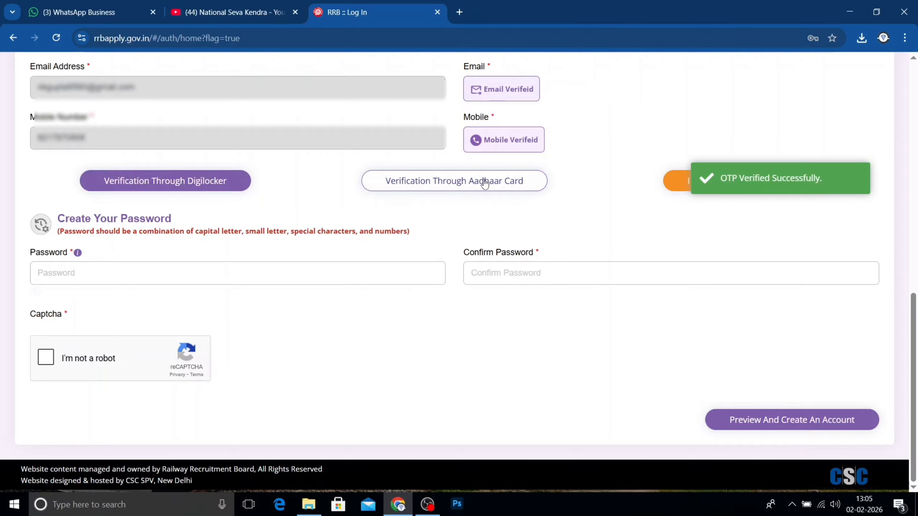
{"action": "scroll", "coordinate": [363, 210], "scroll_direction": "down", "scroll_amount": 2}
{"action": "scroll", "coordinate": [363, 210], "scroll_direction": "down", "scroll_amount": 3}
{"action": "left_click", "coordinate": [149, 97]}
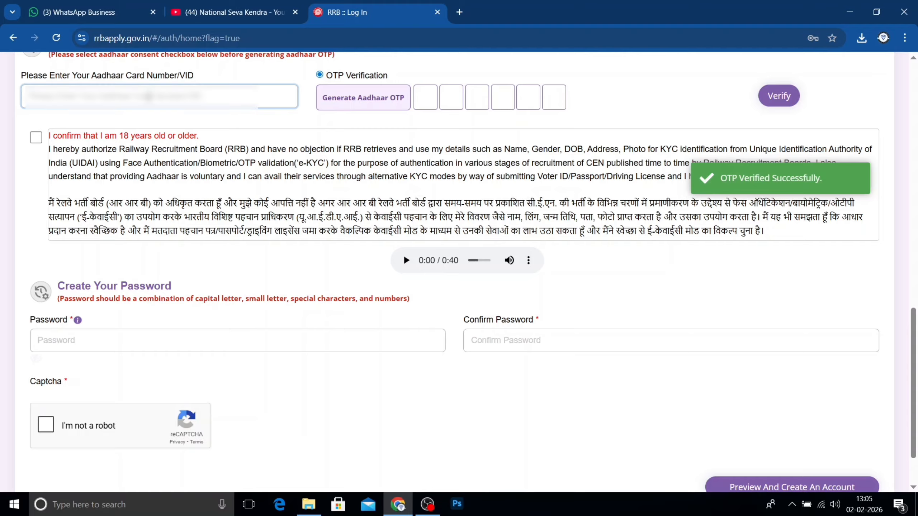
{"action": "type", "text": "****"}
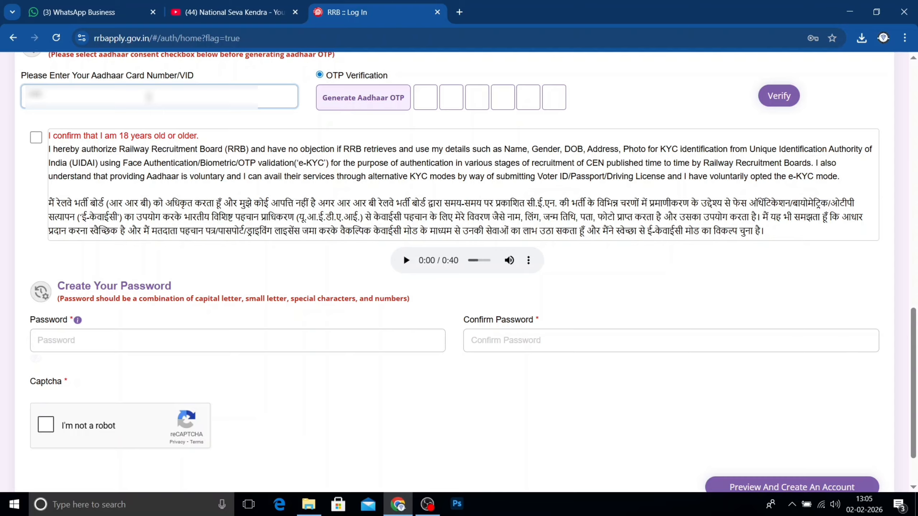
{"action": "type", "text": "***"}
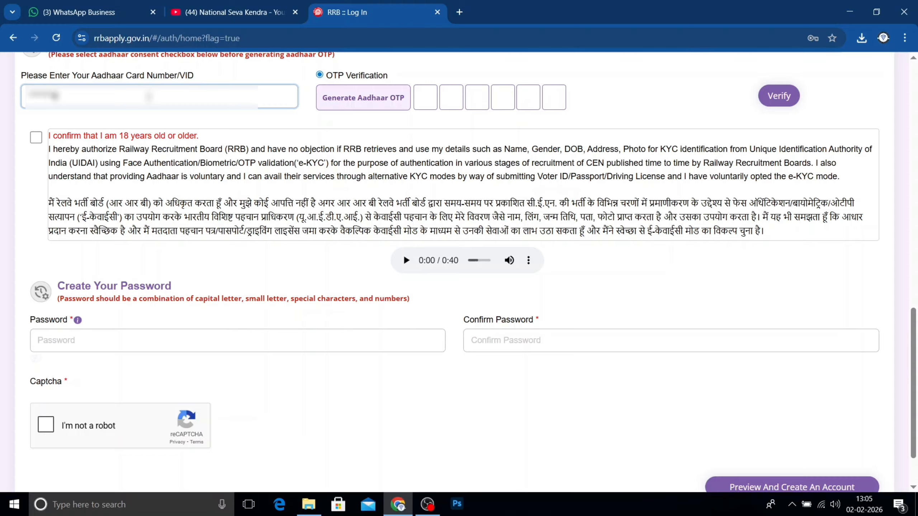
{"action": "type", "text": "***"}
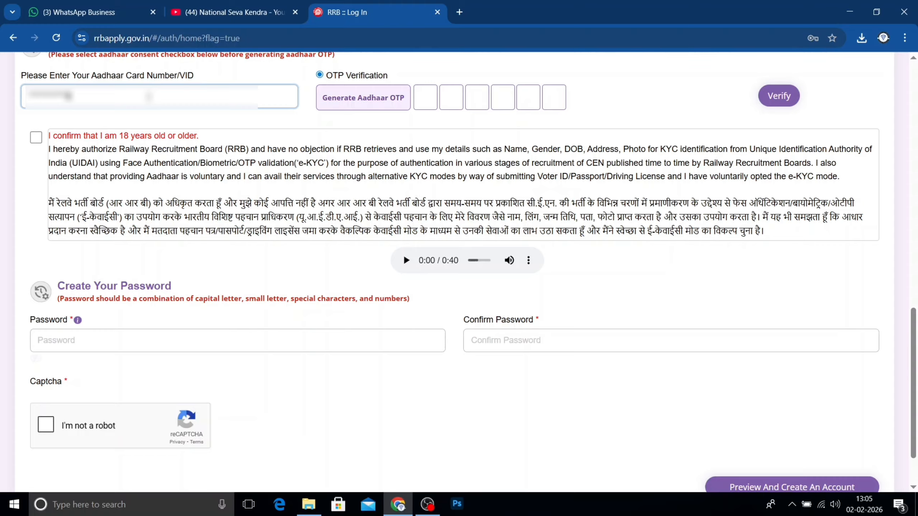
Step: Accept the Aadhaar consent declaration and verify the Aadhaar number with a generated one-time password
{"action": "left_click", "coordinate": [134, 138]}
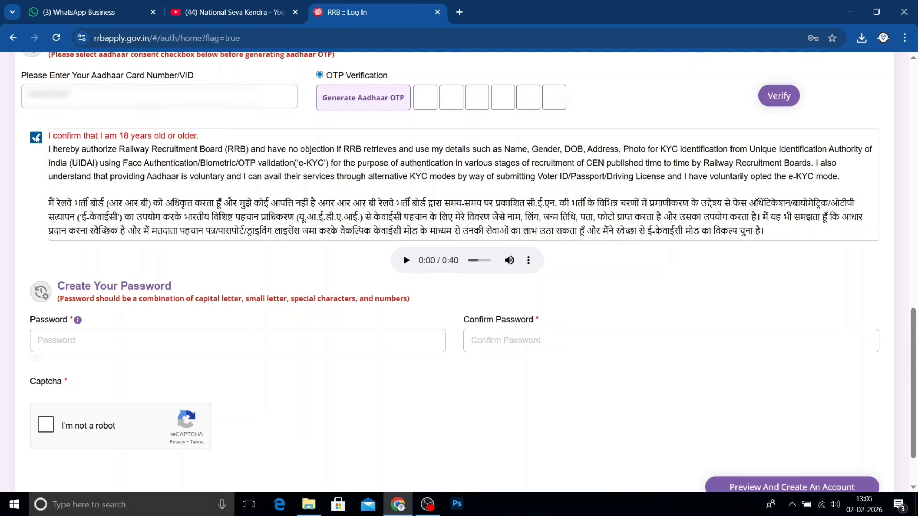
{"action": "left_click", "coordinate": [365, 98]}
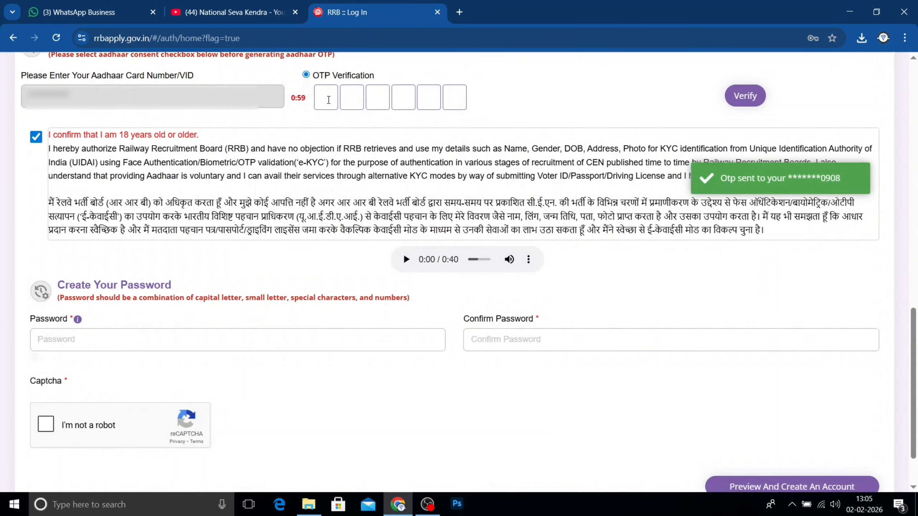
{"action": "left_click", "coordinate": [327, 99]}
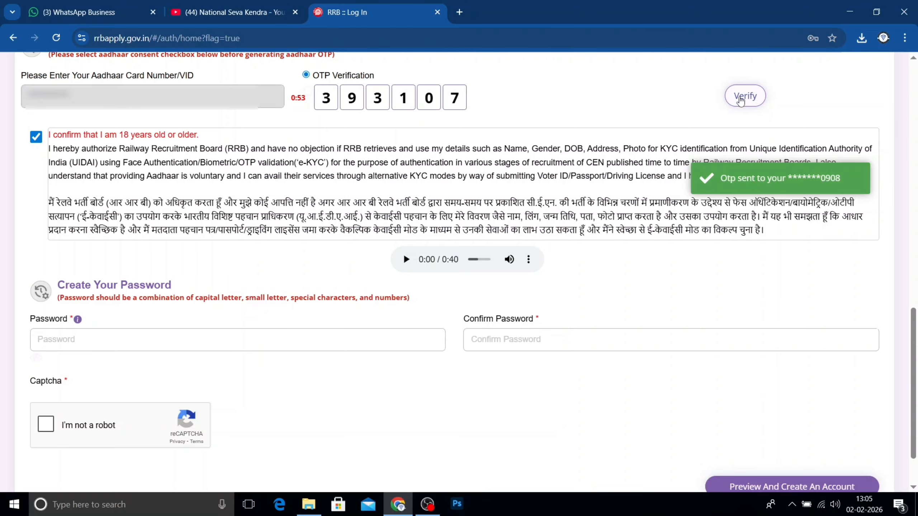
{"action": "left_click", "coordinate": [744, 97]}
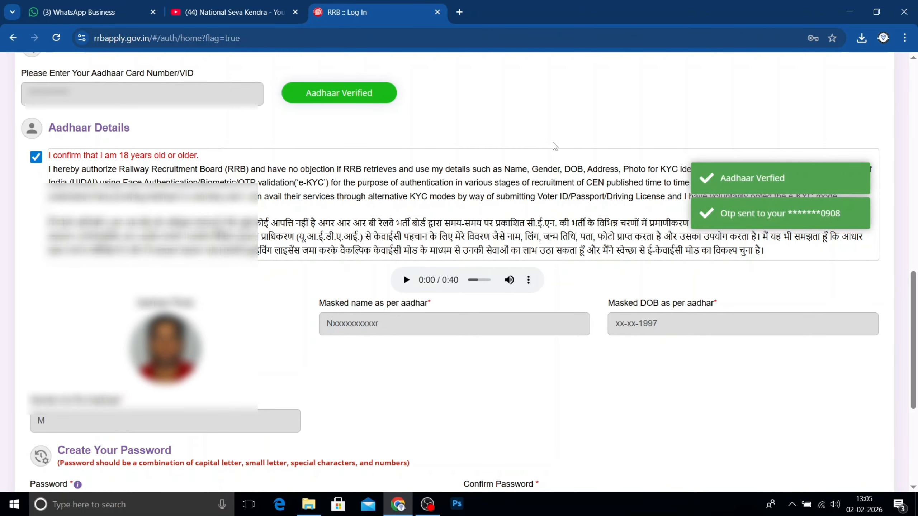
Step: Enter a new account password in the Password field of the Create Your Password section
{"action": "scroll", "coordinate": [542, 145], "scroll_direction": "down", "scroll_amount": 3}
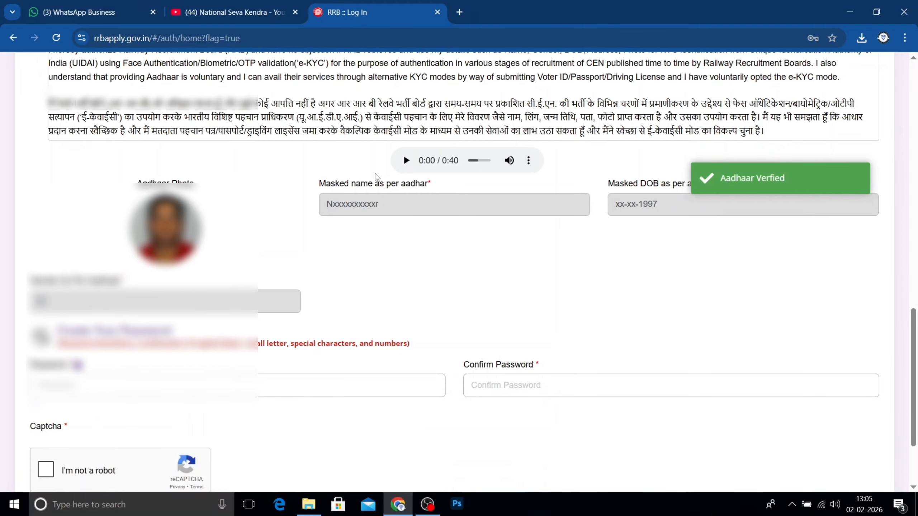
{"action": "scroll", "coordinate": [554, 188], "scroll_direction": "down", "scroll_amount": 3}
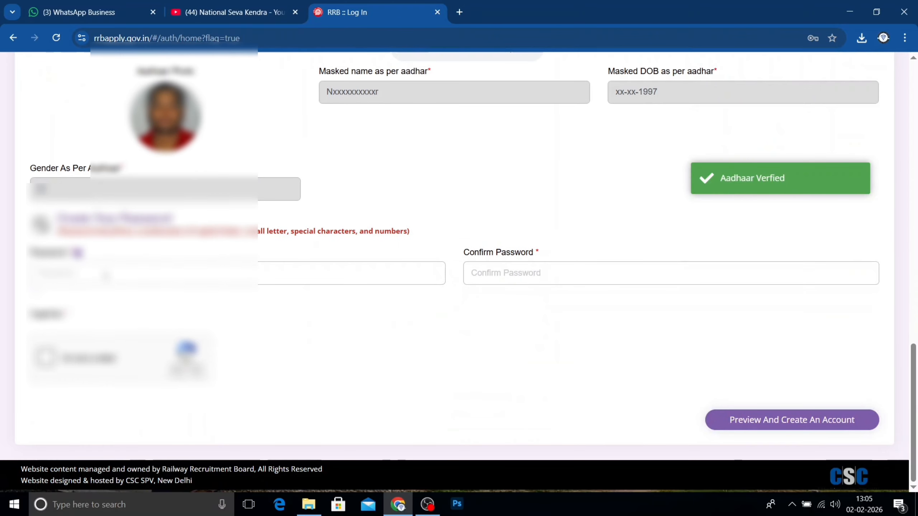
{"action": "left_click", "coordinate": [104, 275]}
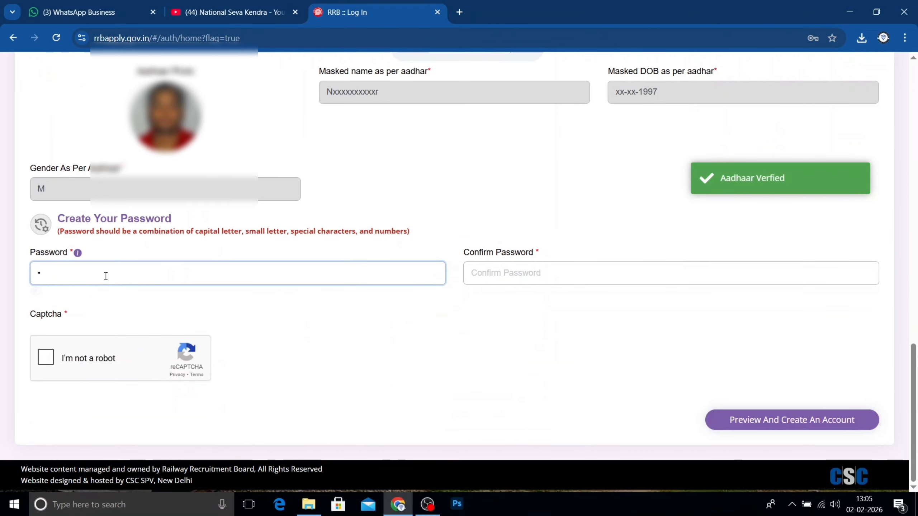
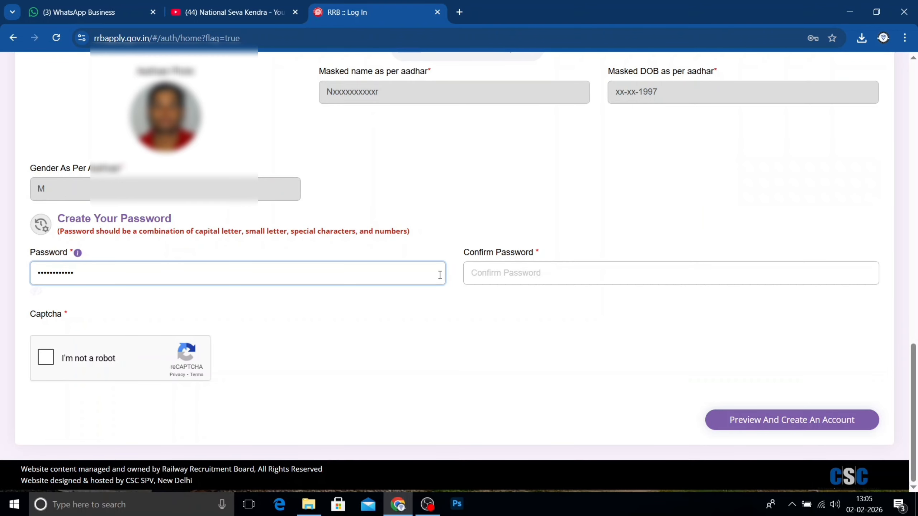
Step: Repeat the account password in the Confirm Password field, clearing and re-entering it to match
{"action": "left_click", "coordinate": [508, 274]}
{"action": "type", "text": "San"}
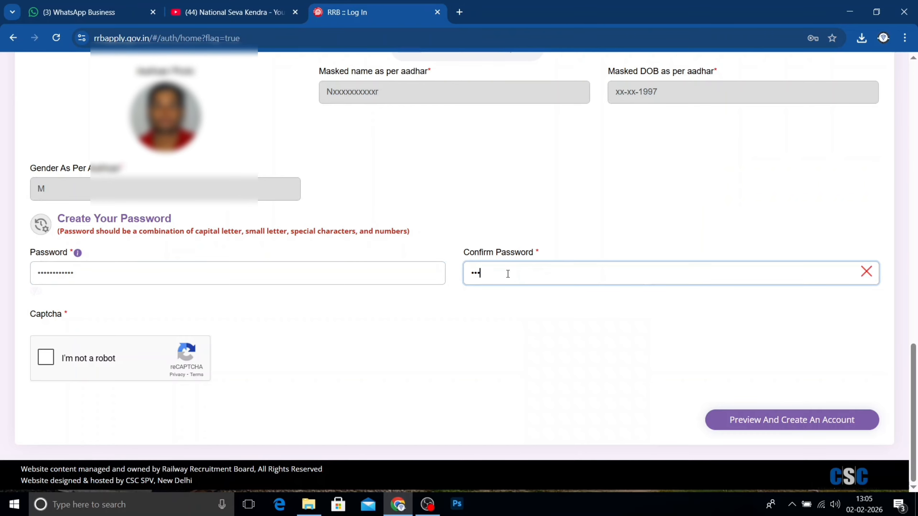
{"action": "type", "text": "•••••••••"}
{"action": "key", "text": "ctrl+a"}
{"action": "key", "text": "BackSpace"}
{"action": "type", "text": "••••••••"}
{"action": "left_click", "coordinate": [500, 310]}
Step: Complete the captcha and create the account from the preview, declaring the details re-checked and accepting that they cannot be modified
{"action": "left_click", "coordinate": [43, 360]}
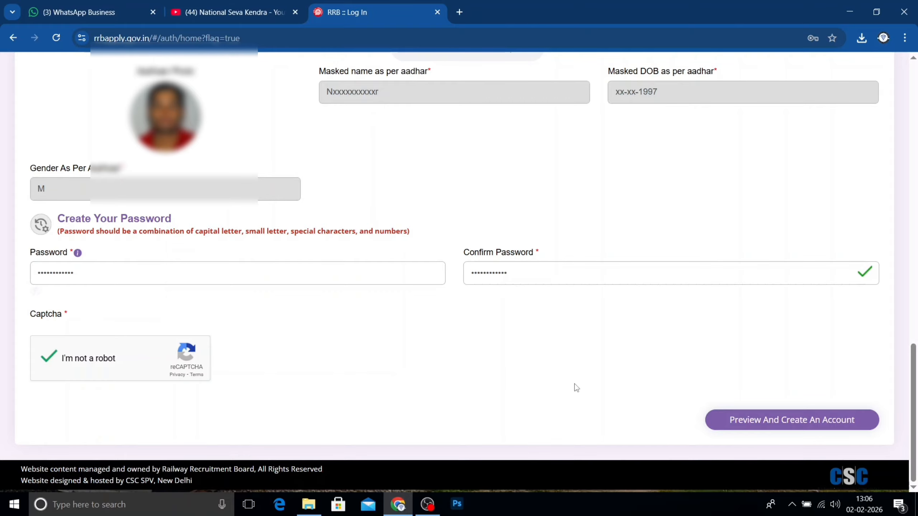
{"action": "left_click", "coordinate": [796, 426]}
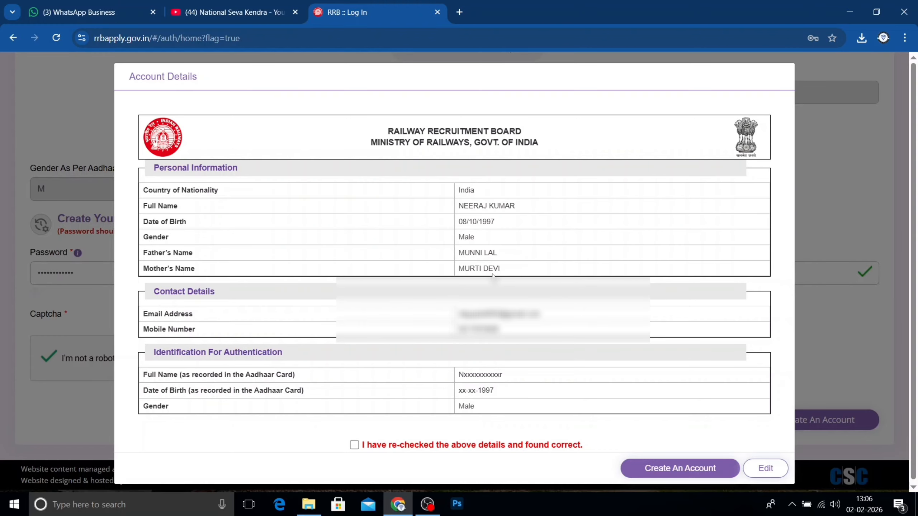
{"action": "left_click", "coordinate": [354, 445]}
{"action": "left_click", "coordinate": [685, 467]}
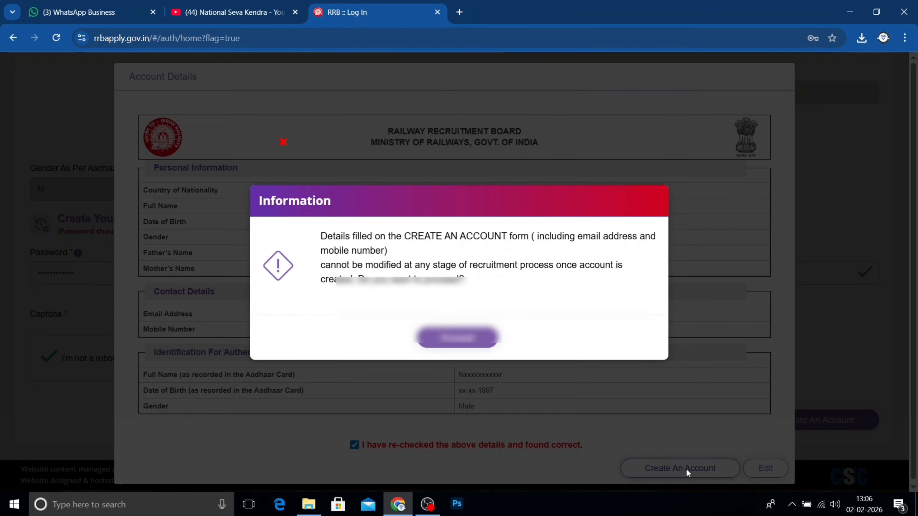
{"action": "left_click", "coordinate": [474, 347]}
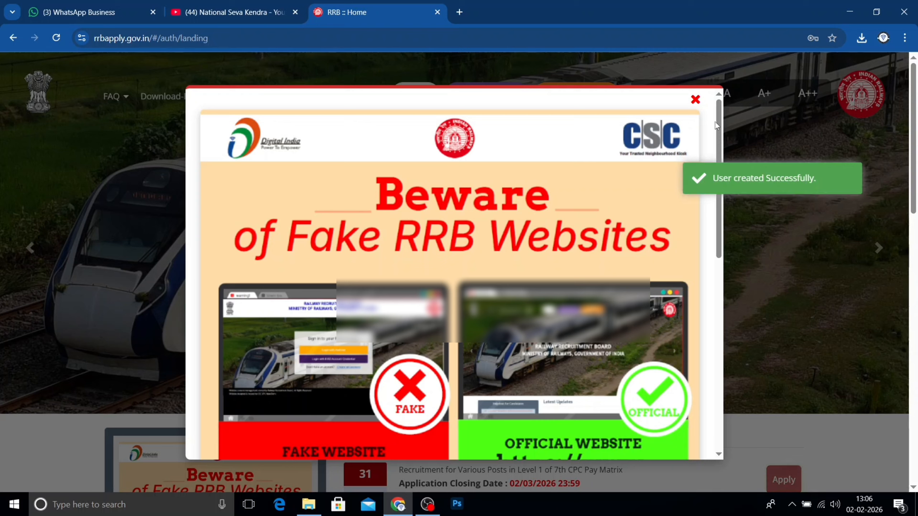
Step: Dismiss the fake-websites notice and open the Aadhaar login form for the RRB account
{"action": "left_click", "coordinate": [695, 100]}
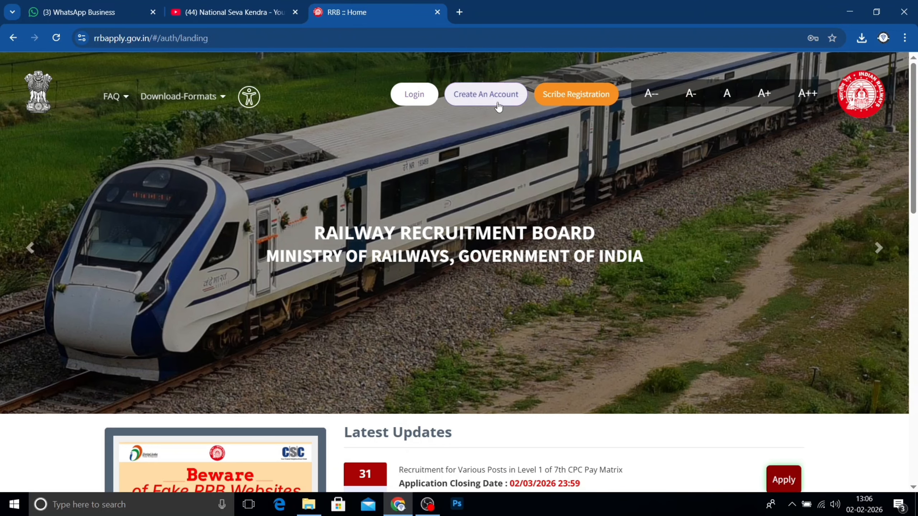
{"action": "left_click", "coordinate": [419, 96]}
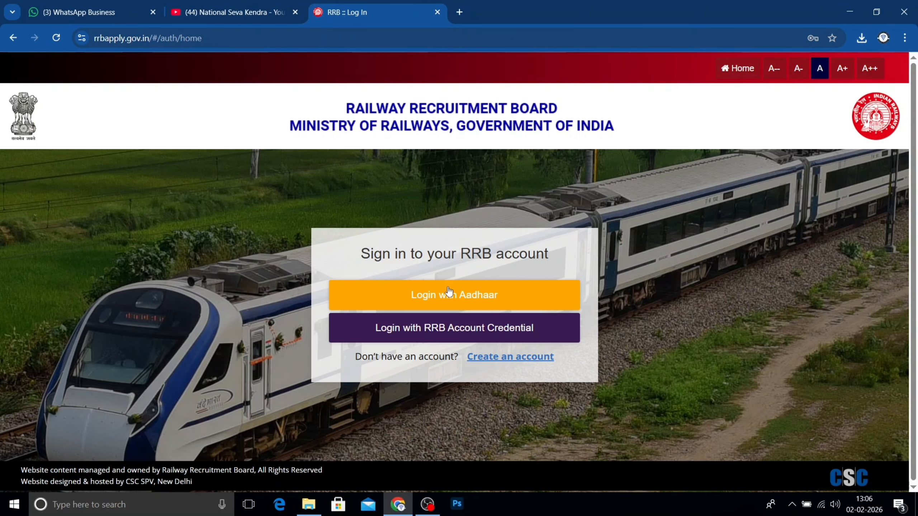
{"action": "left_click", "coordinate": [448, 291]}
Step: Request an Aadhaar login OTP for the candidate's phone number, with the consent declaration accepted
{"action": "left_click", "coordinate": [360, 218]}
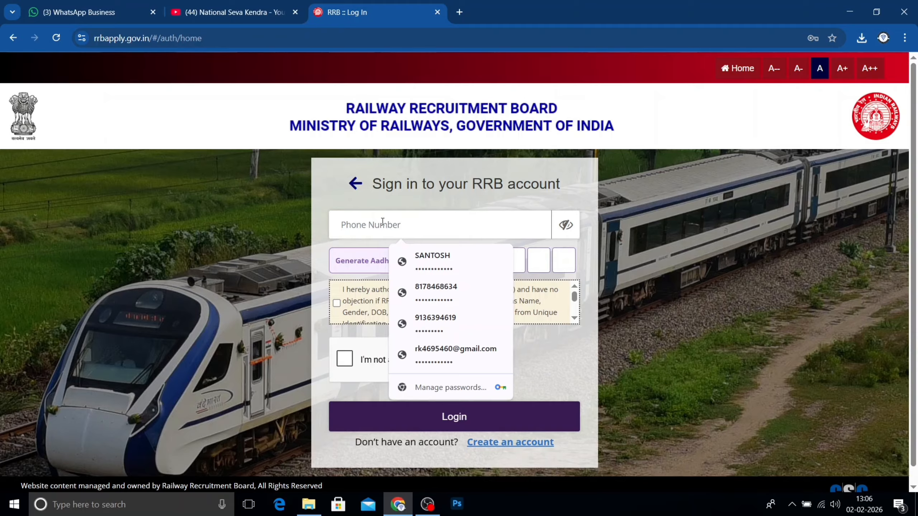
{"action": "type", "text": "••"}
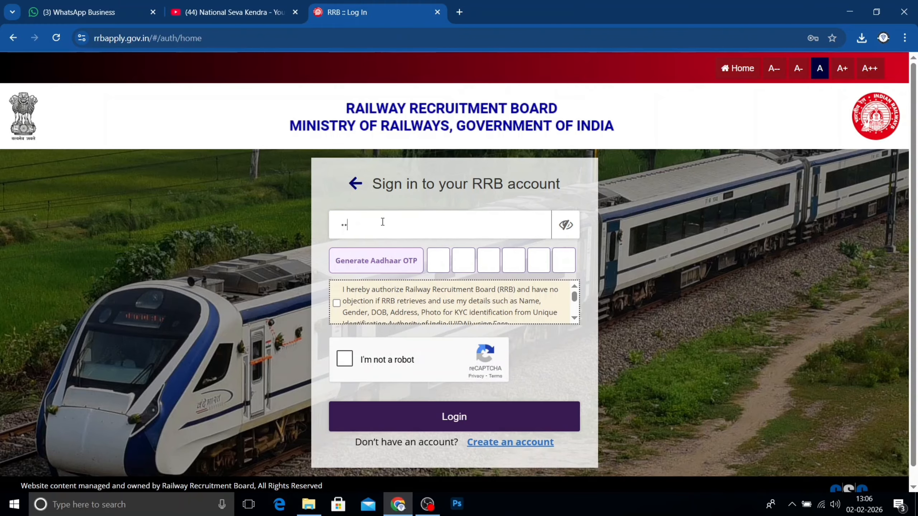
{"action": "key", "text": "BackSpace"}
{"action": "type", "text": "••••••••••"}
{"action": "left_click", "coordinate": [337, 303]}
{"action": "left_click", "coordinate": [370, 264]}
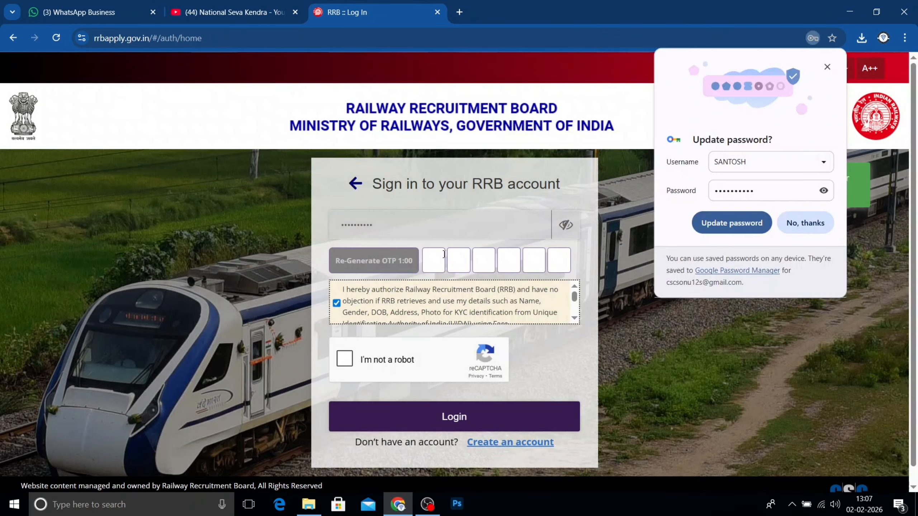
Step: Complete the captcha and try to log in with a verification code in the Aadhaar OTP field
{"action": "left_click", "coordinate": [437, 252]}
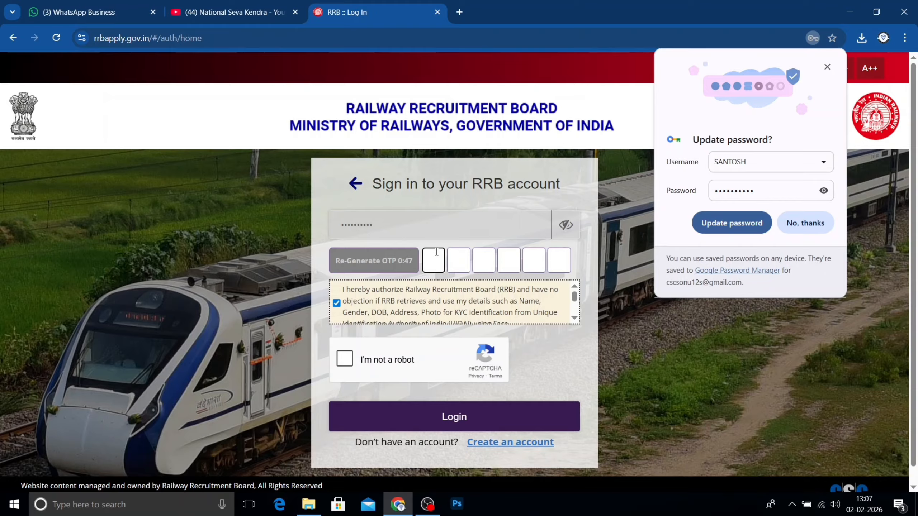
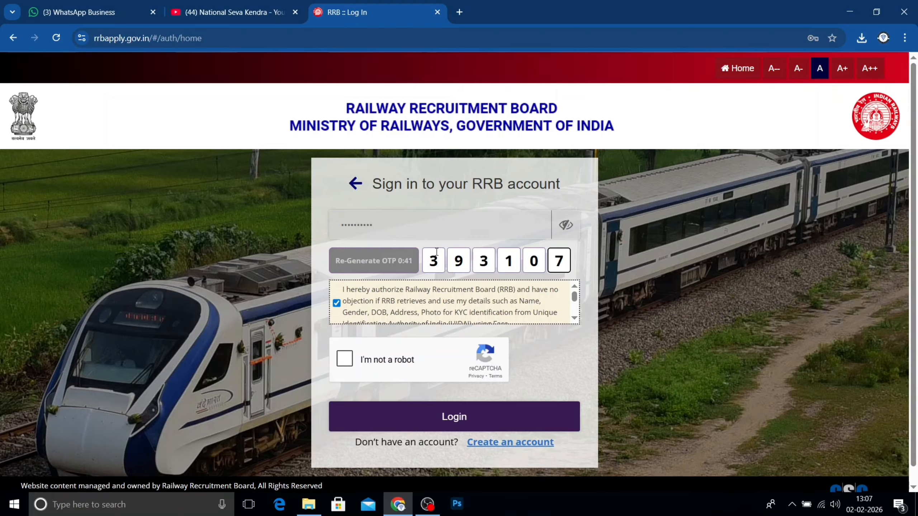
{"action": "left_click", "coordinate": [345, 362]}
{"action": "left_click", "coordinate": [452, 421]}
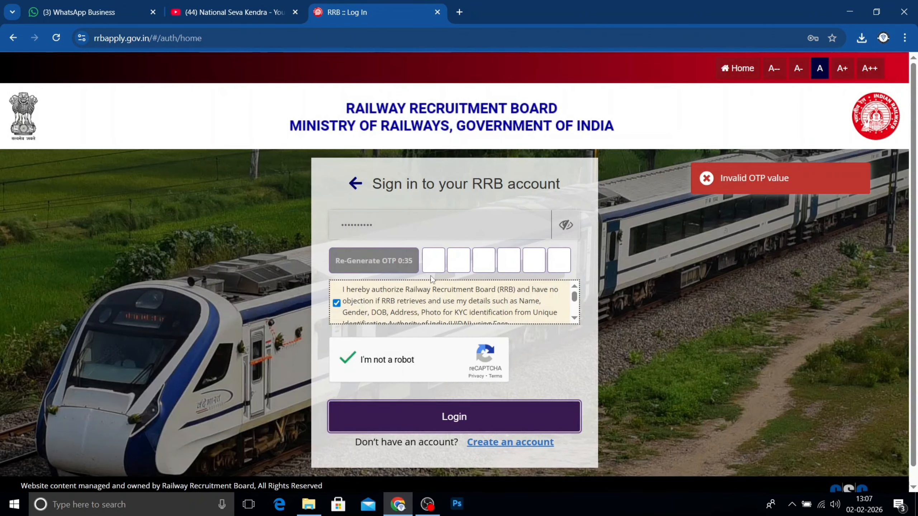
Step: Try to log in with a different verification code in the Aadhaar OTP field, and clear the code
{"action": "left_click", "coordinate": [433, 261]}
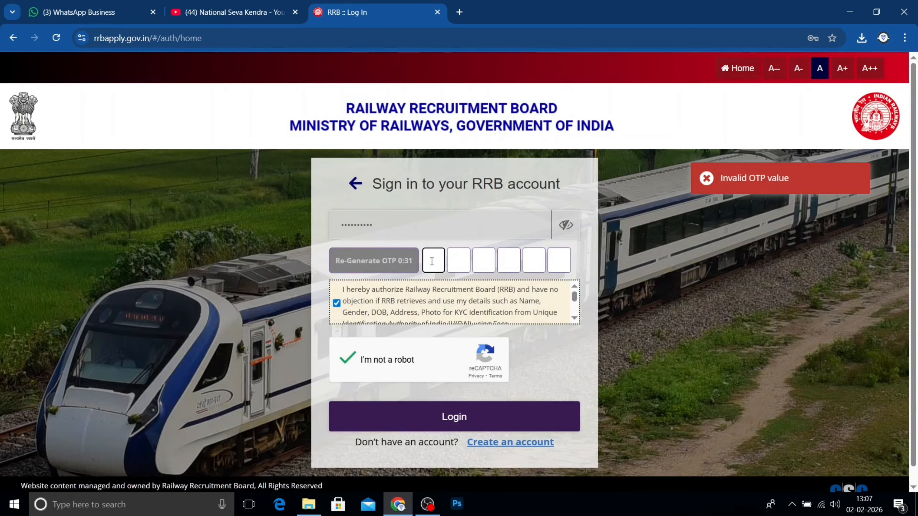
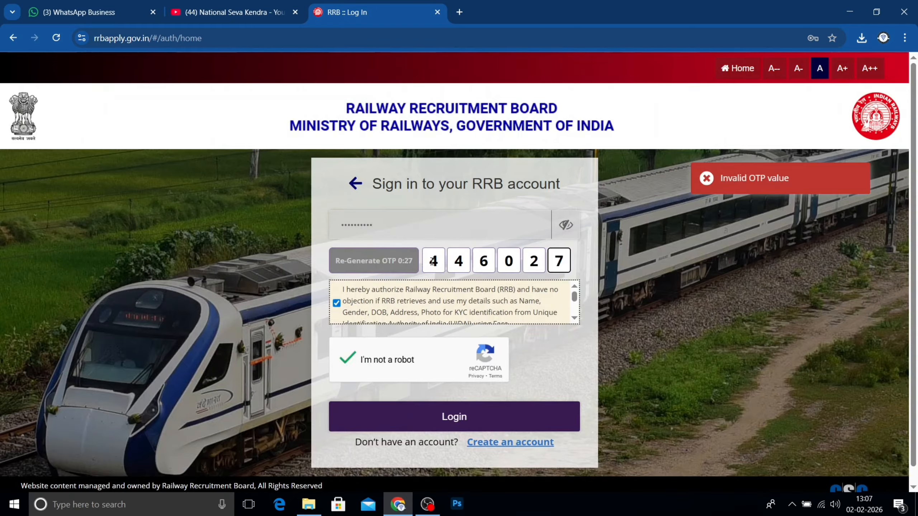
{"action": "left_click", "coordinate": [470, 417]}
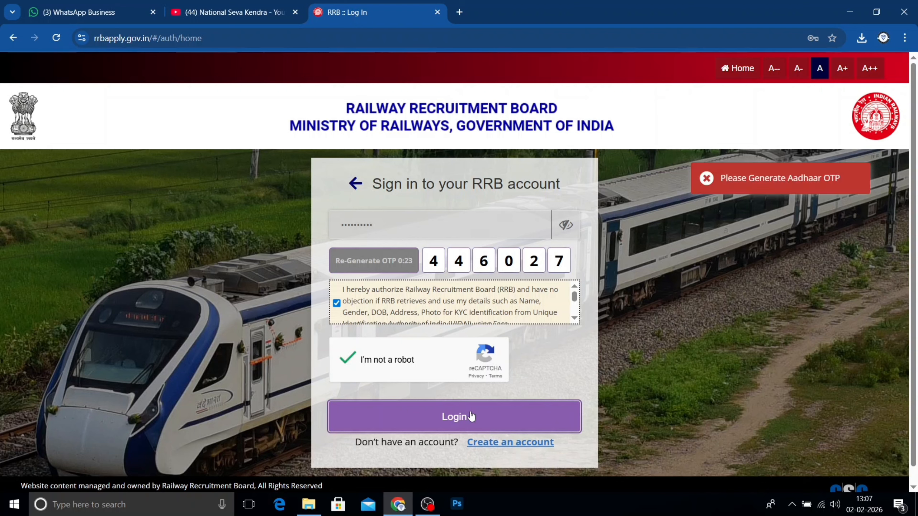
{"action": "left_click", "coordinate": [563, 262]}
{"action": "key", "text": "BackSpace"}
{"action": "key", "text": "BackSpace"}
{"action": "key", "text": "BackSpace"}
{"action": "key", "text": "BackSpace"}
{"action": "key", "text": "BackSpace"}
{"action": "key", "text": "BackSpace"}
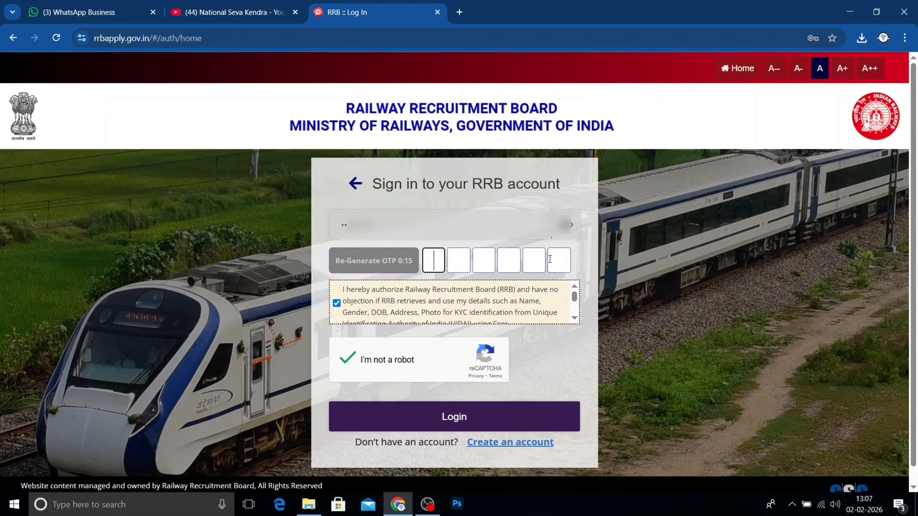
Step: Reveal the masked phone number in the login form to check it, and hide it again
{"action": "left_click", "coordinate": [571, 225]}
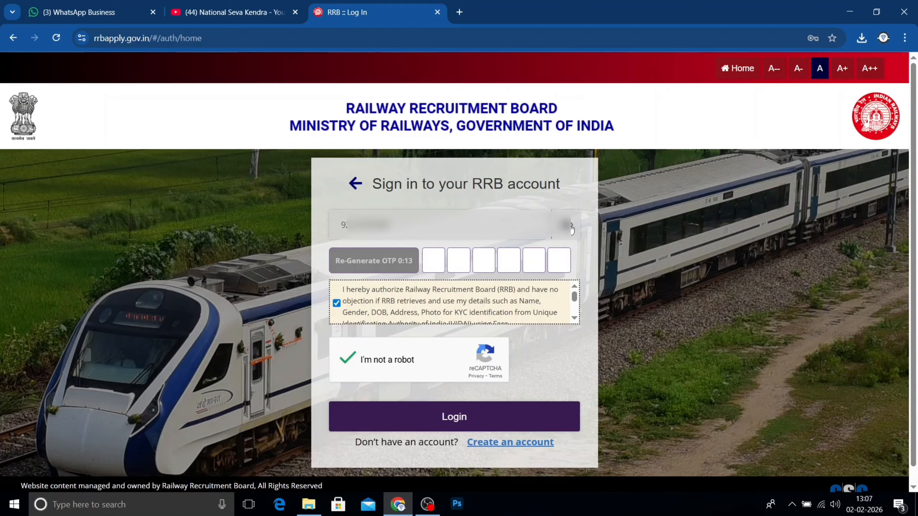
{"action": "left_click", "coordinate": [571, 227]}
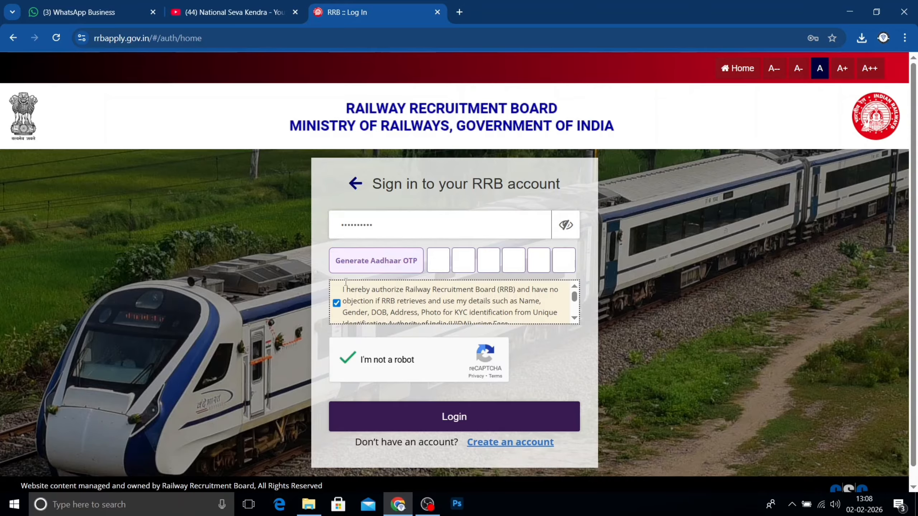
Step: Request a new Aadhaar OTP, log in with the received verification code, and decline the browser's offer to update the saved password
{"action": "left_click", "coordinate": [393, 263]}
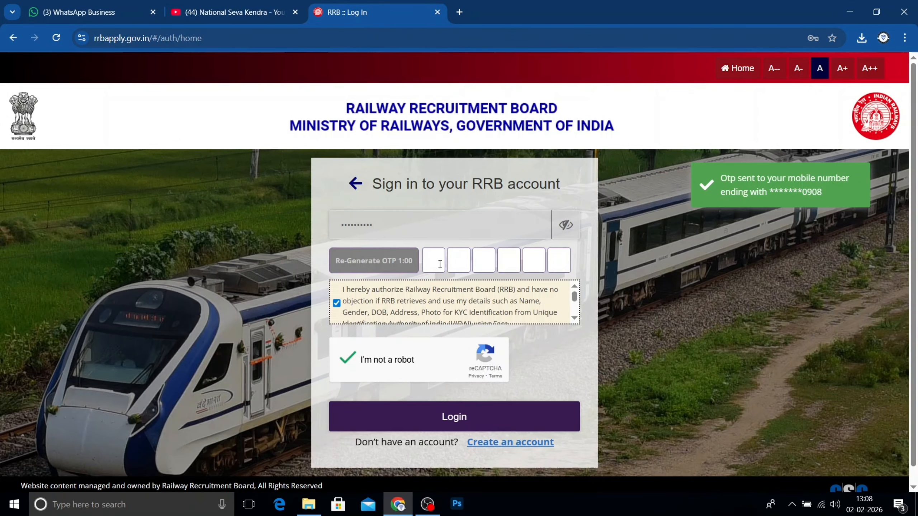
{"action": "left_click", "coordinate": [442, 263]}
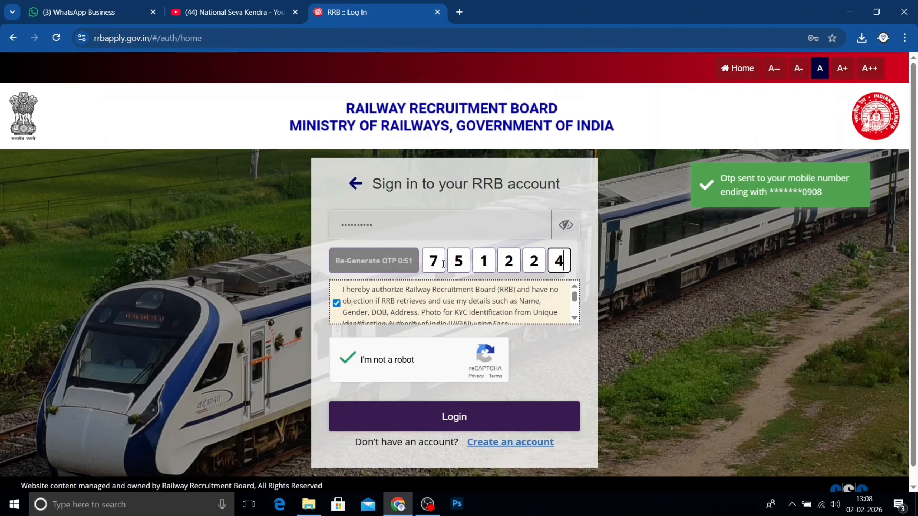
{"action": "left_click", "coordinate": [466, 415]}
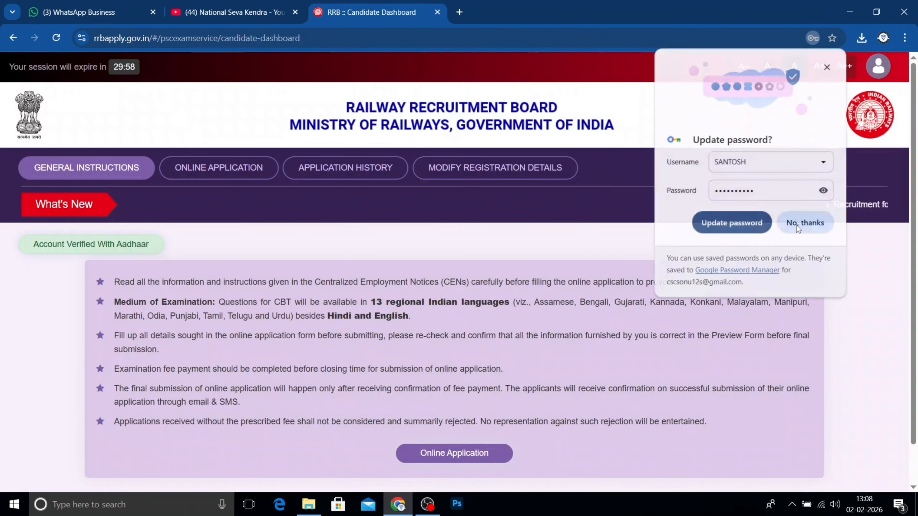
{"action": "left_click", "coordinate": [797, 222]}
Step: Start the online application for CEN 09/2025 with Chennai as the RRB, accepting the not-debarred and CEN-read declarations
{"action": "scroll", "coordinate": [245, 208], "scroll_direction": "down", "scroll_amount": 1}
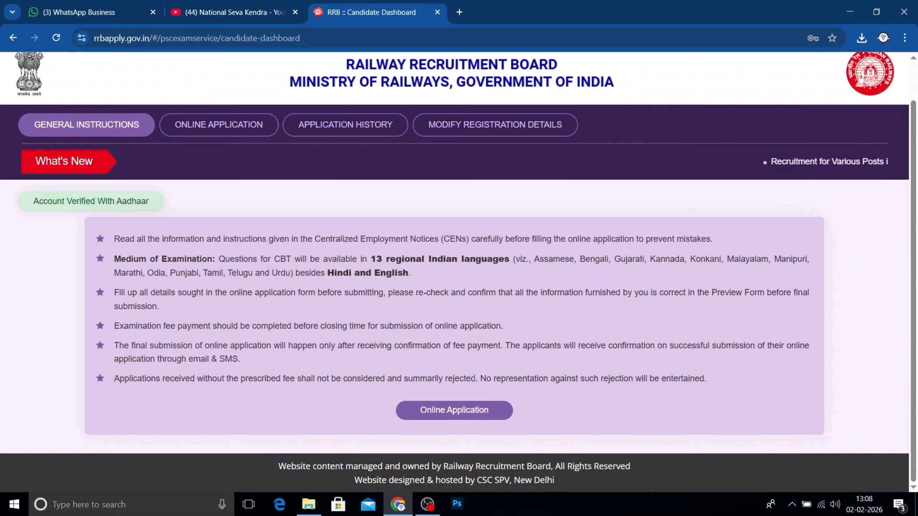
{"action": "left_click", "coordinate": [447, 412]}
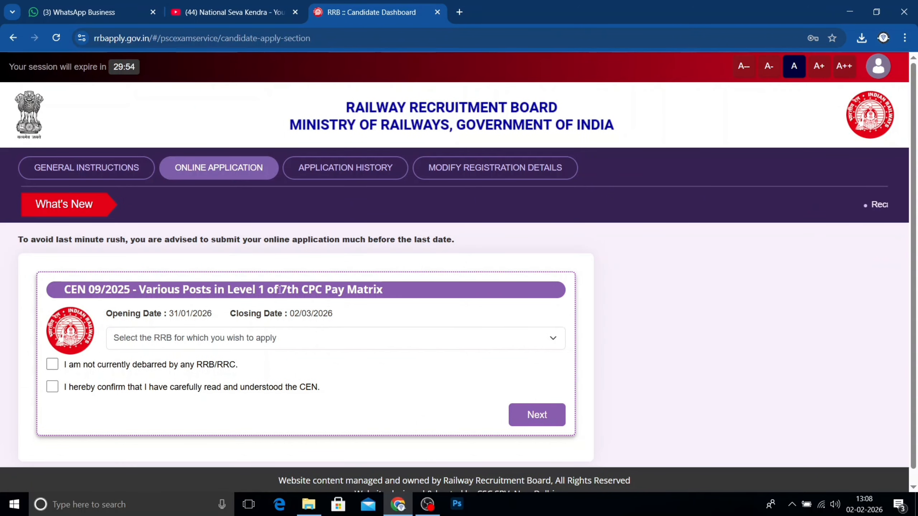
{"action": "scroll", "coordinate": [279, 290], "scroll_direction": "down", "scroll_amount": 1}
{"action": "left_click", "coordinate": [204, 324]}
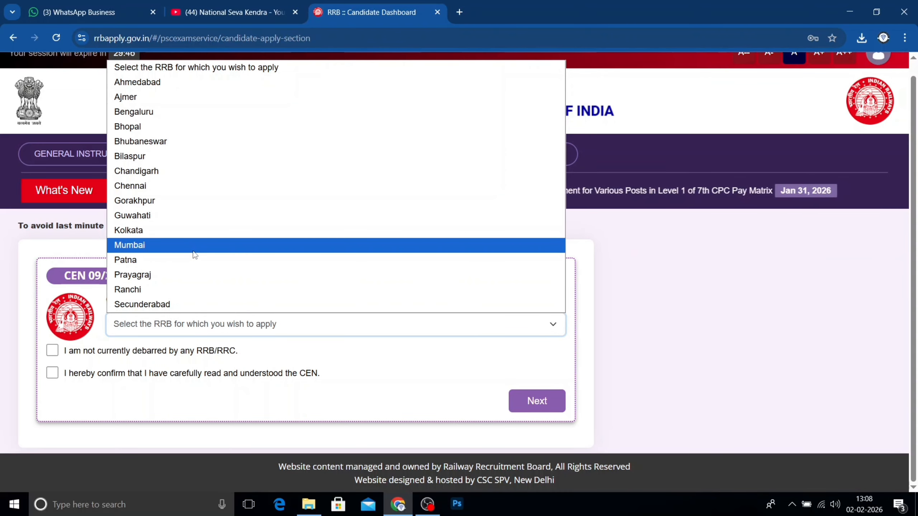
{"action": "left_click", "coordinate": [183, 185]}
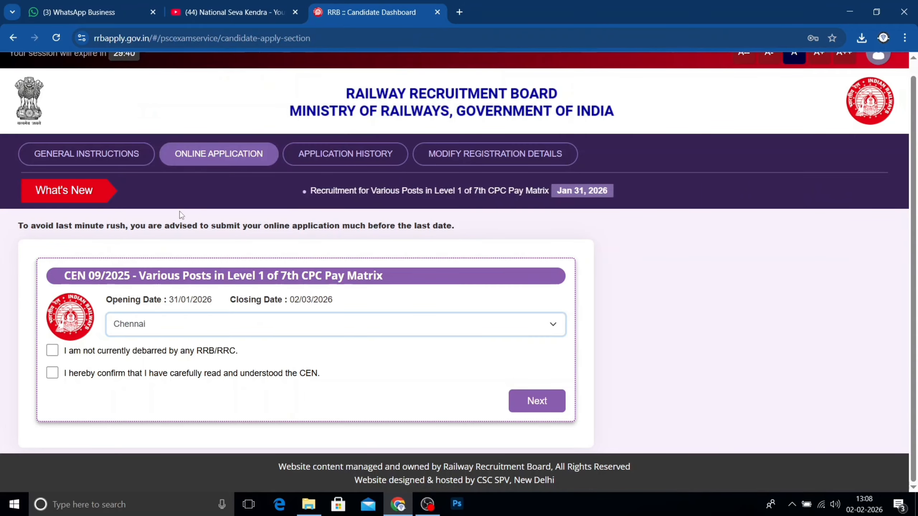
{"action": "left_click", "coordinate": [52, 350]}
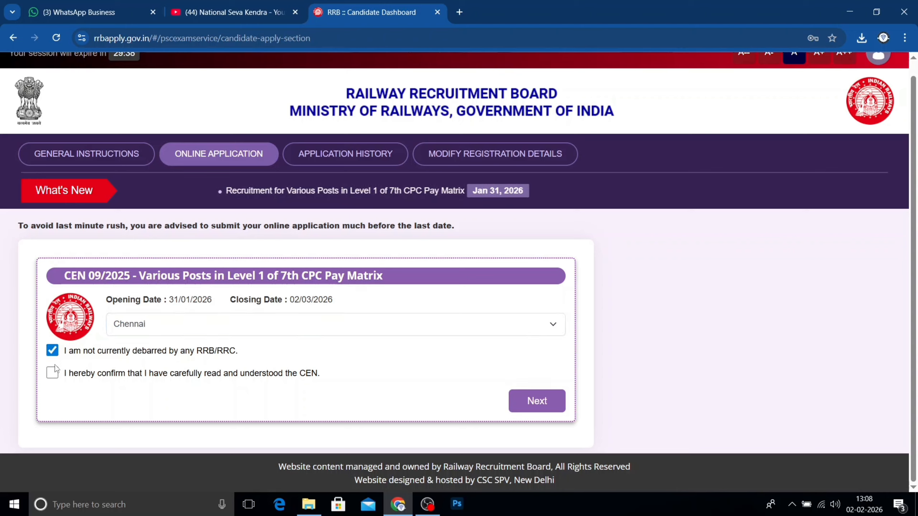
{"action": "left_click", "coordinate": [53, 373]}
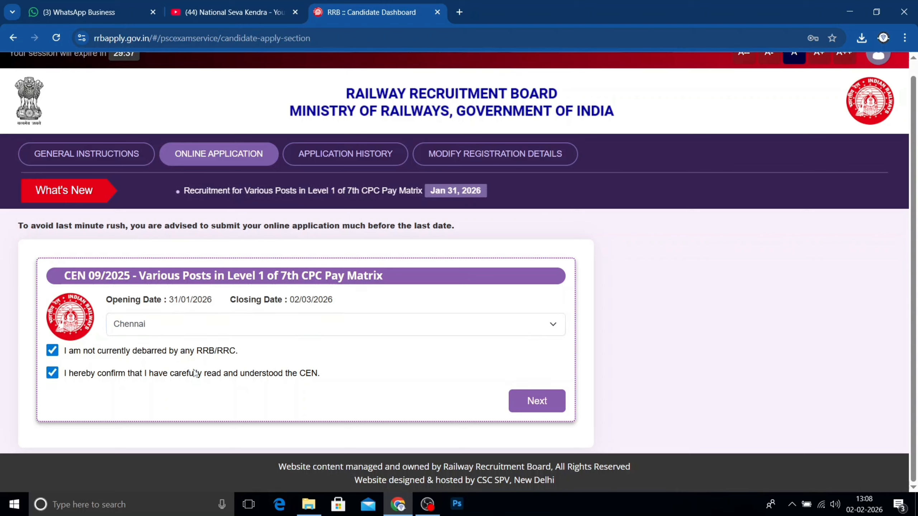
{"action": "left_click", "coordinate": [536, 401]}
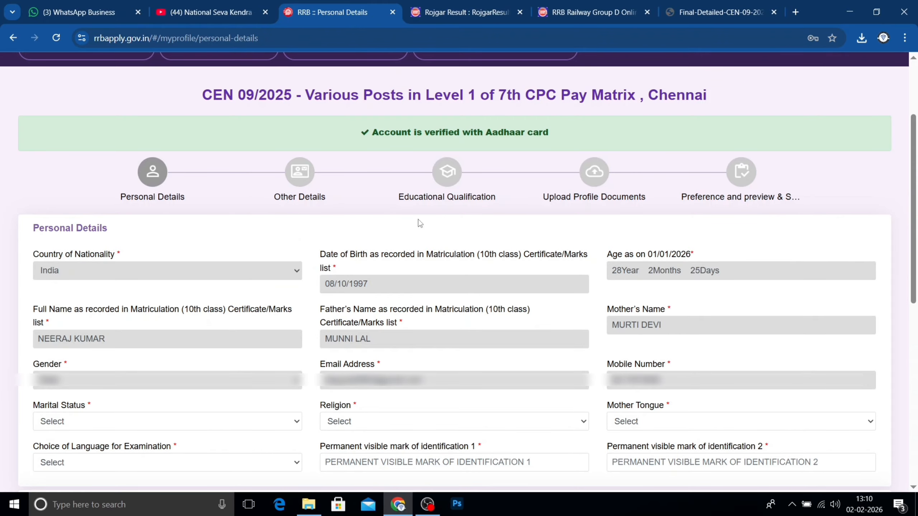
Step: Set marital status to Unmarried, religion to Hindu, and both mother tongue and examination language to Hindi in the personal details
{"action": "scroll", "coordinate": [414, 217], "scroll_direction": "down", "scroll_amount": 3}
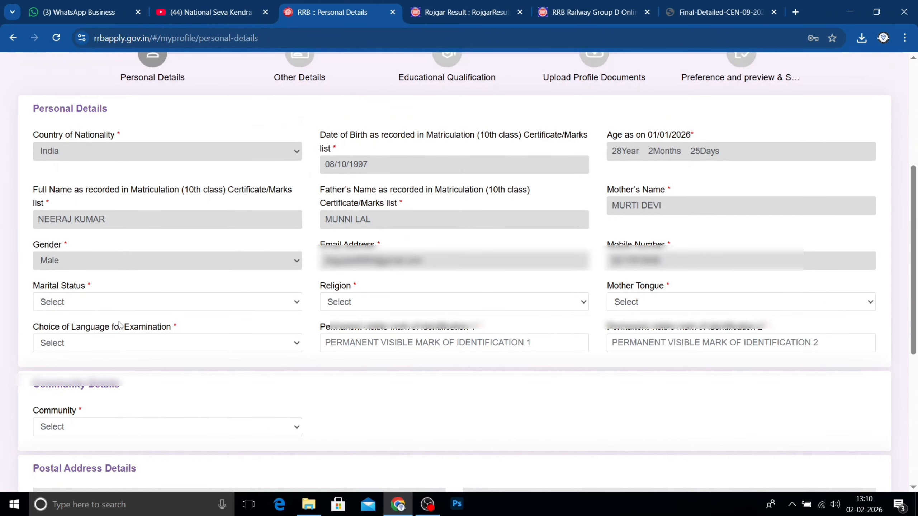
{"action": "left_click", "coordinate": [96, 301]}
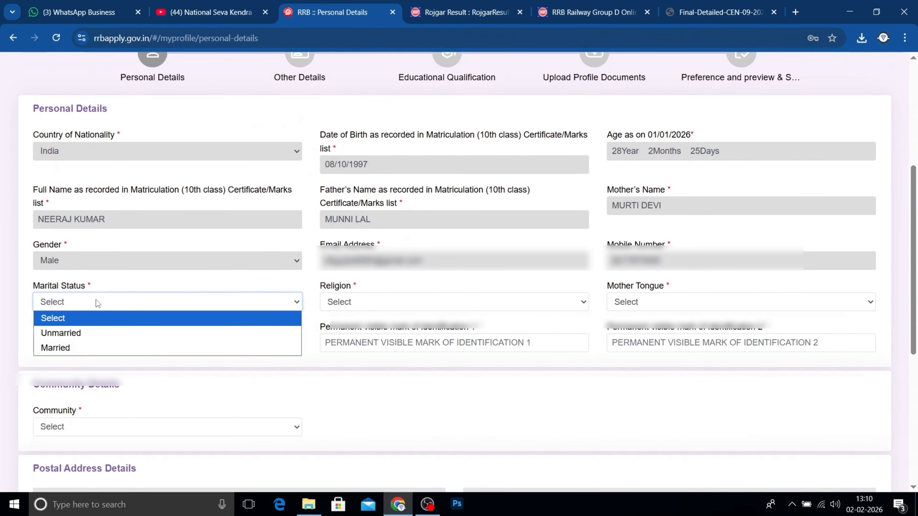
{"action": "left_click", "coordinate": [92, 332]}
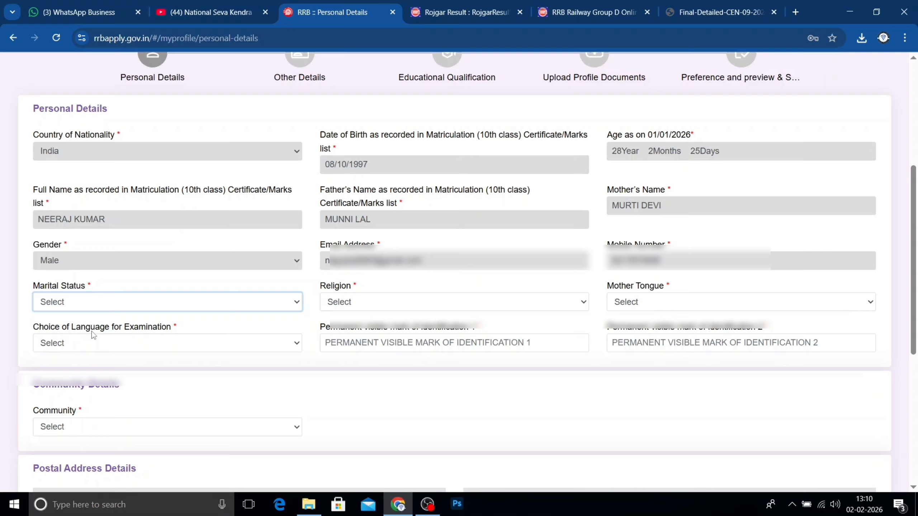
{"action": "left_click", "coordinate": [365, 305]}
{"action": "left_click", "coordinate": [359, 338]}
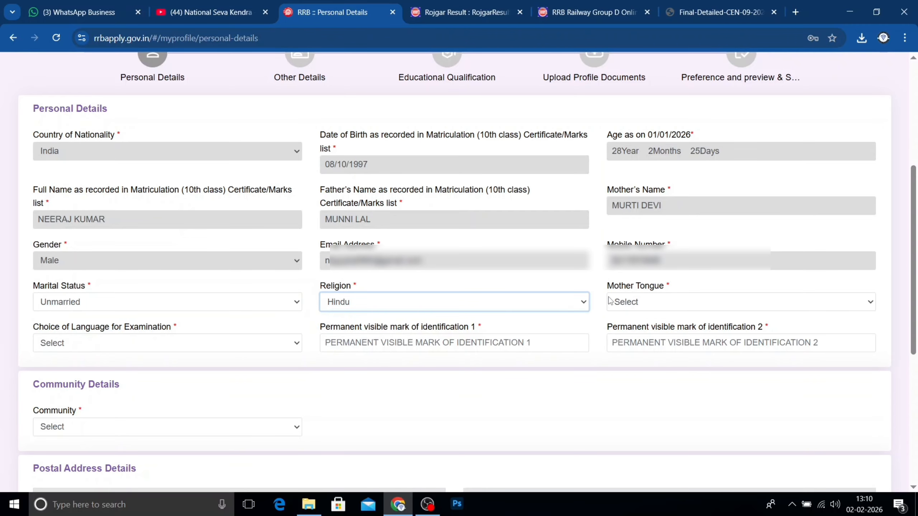
{"action": "left_click", "coordinate": [631, 302]}
{"action": "left_click", "coordinate": [624, 63]}
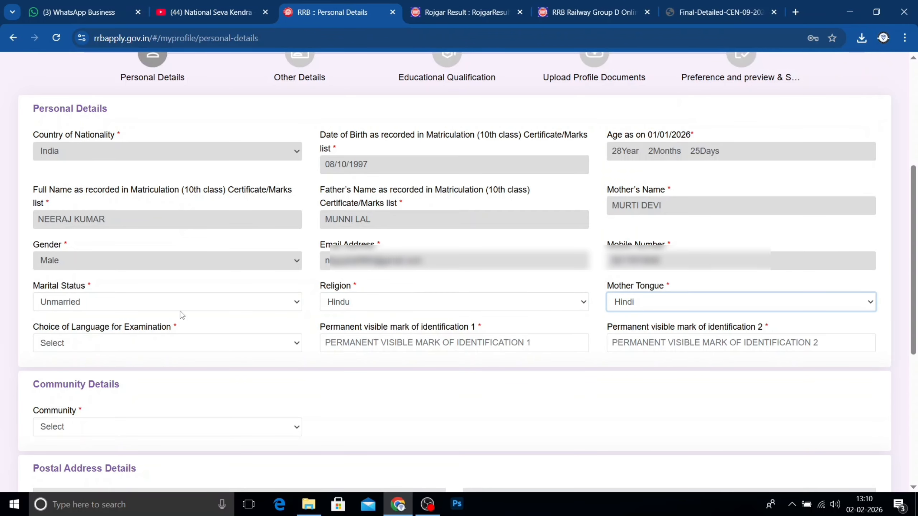
{"action": "left_click", "coordinate": [146, 343]}
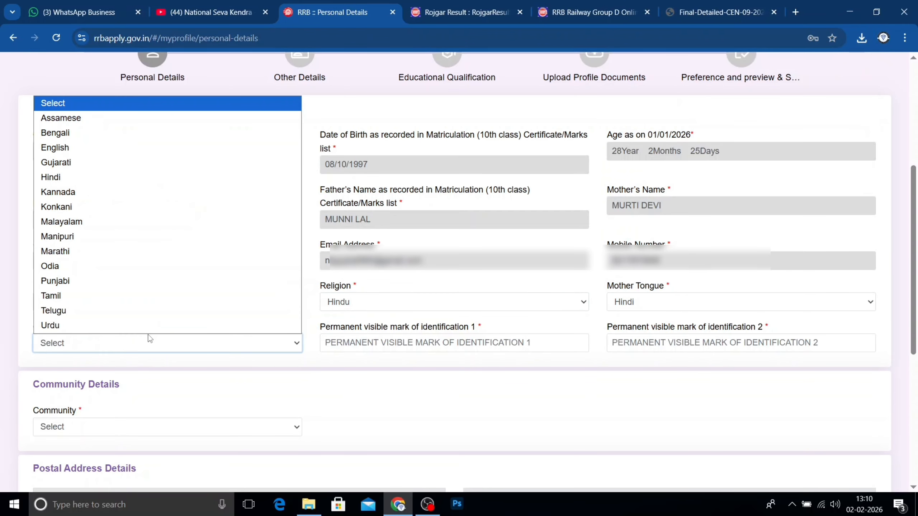
{"action": "left_click", "coordinate": [85, 177]}
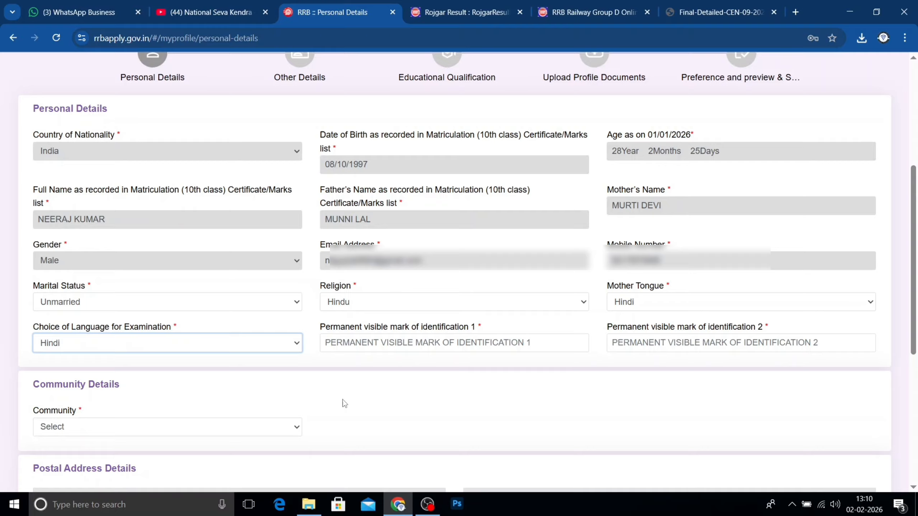
Step: Enter NOT for both permanent visible marks of identification
{"action": "left_click", "coordinate": [408, 345]}
{"action": "type", "text": "N"}
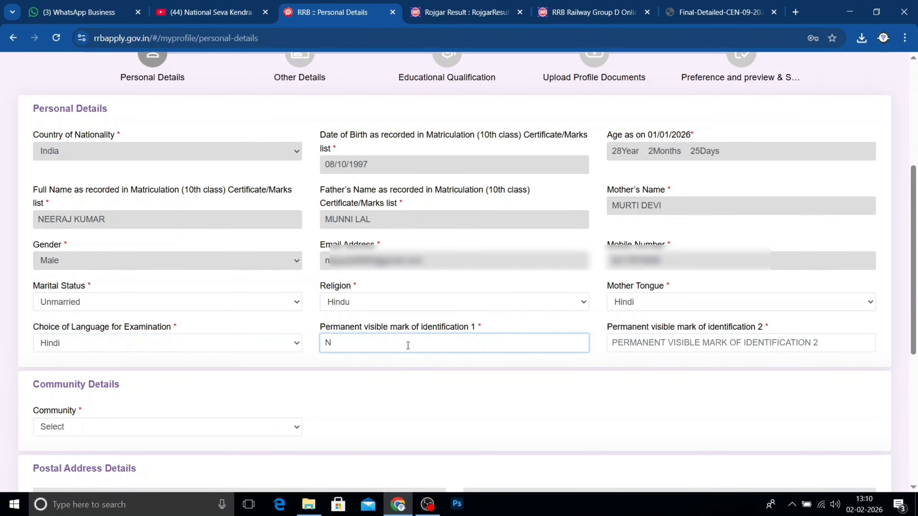
{"action": "type", "text": "AOT"}
{"action": "left_click", "coordinate": [639, 341]}
{"action": "type", "text": "NOT"}
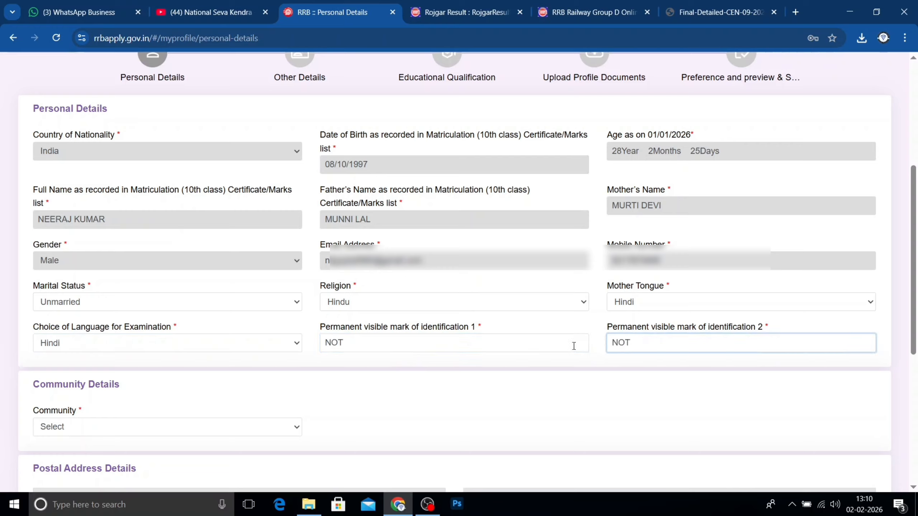
{"action": "left_click", "coordinate": [421, 386]}
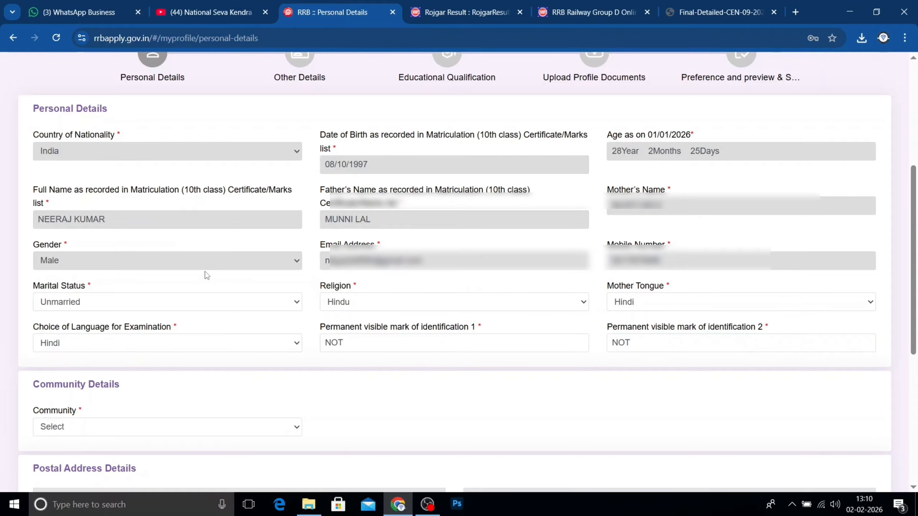
Step: Set the community to UR (Unreserved) in the community details
{"action": "scroll", "coordinate": [202, 284], "scroll_direction": "down", "scroll_amount": 2}
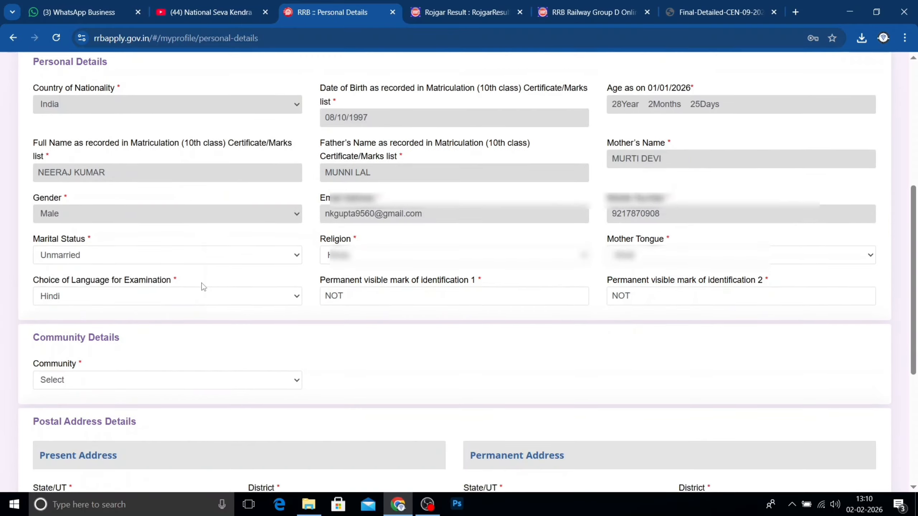
{"action": "scroll", "coordinate": [199, 288], "scroll_direction": "down", "scroll_amount": 5}
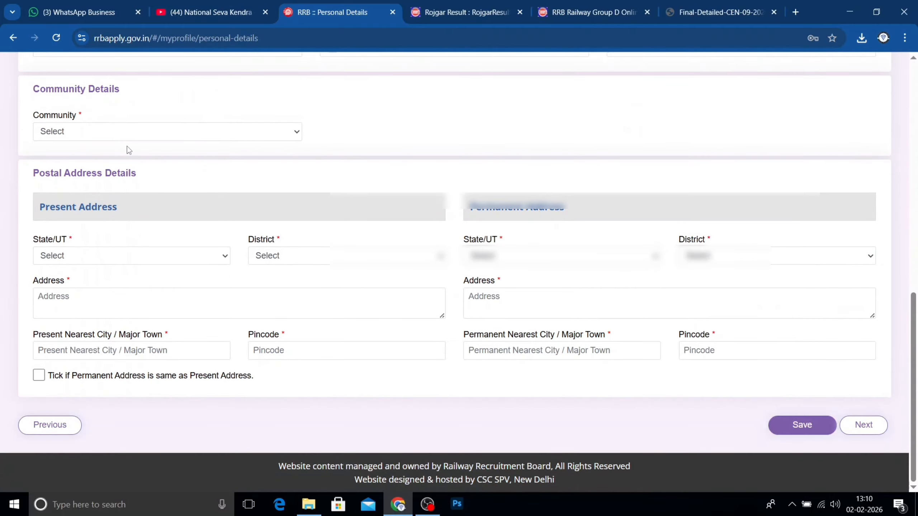
{"action": "left_click", "coordinate": [129, 134]}
{"action": "left_click", "coordinate": [130, 164]}
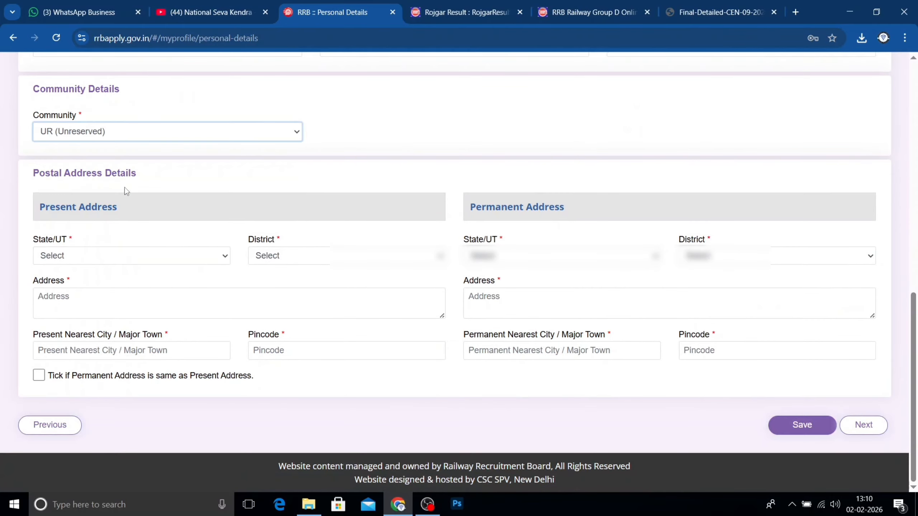
{"action": "scroll", "coordinate": [113, 209], "scroll_direction": "up", "scroll_amount": 2}
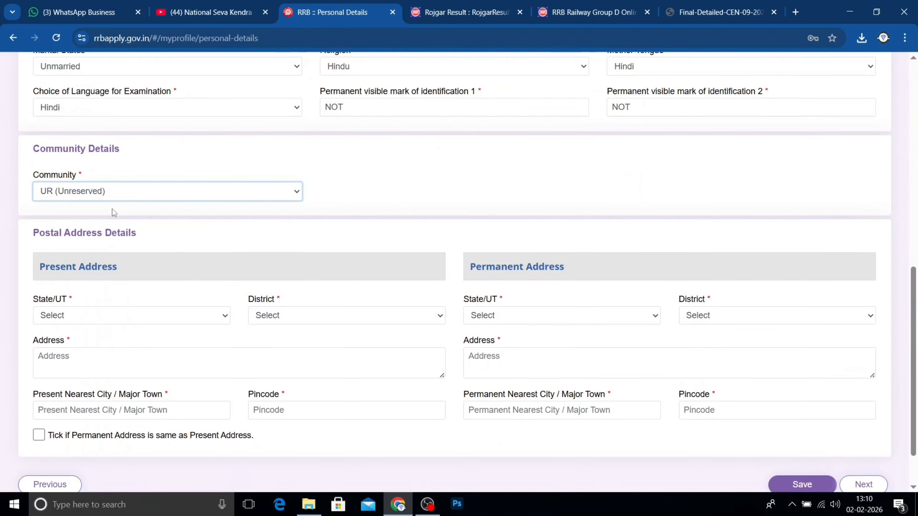
{"action": "scroll", "coordinate": [114, 211], "scroll_direction": "down", "scroll_amount": 2}
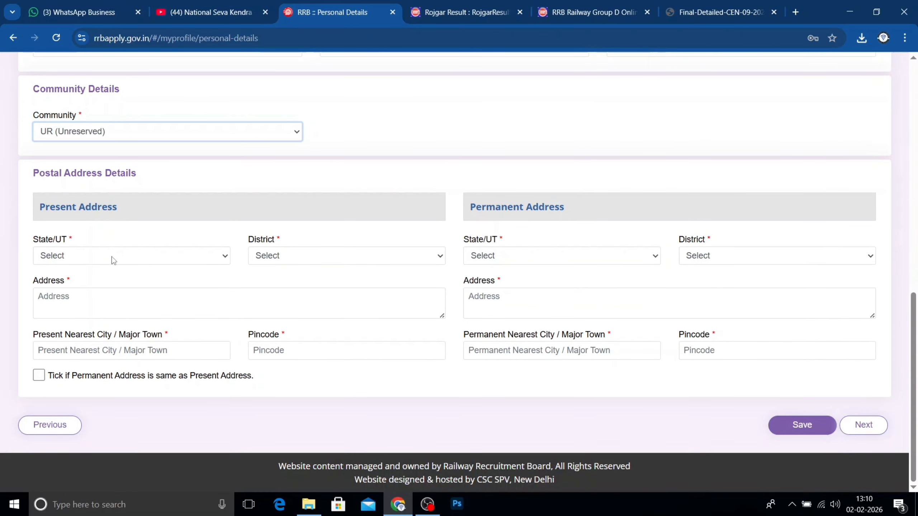
Step: Set the present address's state to DELHI and its district to South Delhi
{"action": "left_click", "coordinate": [125, 260]}
{"action": "key", "text": "d"}
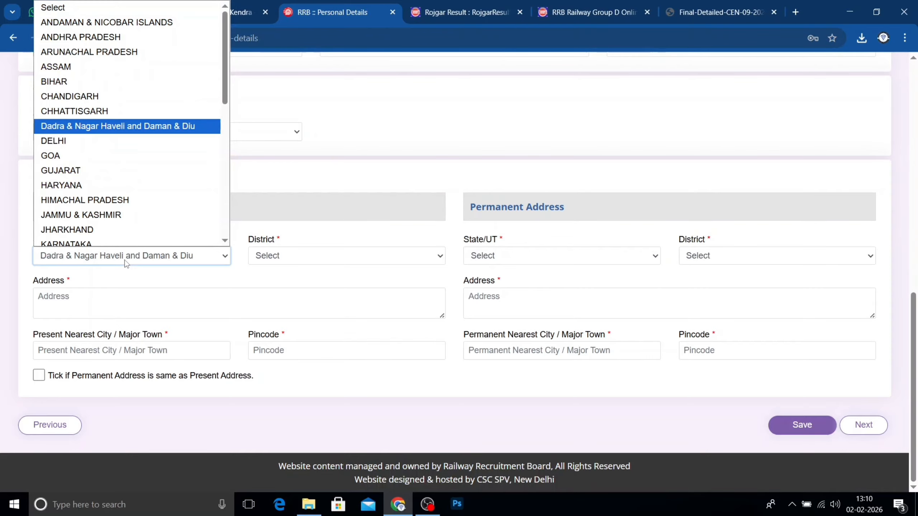
{"action": "key", "text": "e"}
{"action": "key", "text": "Return"}
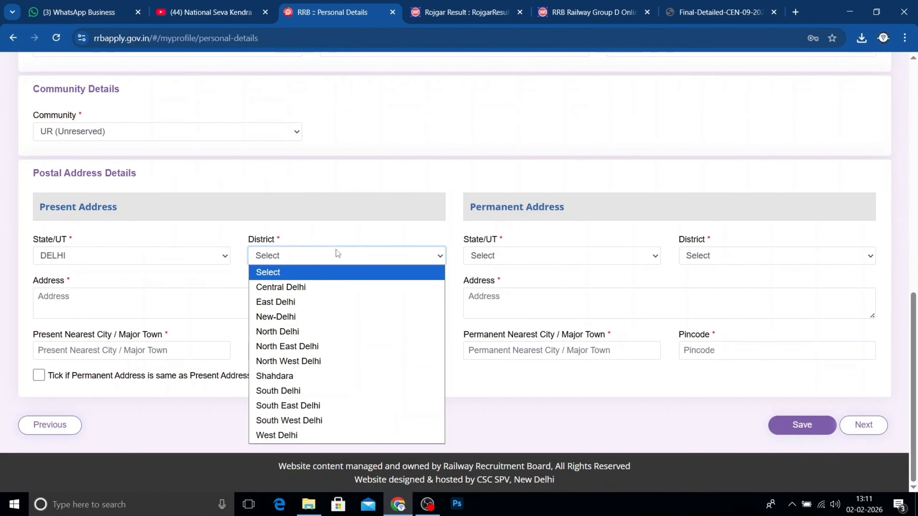
{"action": "type", "text": "so"}
{"action": "key", "text": "Return"}
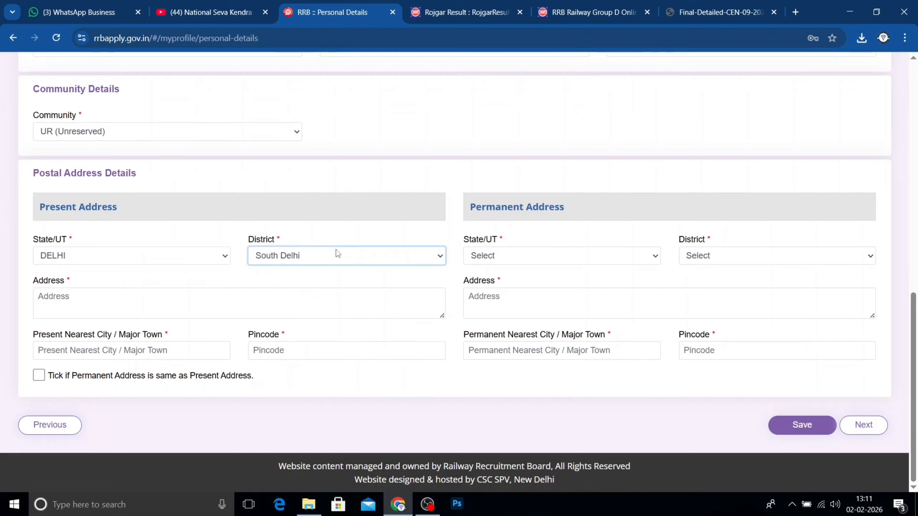
Step: Fill in the candidate's street address in the present address section
{"action": "left_click", "coordinate": [85, 300]}
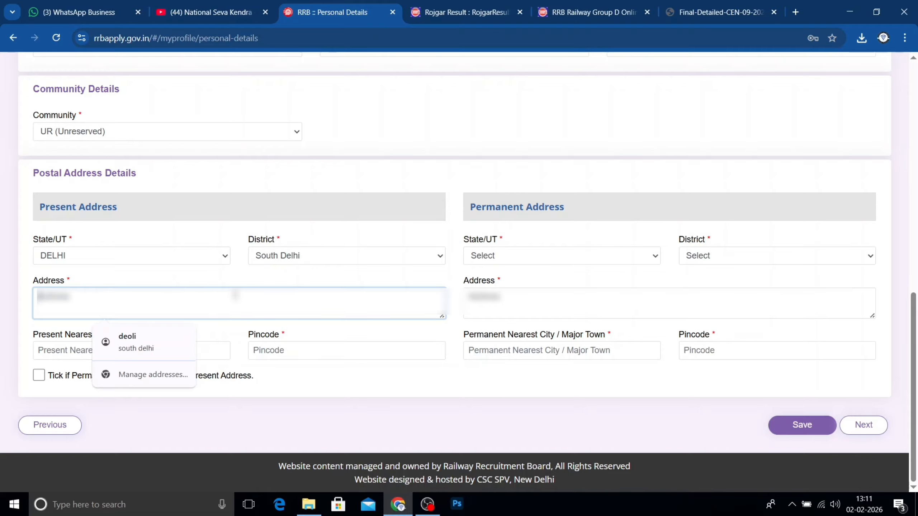
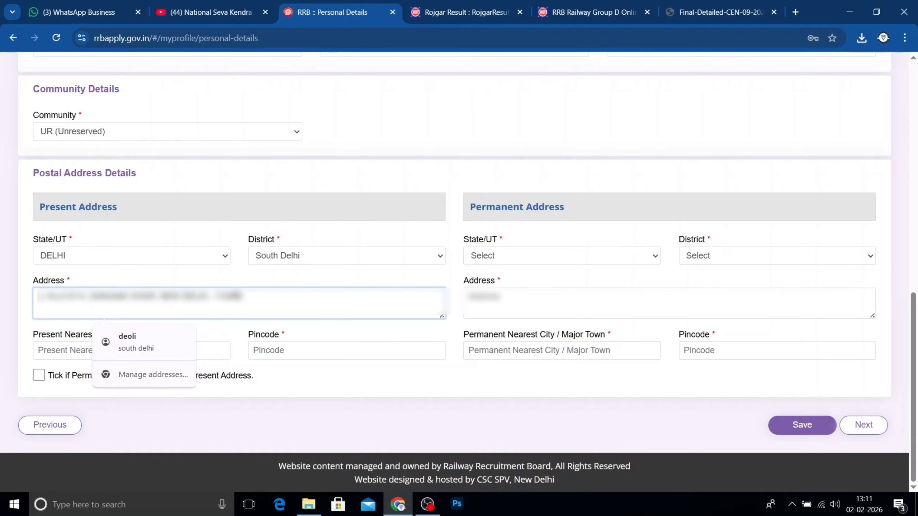
Step: Enter the present address's nearest town and pincode, and mark the permanent address as the same as the present one
{"action": "left_click", "coordinate": [41, 347]}
{"action": "type", "text": "IGI"}
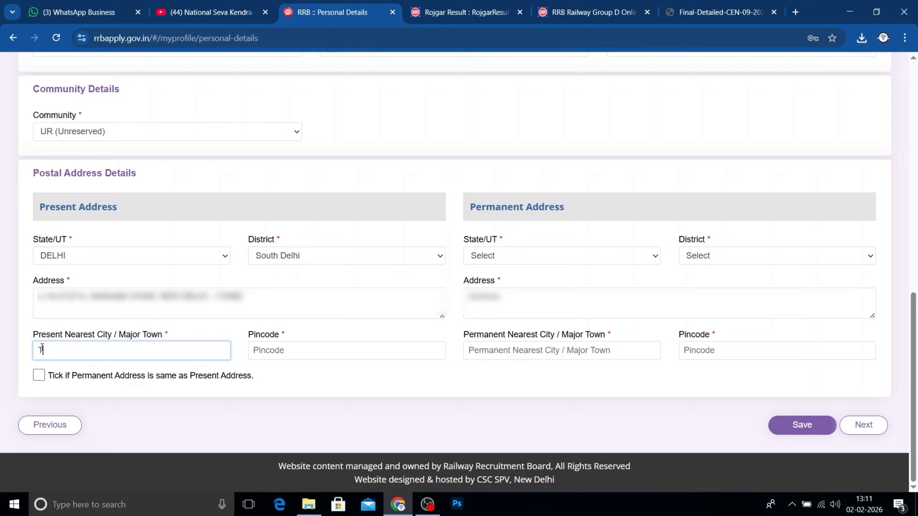
{"action": "type", "text": "RI"}
{"action": "left_click", "coordinate": [268, 346]}
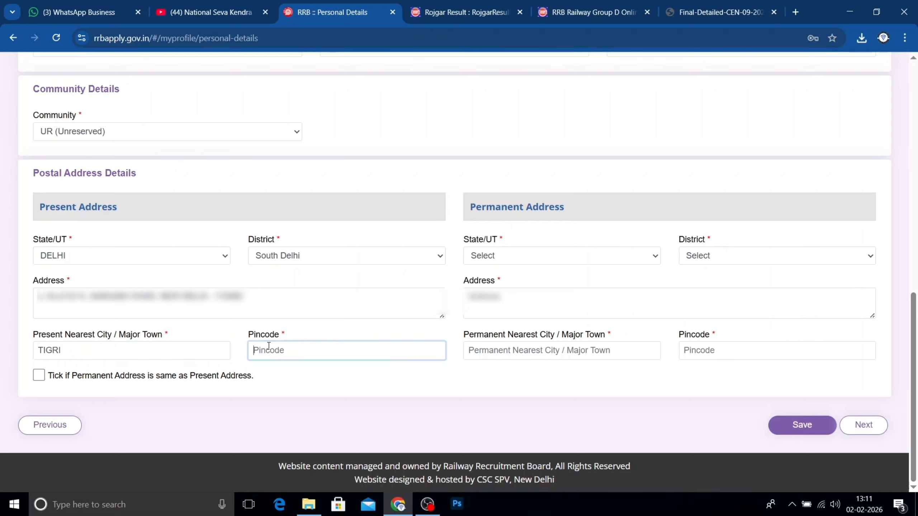
{"action": "type", "text": "110062"}
{"action": "left_click", "coordinate": [282, 416]}
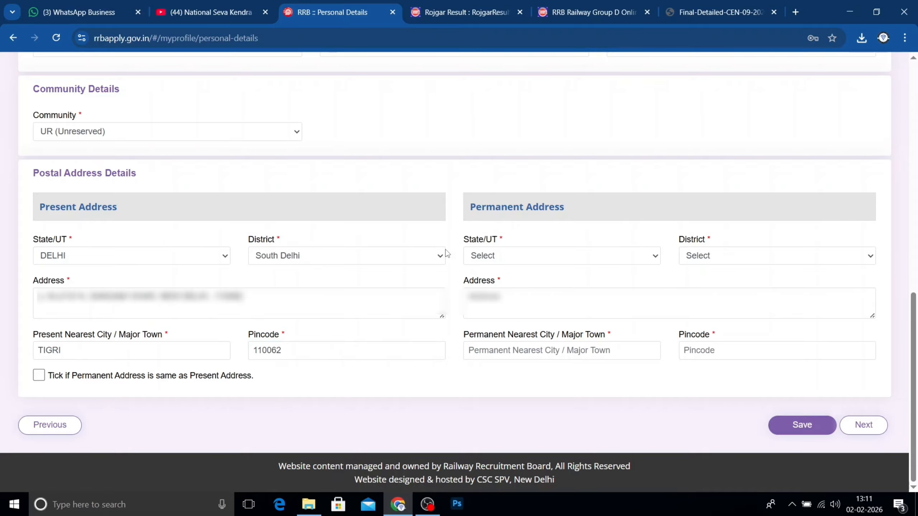
{"action": "left_click", "coordinate": [39, 376]}
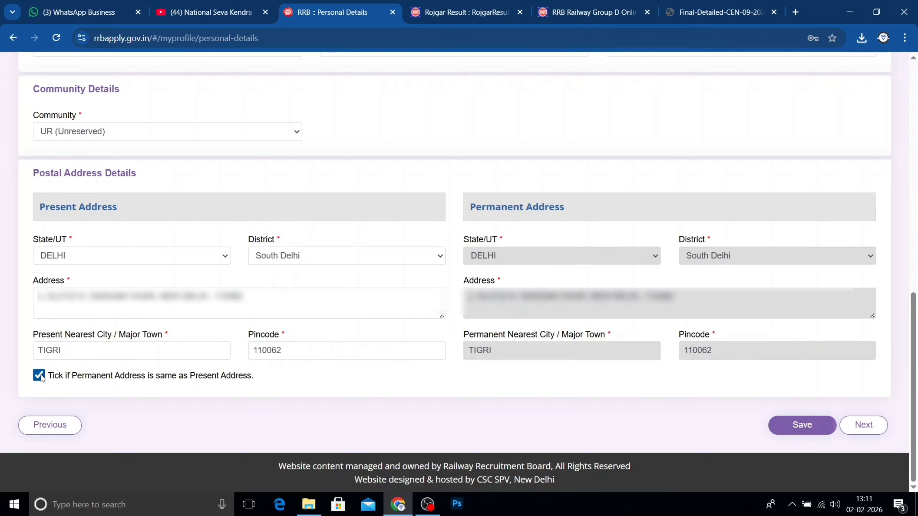
Step: Save the personal details and continue to the Other Details page
{"action": "left_click", "coordinate": [791, 427]}
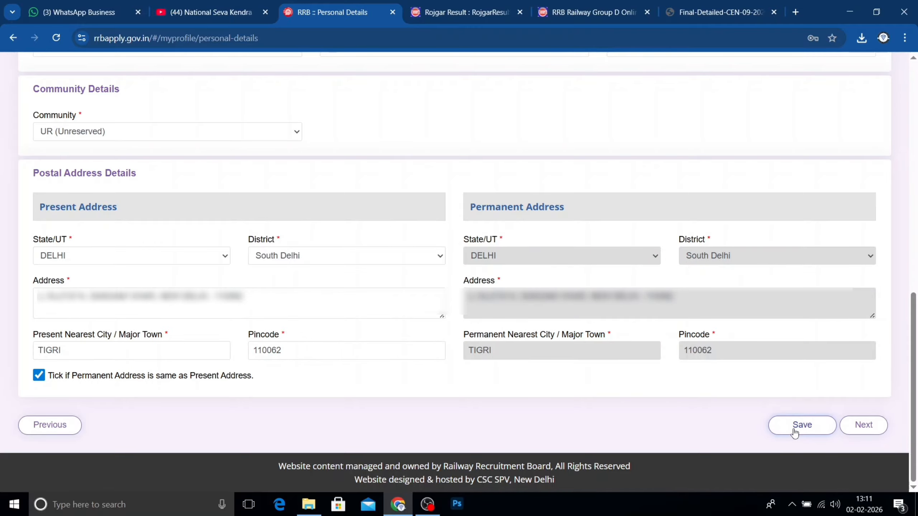
{"action": "left_click", "coordinate": [864, 425]}
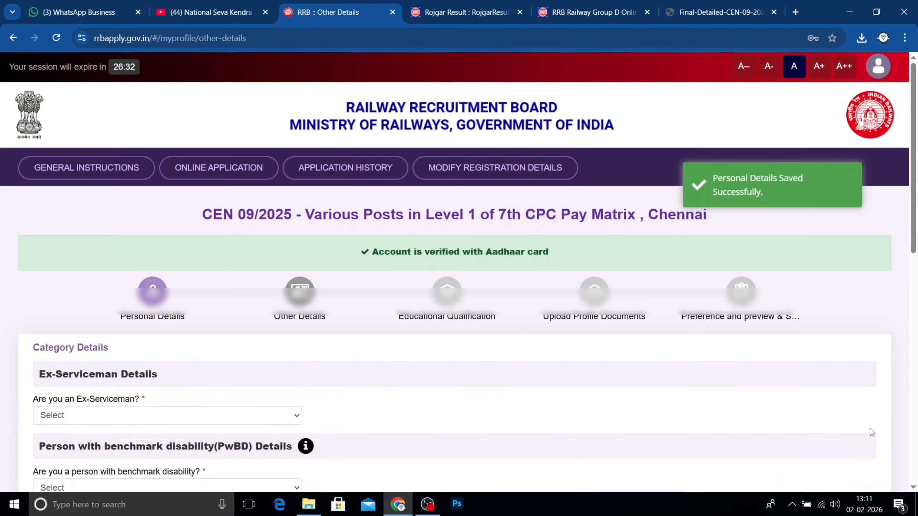
Step: Answer No to being an Ex-Serviceman and No to being a person with benchmark disability
{"action": "scroll", "coordinate": [492, 316], "scroll_direction": "down", "scroll_amount": 3}
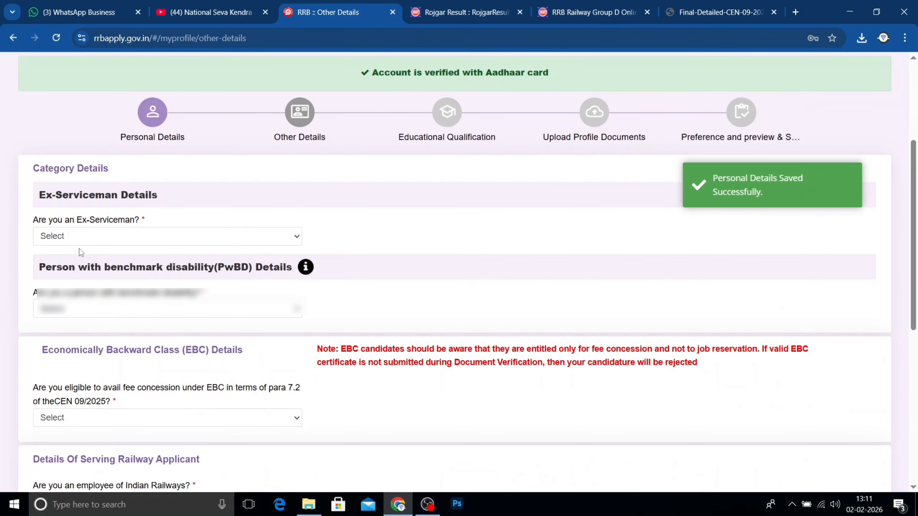
{"action": "left_click", "coordinate": [93, 235]}
{"action": "left_click", "coordinate": [96, 283]}
{"action": "scroll", "coordinate": [108, 267], "scroll_direction": "down", "scroll_amount": 2}
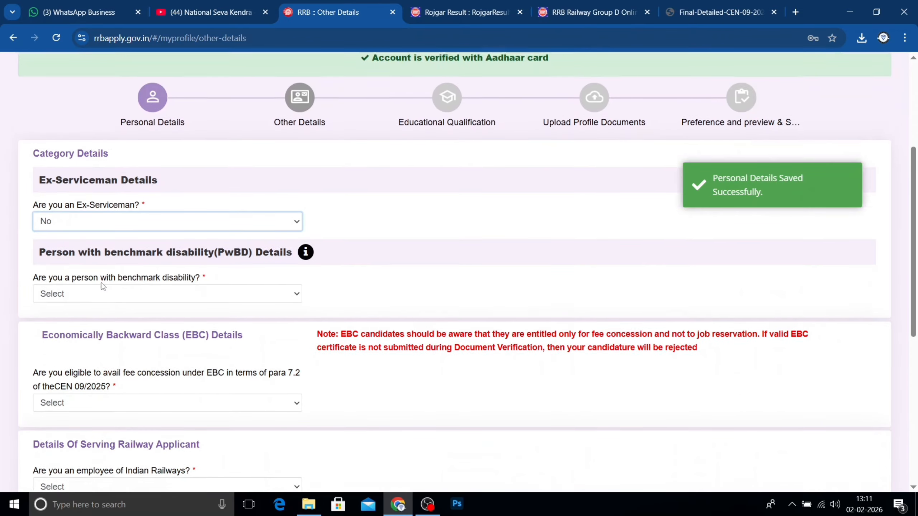
{"action": "left_click", "coordinate": [121, 253]}
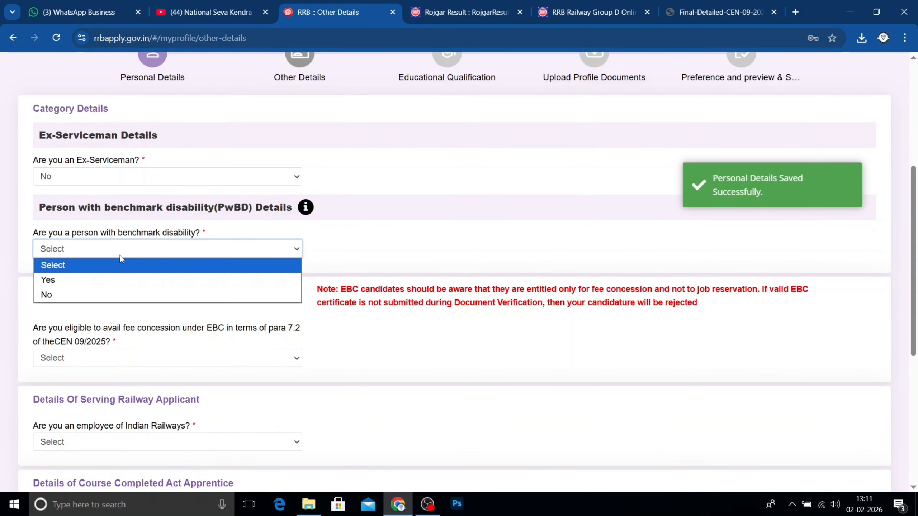
{"action": "left_click", "coordinate": [117, 292]}
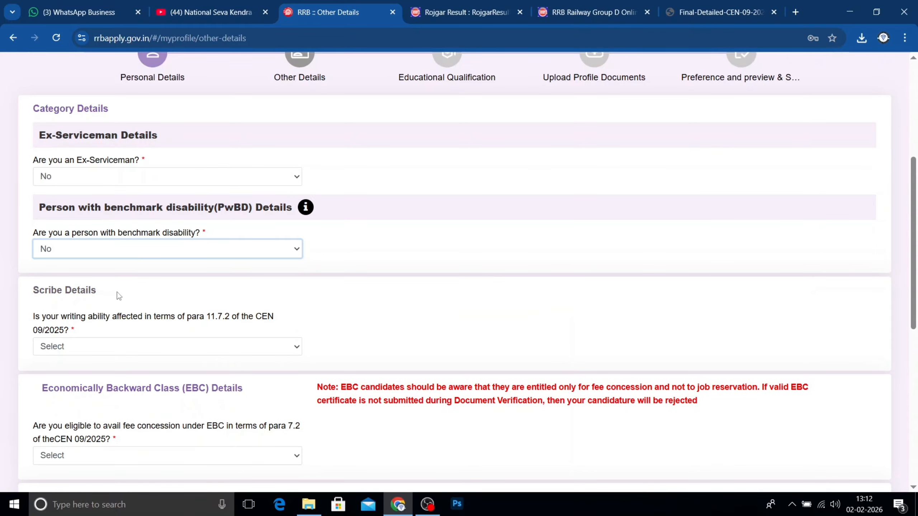
Step: Answer No to affected writing ability in the scribe details and No to eligibility for the EBC fee concession
{"action": "scroll", "coordinate": [129, 264], "scroll_direction": "down", "scroll_amount": 3}
{"action": "left_click", "coordinate": [131, 232]}
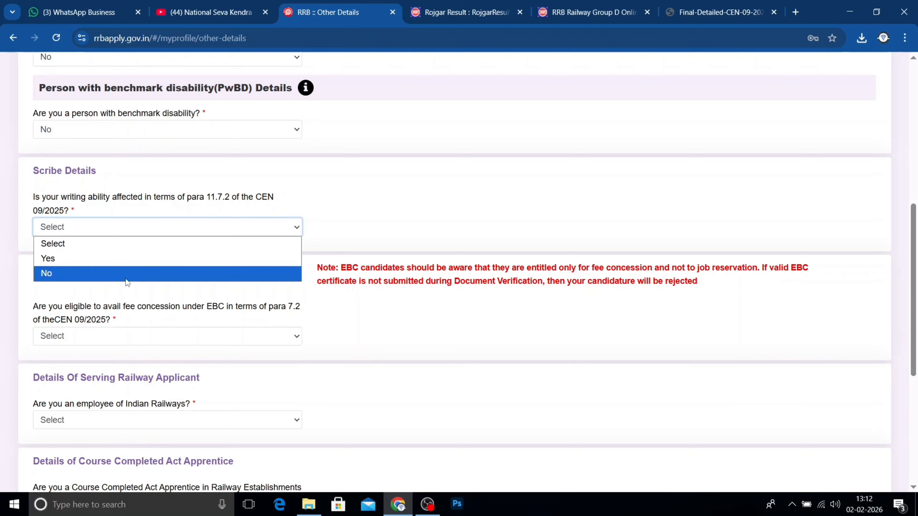
{"action": "left_click", "coordinate": [127, 273]}
{"action": "scroll", "coordinate": [126, 273], "scroll_direction": "down", "scroll_amount": 3}
{"action": "scroll", "coordinate": [127, 221], "scroll_direction": "up", "scroll_amount": 2}
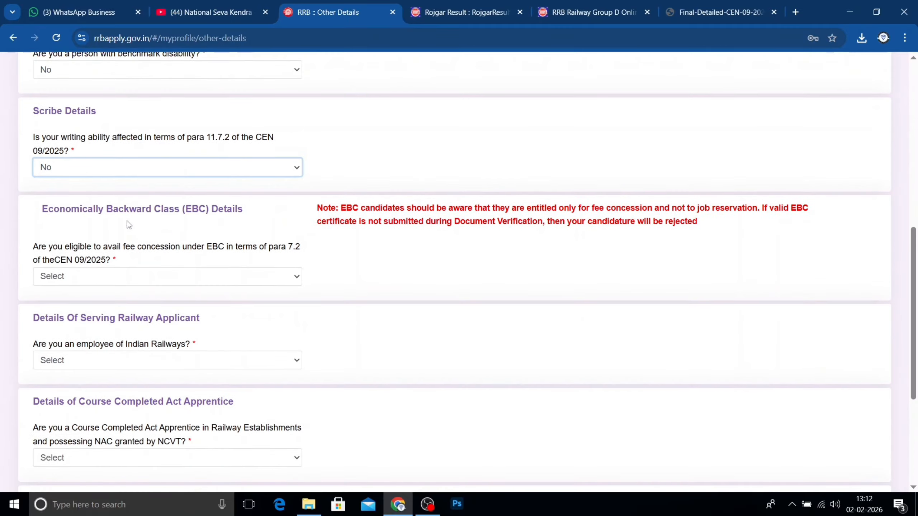
{"action": "scroll", "coordinate": [127, 221], "scroll_direction": "up", "scroll_amount": 2}
{"action": "scroll", "coordinate": [129, 225], "scroll_direction": "down", "scroll_amount": 3}
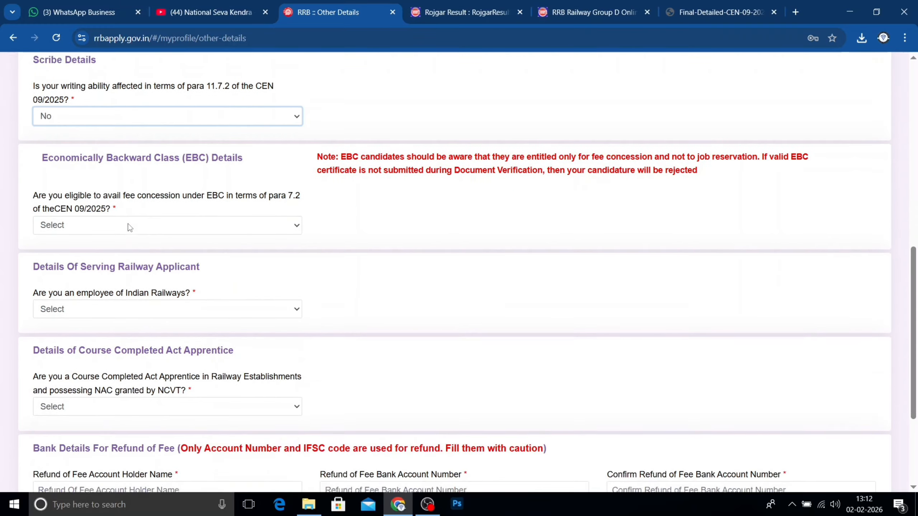
{"action": "left_click", "coordinate": [127, 225]}
{"action": "left_click", "coordinate": [123, 260]}
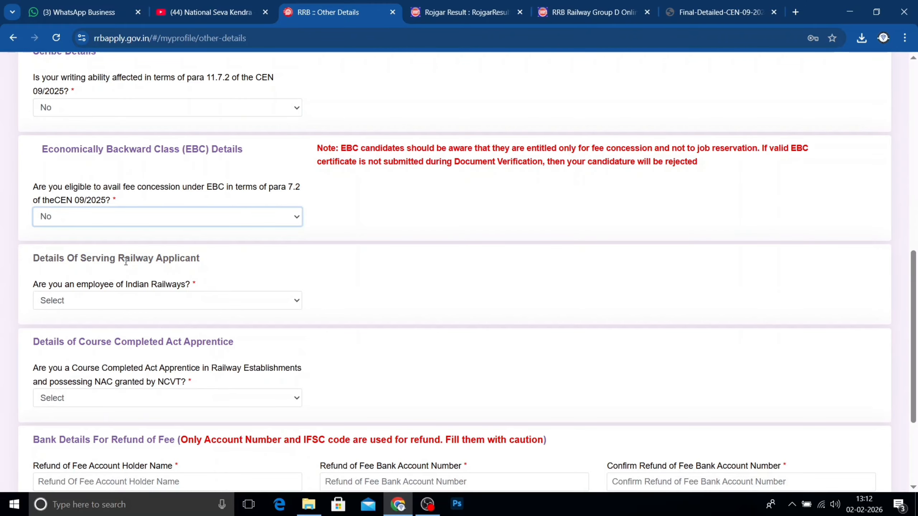
Step: Answer No to being an Indian Railways employee and set the current department/organization to Not Applicable
{"action": "left_click", "coordinate": [144, 296]}
{"action": "left_click", "coordinate": [146, 347]}
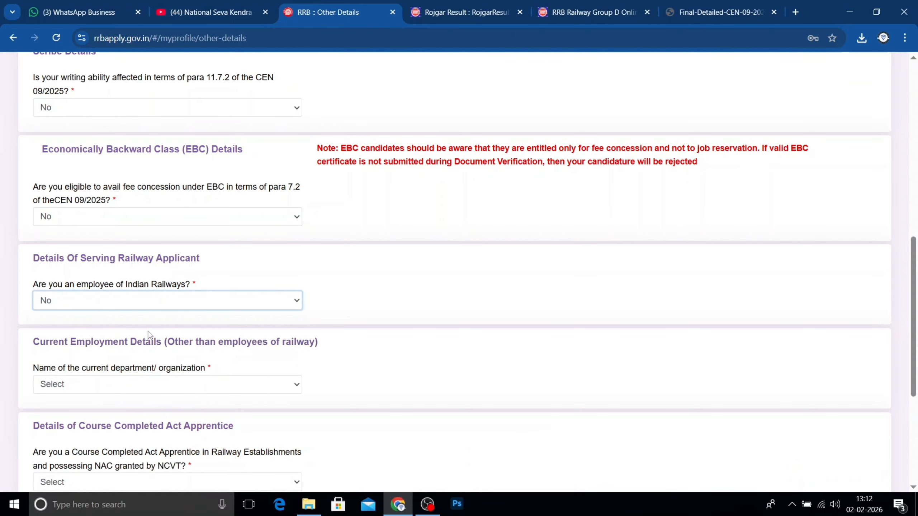
{"action": "scroll", "coordinate": [149, 332], "scroll_direction": "down", "scroll_amount": 1}
{"action": "scroll", "coordinate": [146, 325], "scroll_direction": "down", "scroll_amount": 3}
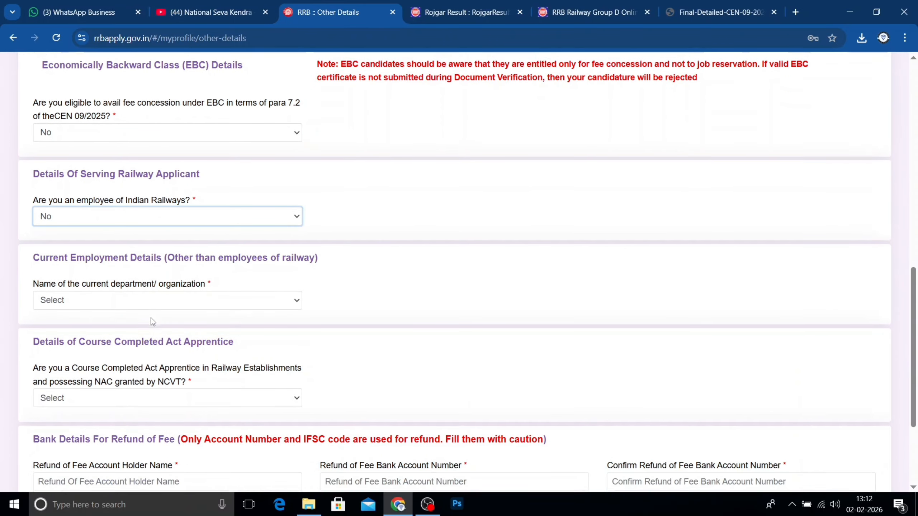
{"action": "left_click", "coordinate": [139, 205]}
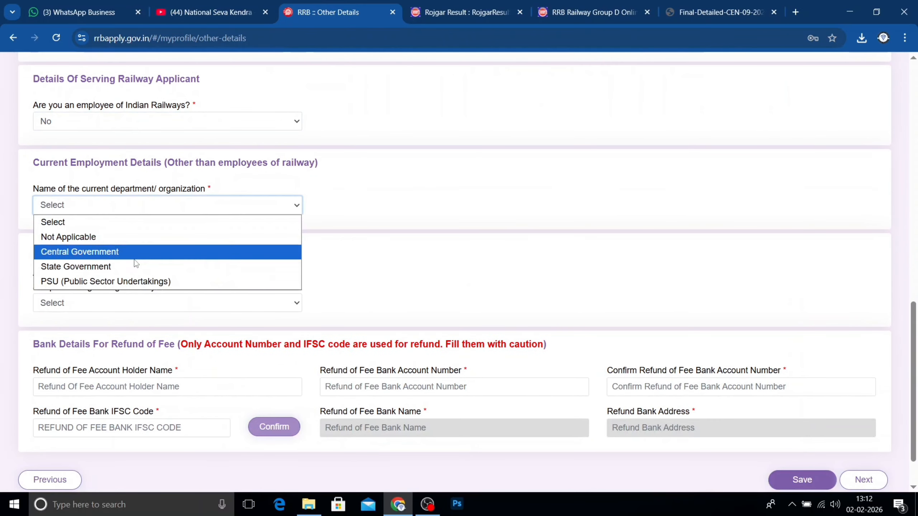
{"action": "left_click", "coordinate": [133, 237]}
Step: Answer No to being a Course Completed Act Apprentice in Railway Establishments
{"action": "scroll", "coordinate": [115, 250], "scroll_direction": "down", "scroll_amount": 1}
{"action": "left_click", "coordinate": [115, 250]}
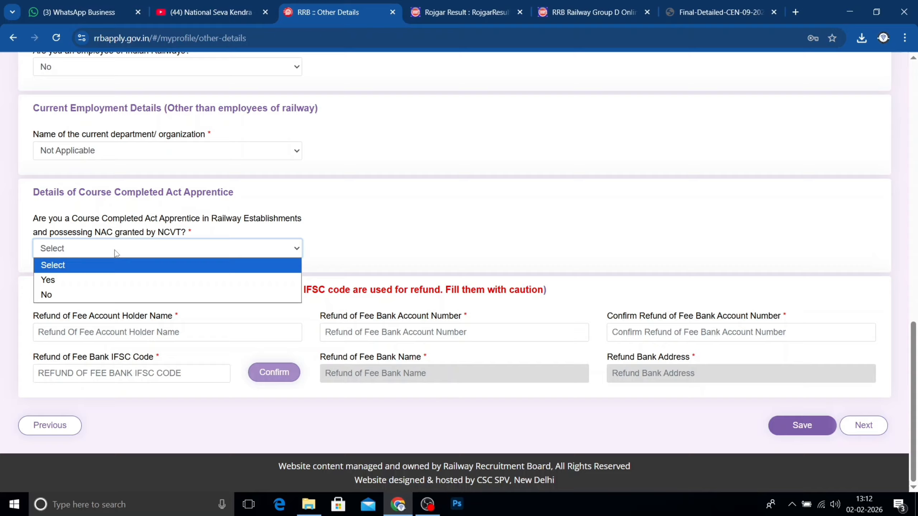
{"action": "left_click", "coordinate": [109, 291]}
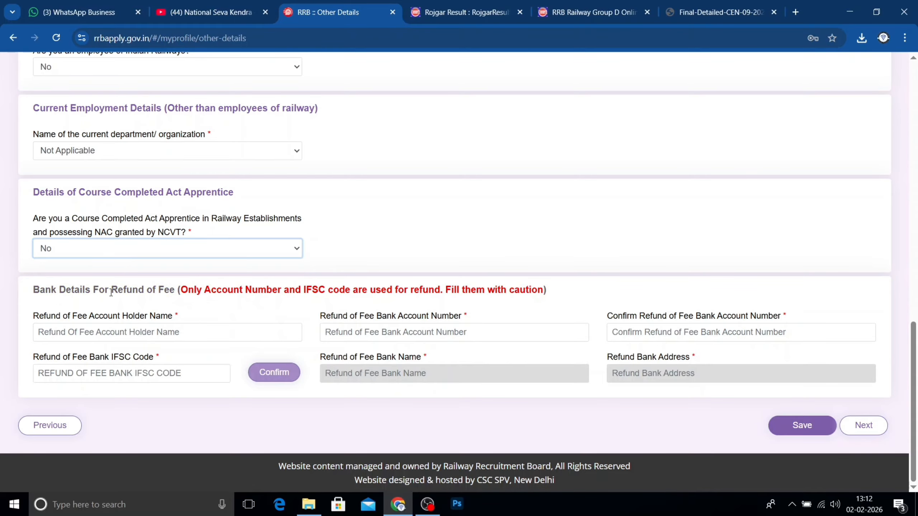
Step: Enter the account holder's full name in the bank details for refund of fee
{"action": "left_click", "coordinate": [123, 331]}
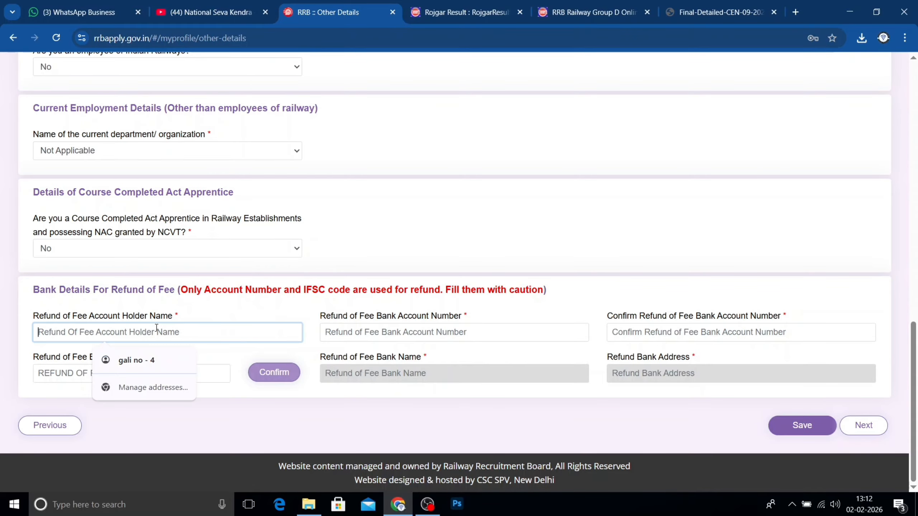
{"action": "left_click", "coordinate": [399, 321]}
{"action": "left_click", "coordinate": [226, 331]}
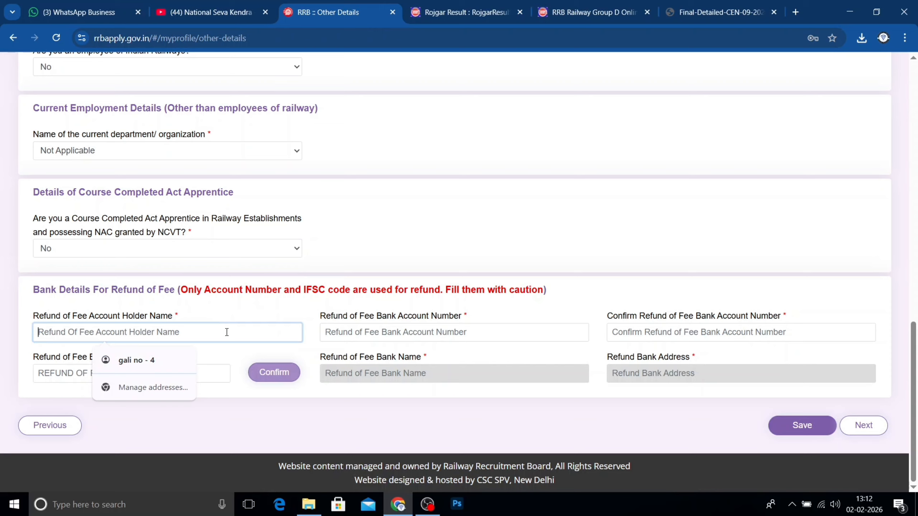
{"action": "type", "text": "Z"}
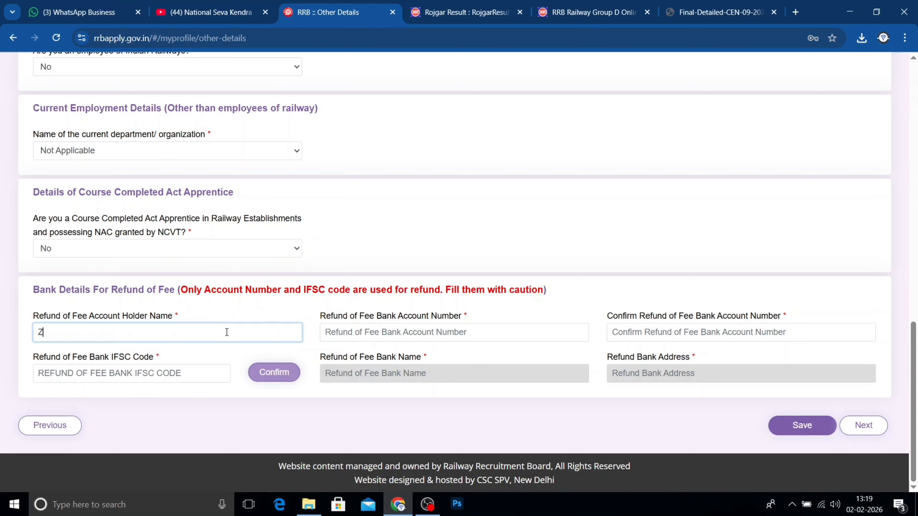
{"action": "key", "text": "BackSpace"}
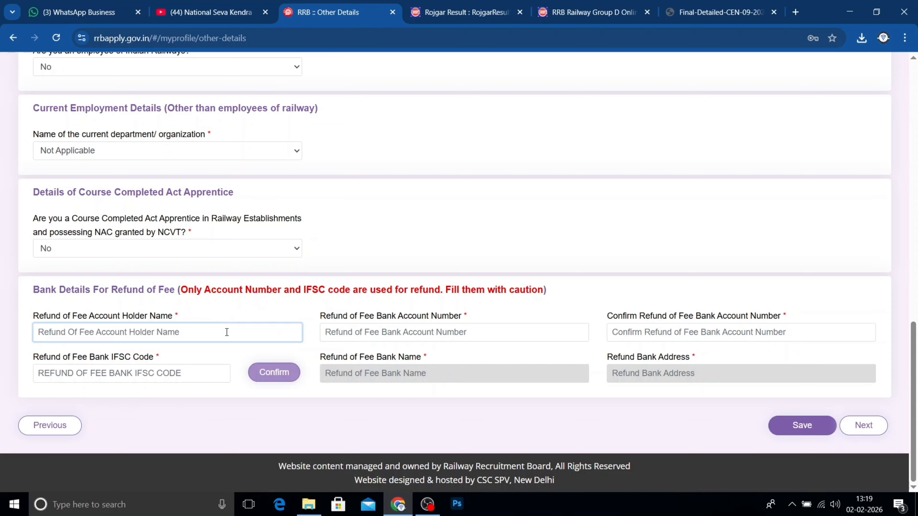
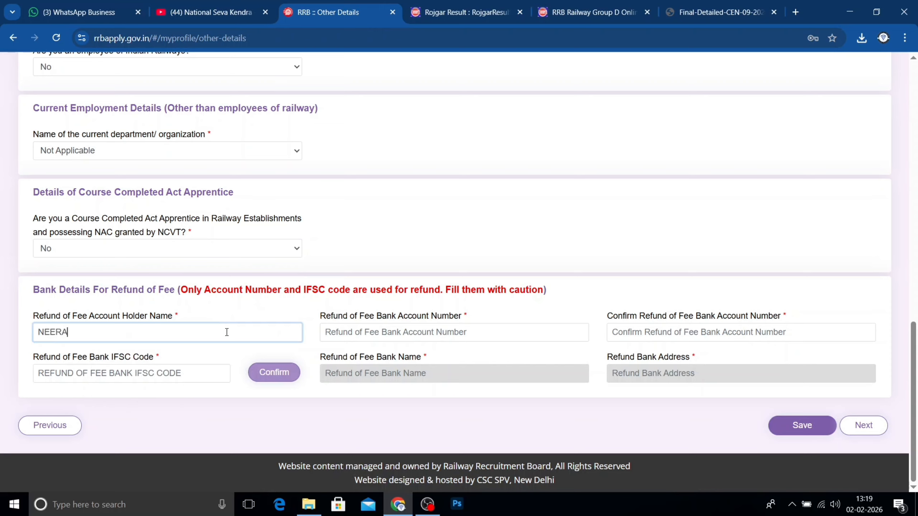
{"action": "key", "text": "Tab"}
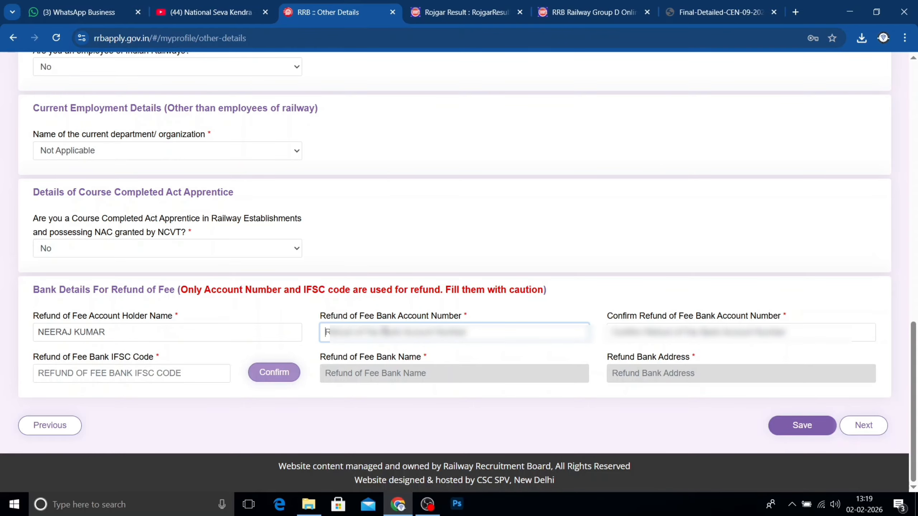
Step: Enter the refund bank account number and repeat it in the confirmation field
{"action": "type", "text": "5"}
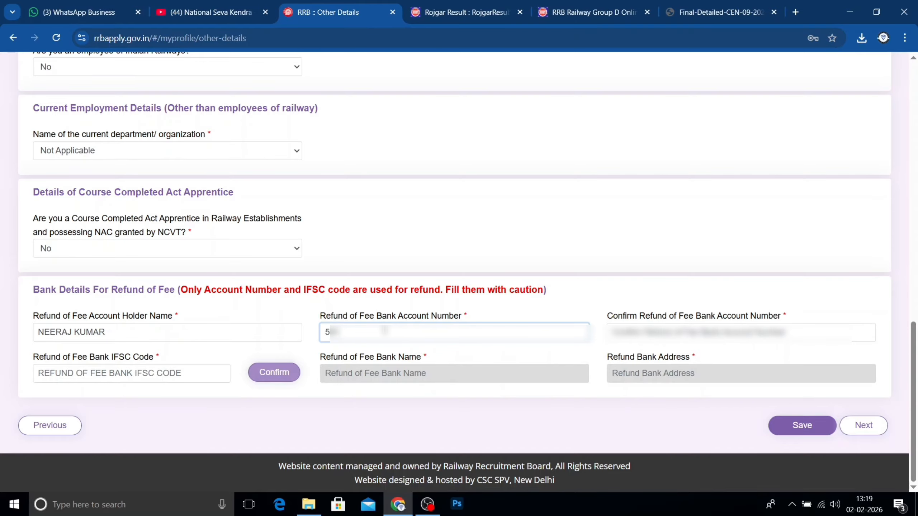
{"action": "type", "text": "•••••••••"}
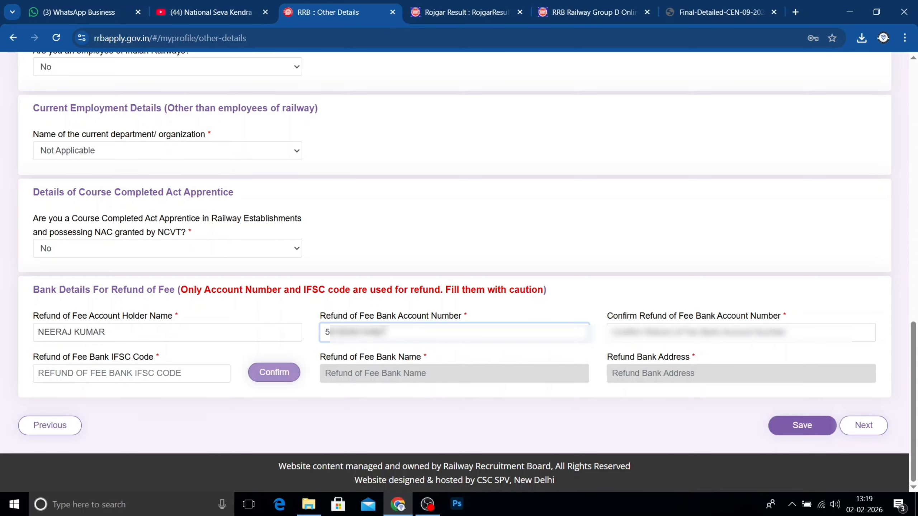
{"action": "type", "text": "••"}
{"action": "left_click", "coordinate": [648, 327]}
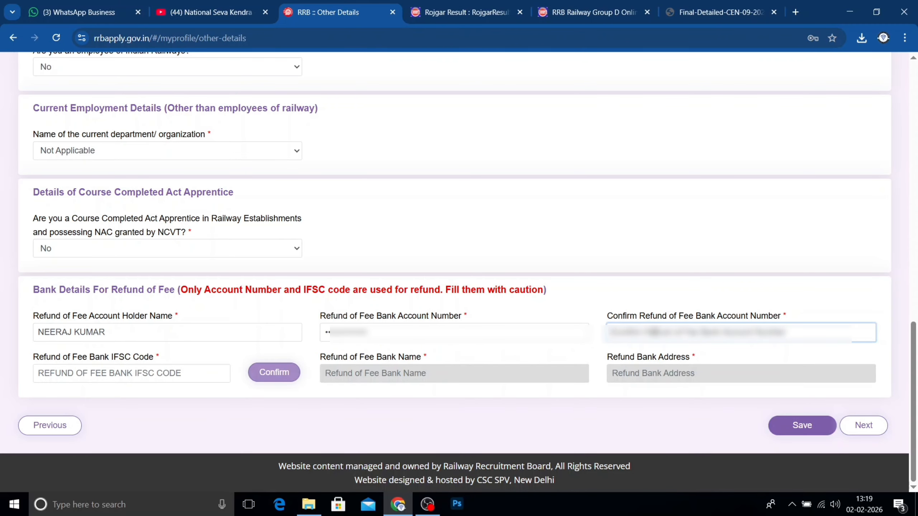
{"action": "type", "text": "••"}
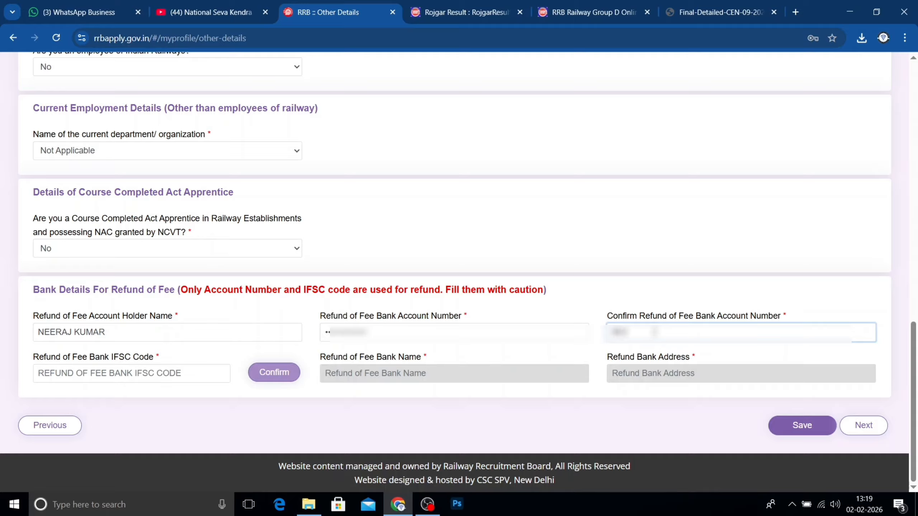
{"action": "type", "text": "•••••••••"}
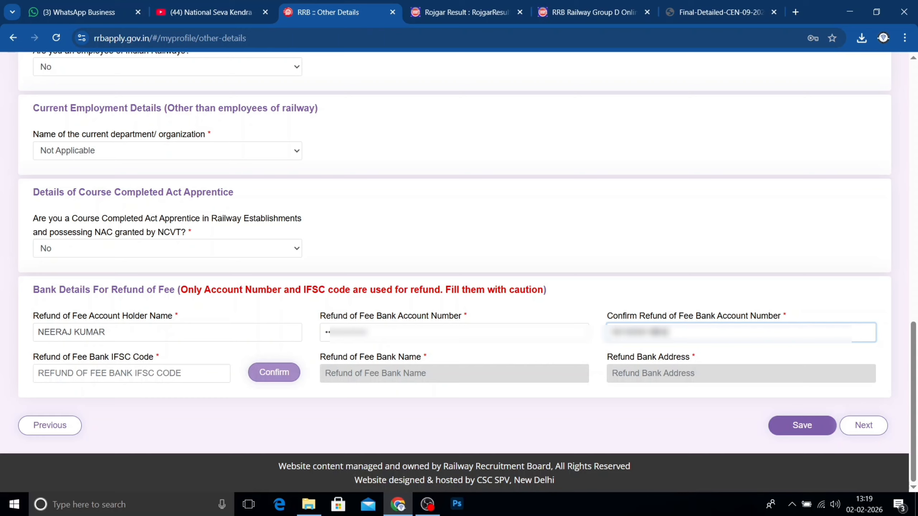
{"action": "type", "text": "••"}
Step: Enter HDFC0001350 as the refund bank's IFSC code and confirm it to look up the bank name and address
{"action": "left_click", "coordinate": [142, 373]}
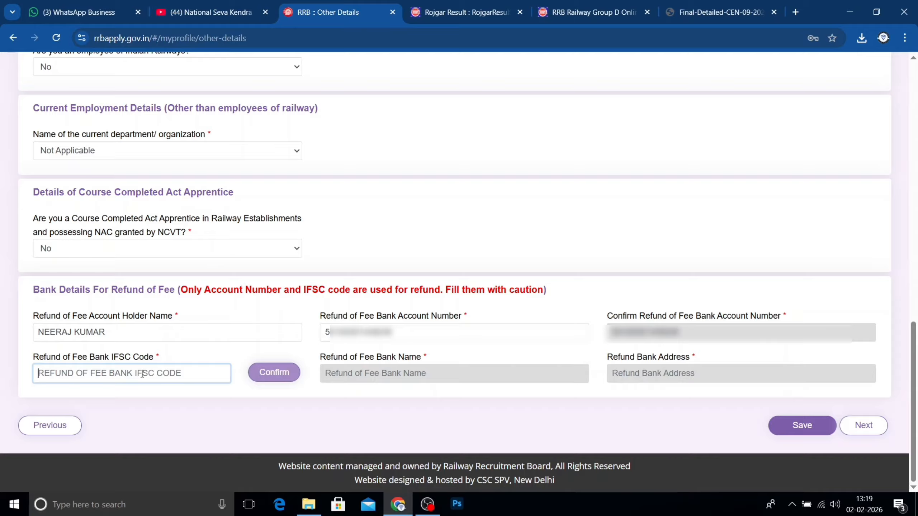
{"action": "type", "text": "HDF"}
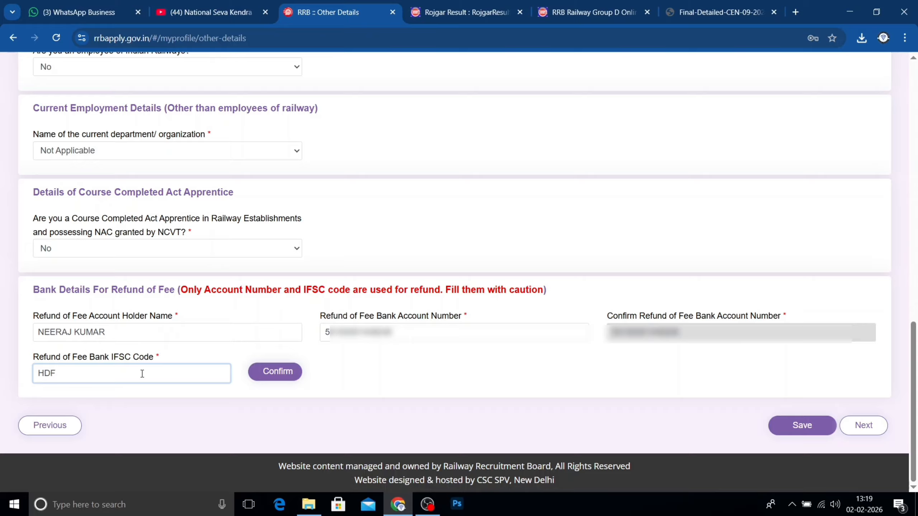
{"action": "type", "text": "C0001350"}
{"action": "left_click", "coordinate": [267, 373]}
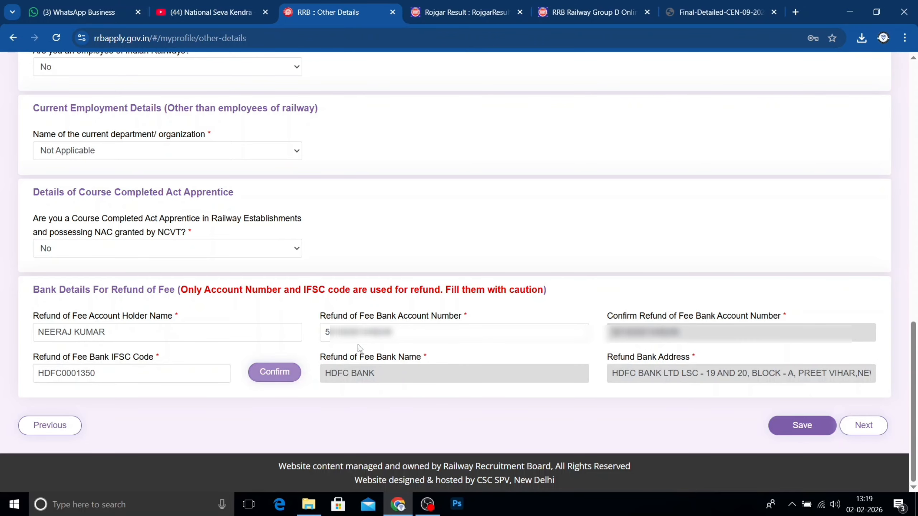
Step: Save the other details and continue to the Educational Qualification page
{"action": "left_click", "coordinate": [788, 425]}
{"action": "left_click", "coordinate": [863, 425]}
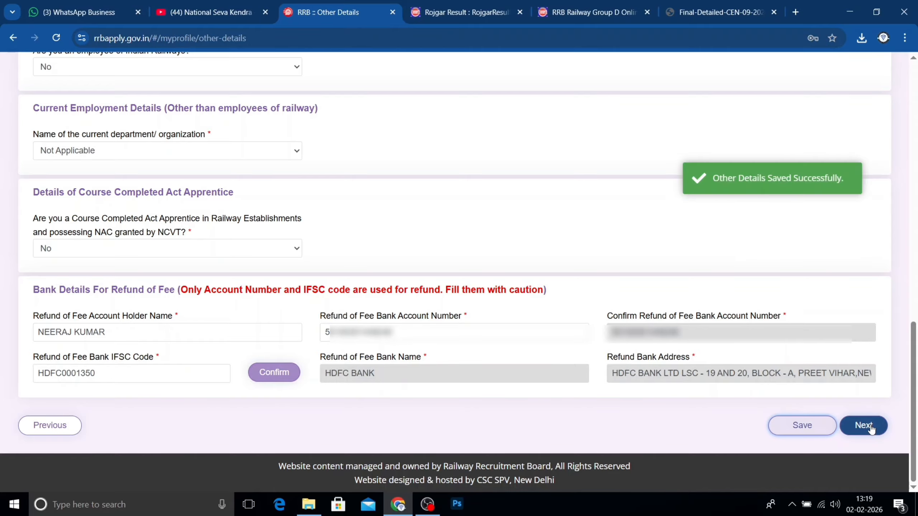
Step: Set the Matriculation/SSLC qualification's state to DELHI and its district to South Delhi
{"action": "scroll", "coordinate": [390, 249], "scroll_direction": "down", "scroll_amount": 1}
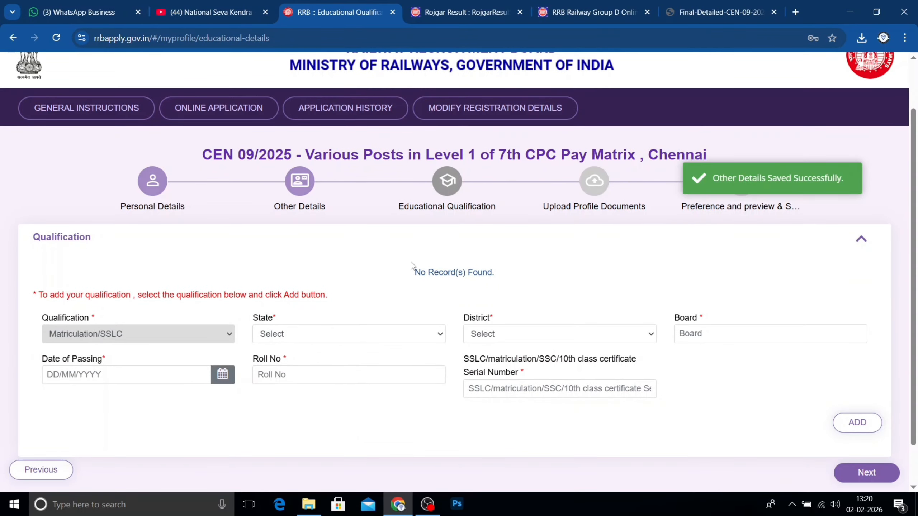
{"action": "left_click", "coordinate": [375, 332]}
{"action": "key", "text": "d"}
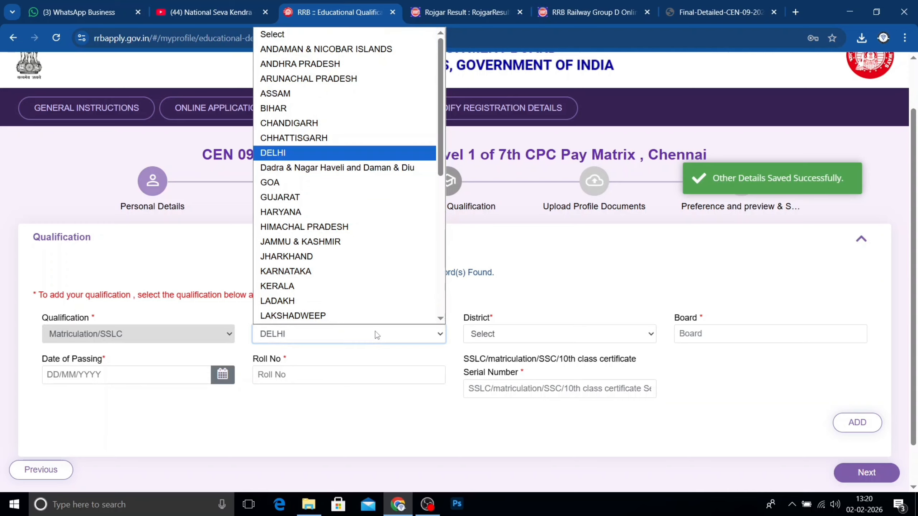
{"action": "key", "text": "l"}
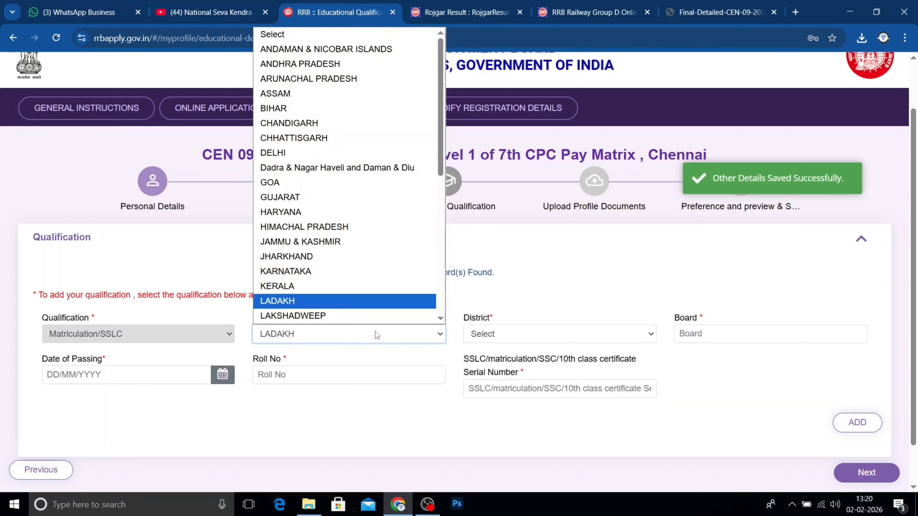
{"action": "left_click", "coordinate": [337, 154]}
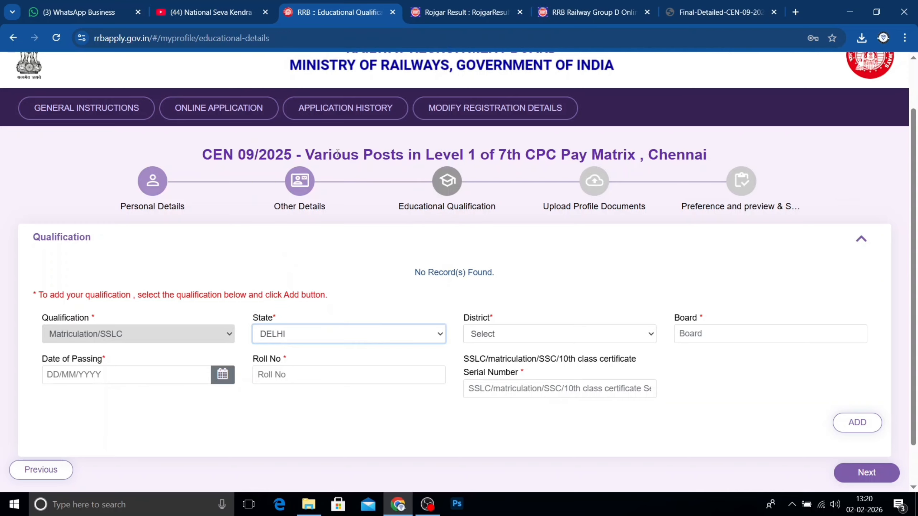
{"action": "left_click", "coordinate": [555, 337]}
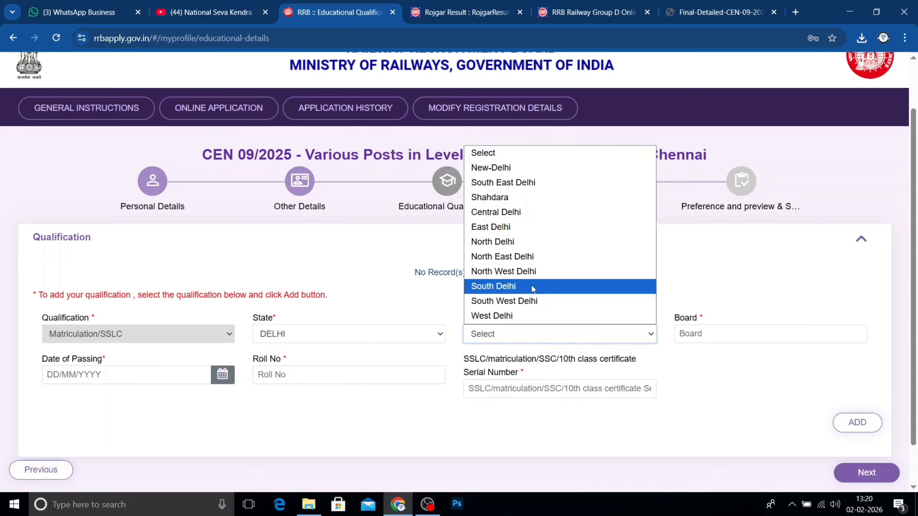
{"action": "left_click", "coordinate": [532, 287]}
Step: Enter CBSE as the board of the Matriculation/SSLC qualification
{"action": "left_click", "coordinate": [719, 331]}
{"action": "type", "text": "C"}
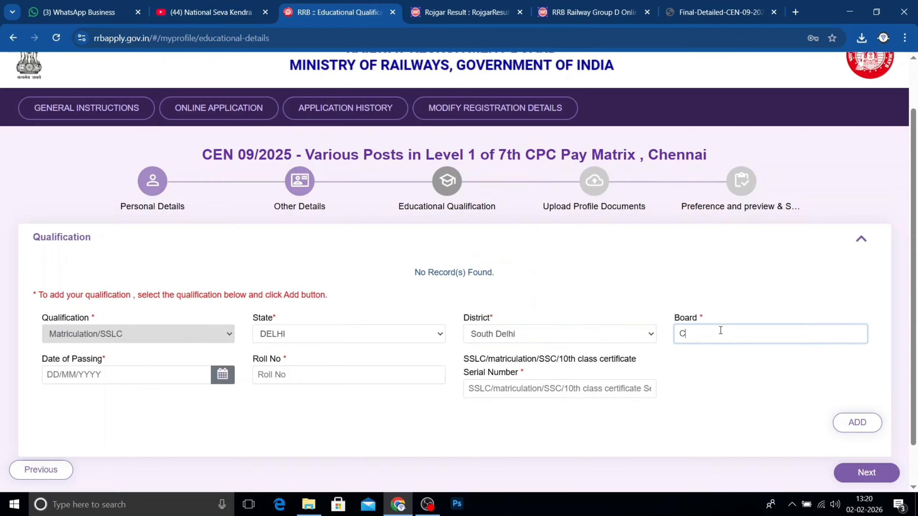
{"action": "type", "text": "BSE"}
Step: Set the Matriculation/SSLC qualification's date of passing to 30/05/2013
{"action": "left_click", "coordinate": [222, 375]}
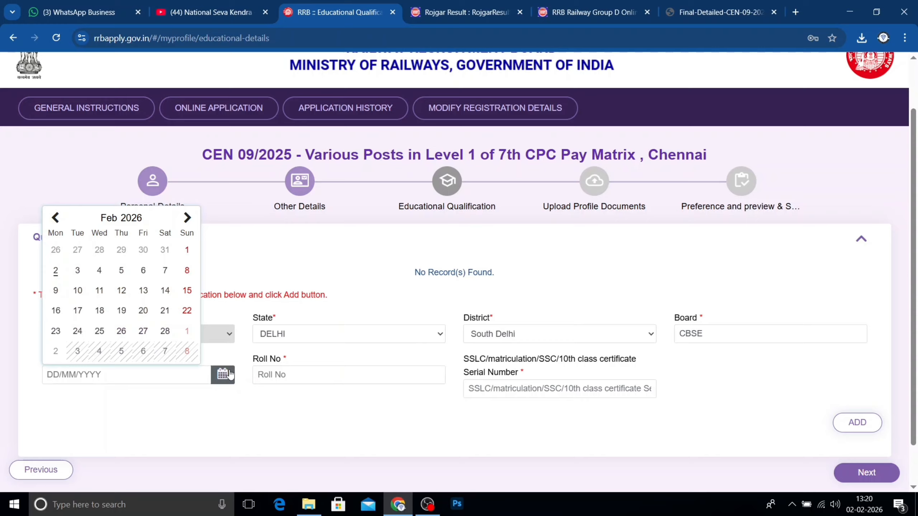
{"action": "left_click", "coordinate": [135, 219]}
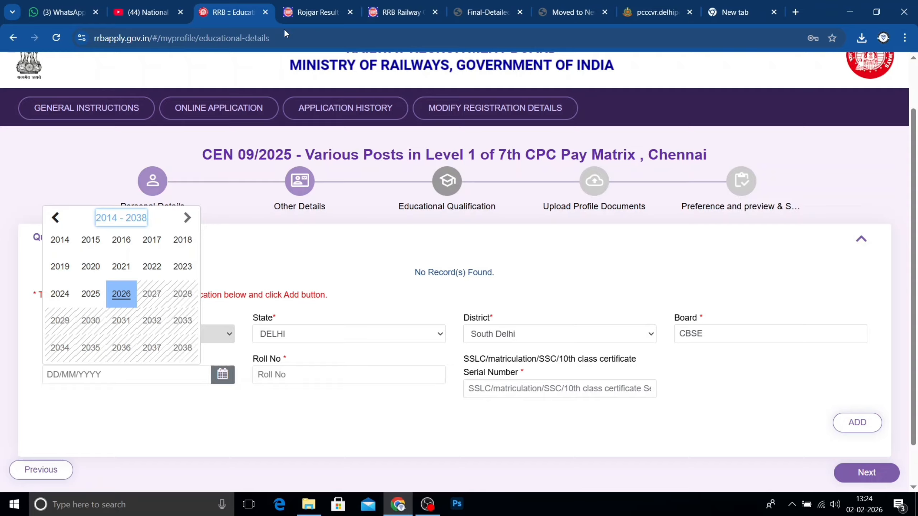
{"action": "left_click", "coordinate": [55, 218]}
{"action": "left_click", "coordinate": [183, 348]}
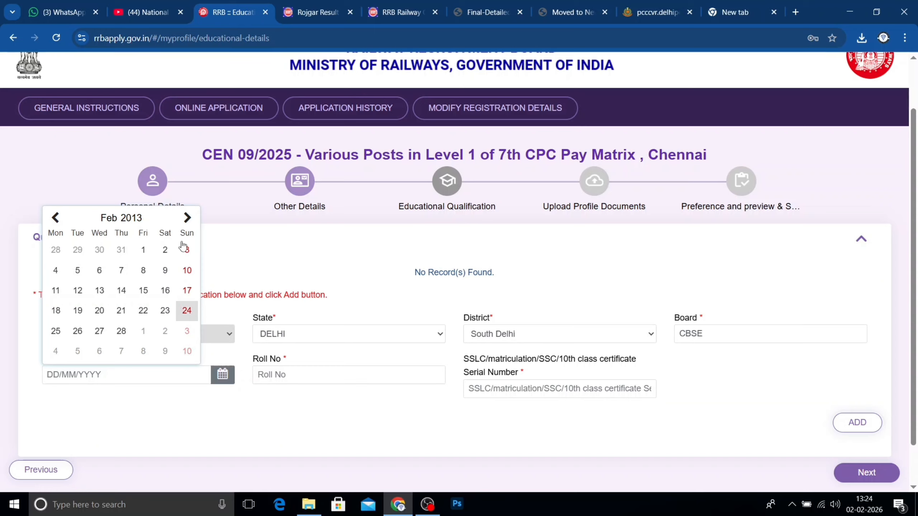
{"action": "left_click", "coordinate": [186, 217]}
{"action": "left_click", "coordinate": [187, 217]}
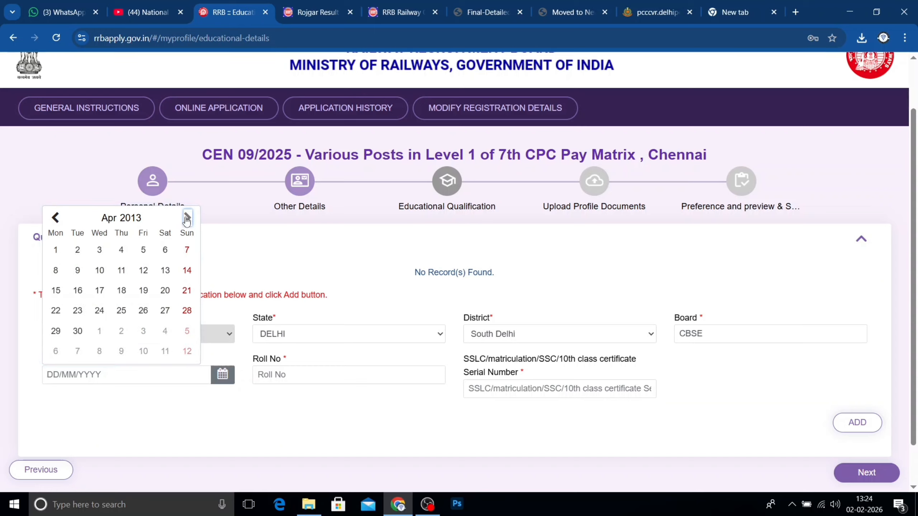
{"action": "left_click", "coordinate": [187, 218]}
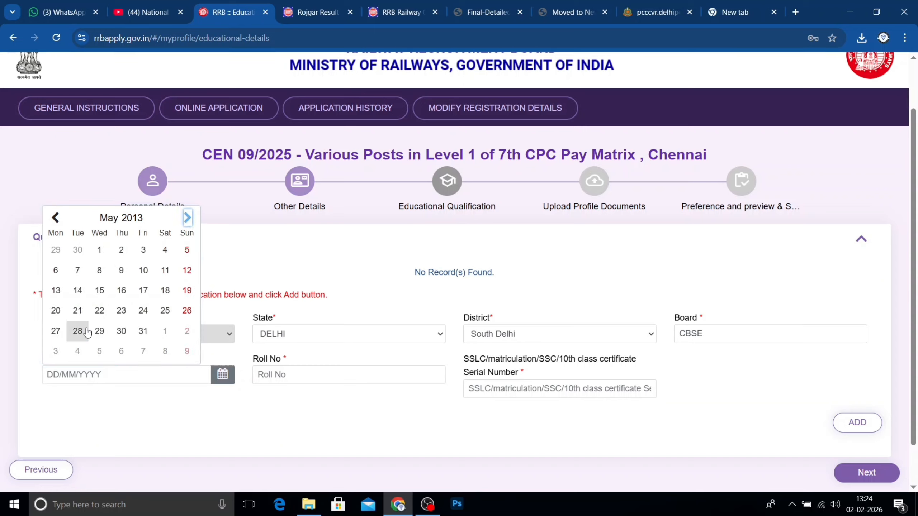
{"action": "left_click", "coordinate": [121, 330]}
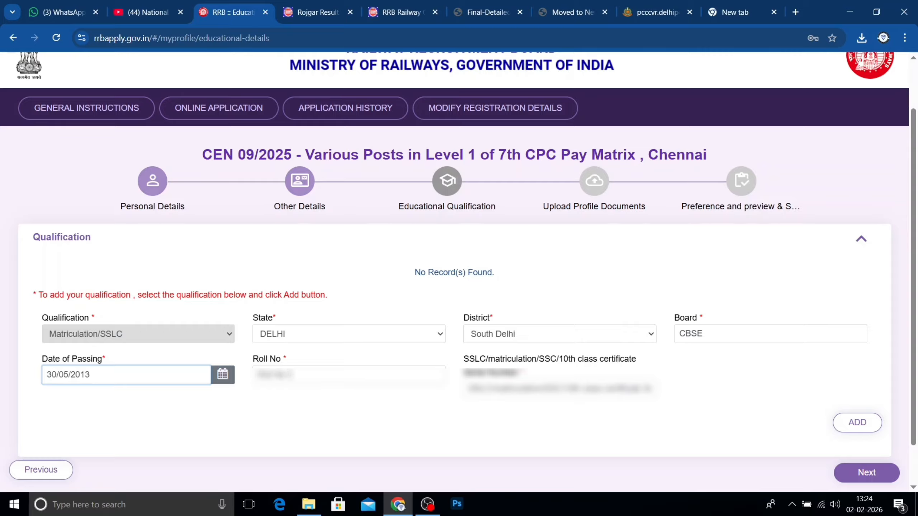
Step: Enter the applicant's roll number and 10th class certificate serial number, and add the Matriculation/SSLC qualification to the record
{"action": "left_click", "coordinate": [290, 374]}
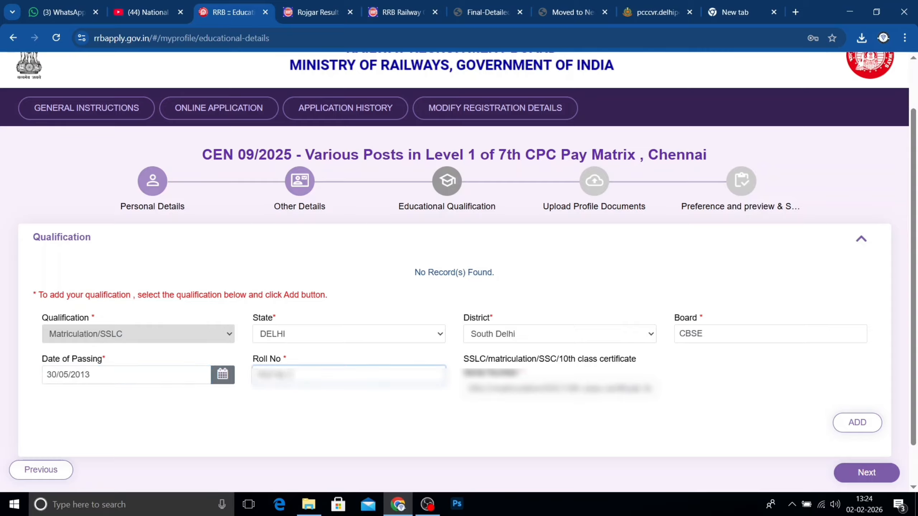
{"action": "type", "text": "******"}
{"action": "left_click", "coordinate": [491, 389]}
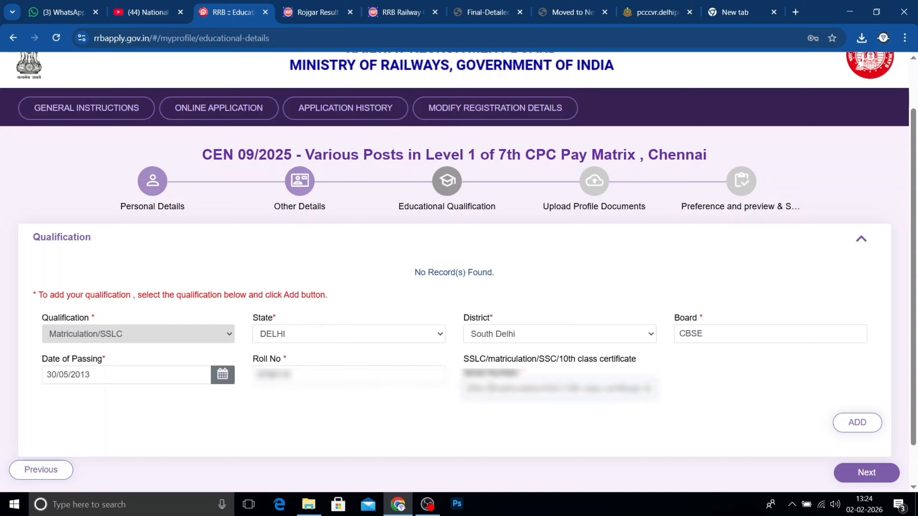
{"action": "type", "text": "100"}
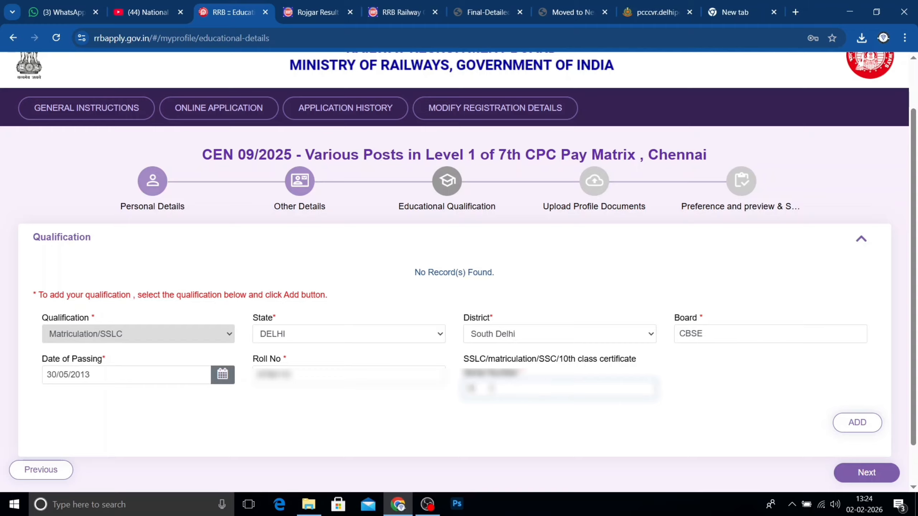
{"action": "type", "text": "00"}
{"action": "left_click", "coordinate": [856, 422]}
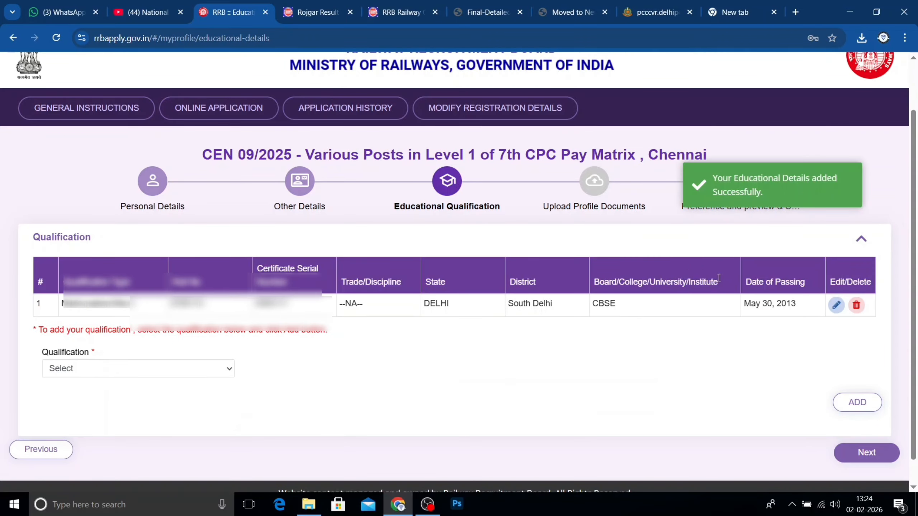
Step: Continue to Upload Profile Documents without adding another qualification, and allow the site to use the camera
{"action": "scroll", "coordinate": [297, 342], "scroll_direction": "down", "scroll_amount": 1}
{"action": "left_click", "coordinate": [226, 341]}
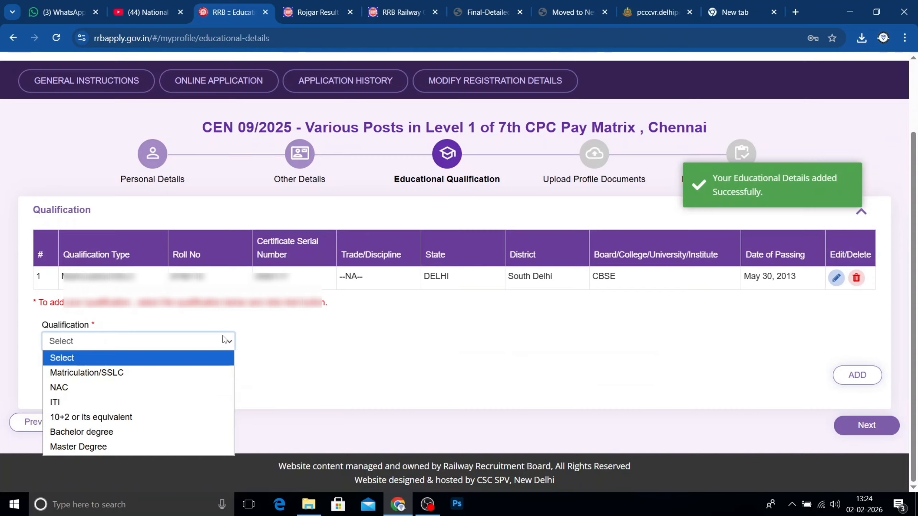
{"action": "left_click", "coordinate": [225, 340]}
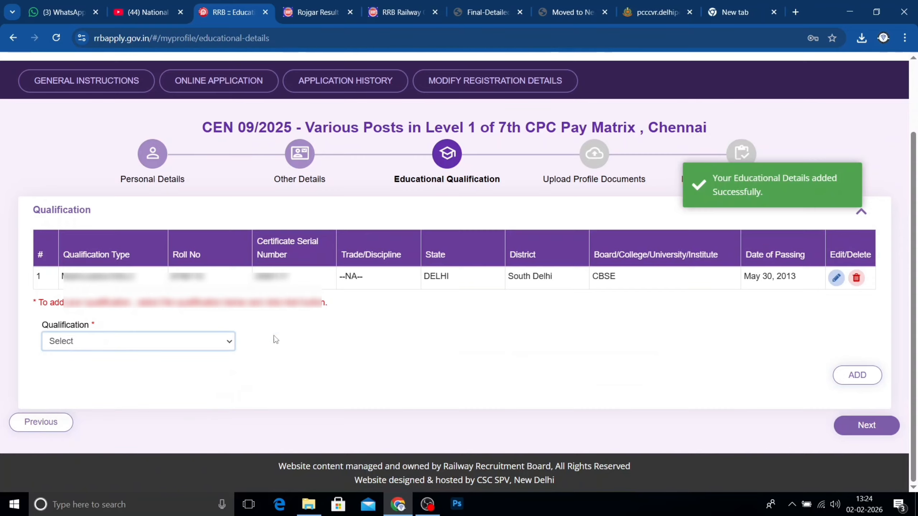
{"action": "left_click", "coordinate": [872, 427]}
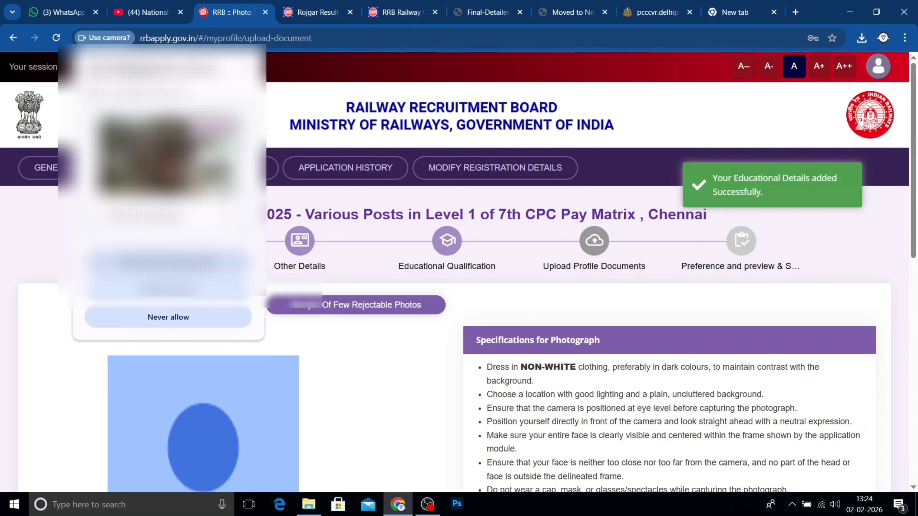
{"action": "left_click", "coordinate": [216, 263]}
Step: Review the photograph specifications and the photo capturing instructions, then close the instructions
{"action": "scroll", "coordinate": [266, 244], "scroll_direction": "down", "scroll_amount": 4}
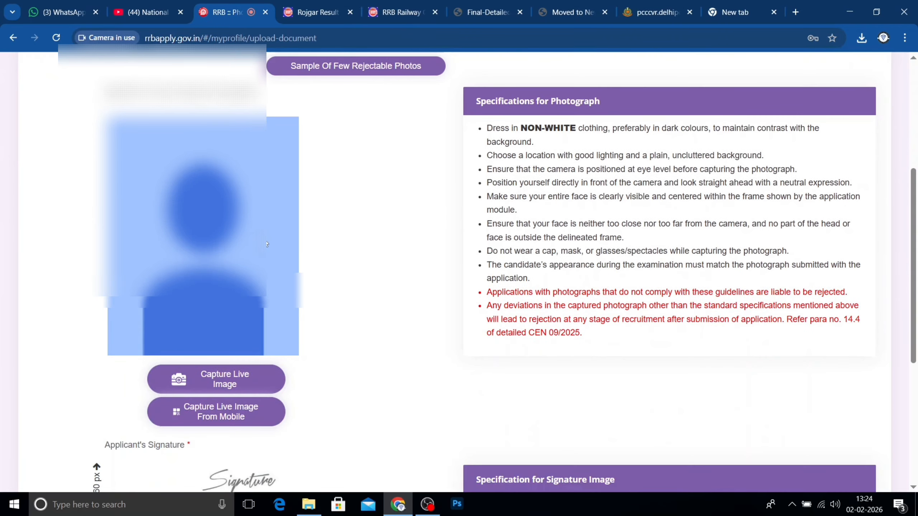
{"action": "scroll", "coordinate": [265, 238], "scroll_direction": "down", "scroll_amount": 1}
{"action": "scroll", "coordinate": [265, 238], "scroll_direction": "up", "scroll_amount": 4}
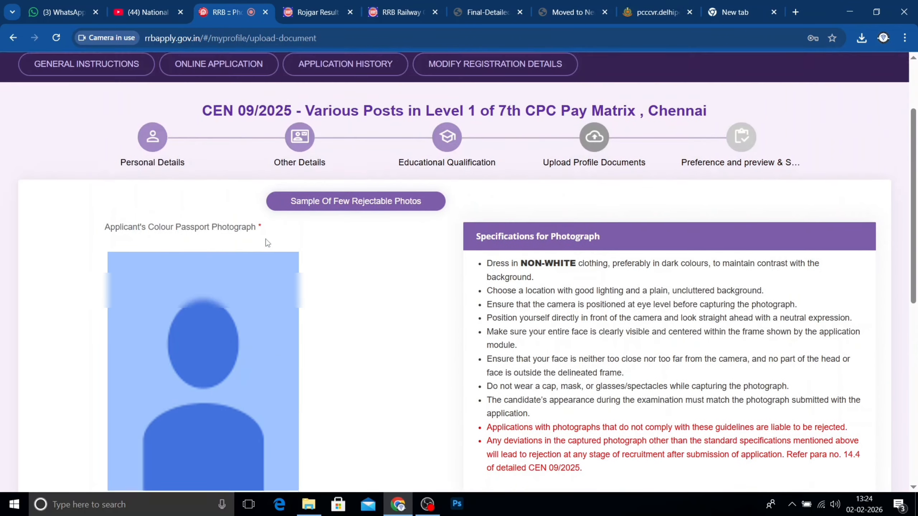
{"action": "scroll", "coordinate": [267, 242], "scroll_direction": "up", "scroll_amount": 1}
{"action": "scroll", "coordinate": [267, 243], "scroll_direction": "down", "scroll_amount": 5}
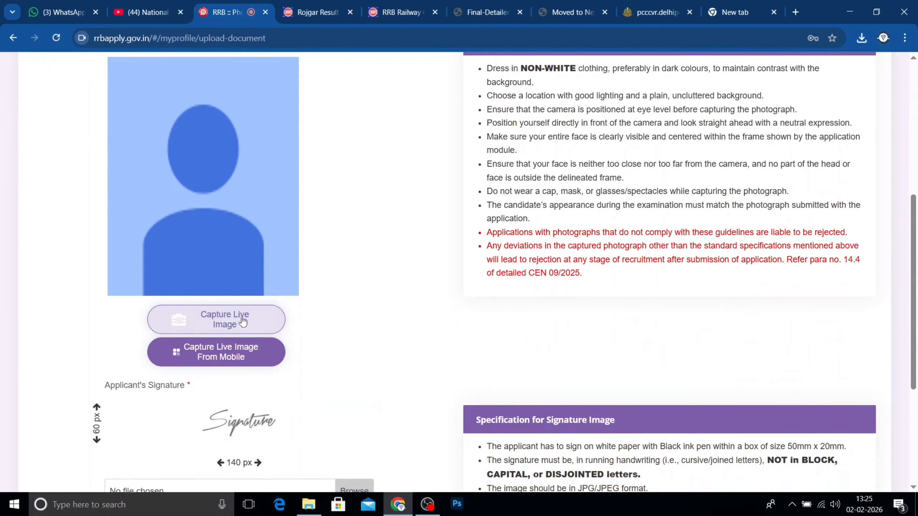
{"action": "left_click", "coordinate": [242, 321]}
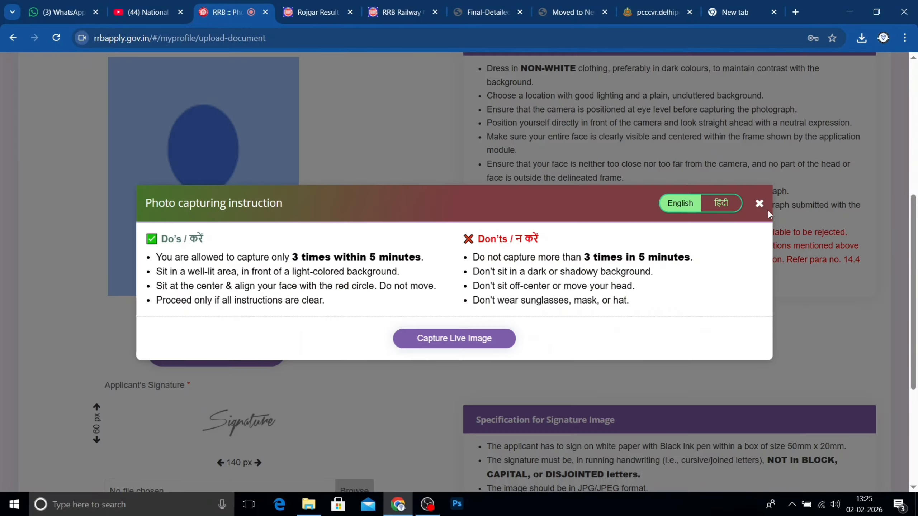
{"action": "left_click", "coordinate": [759, 204]}
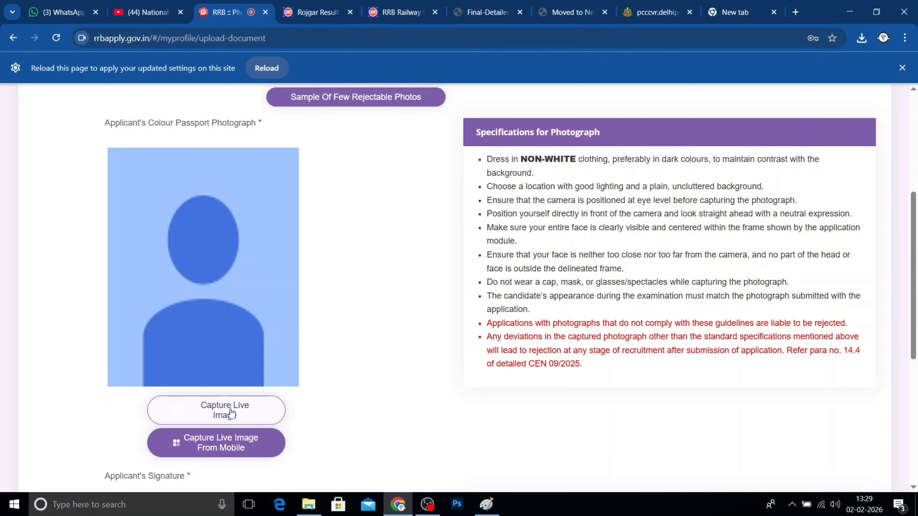
Step: Start the live photo capture, answering No to the question about being a twin
{"action": "left_click", "coordinate": [237, 404]}
{"action": "left_click", "coordinate": [452, 356]}
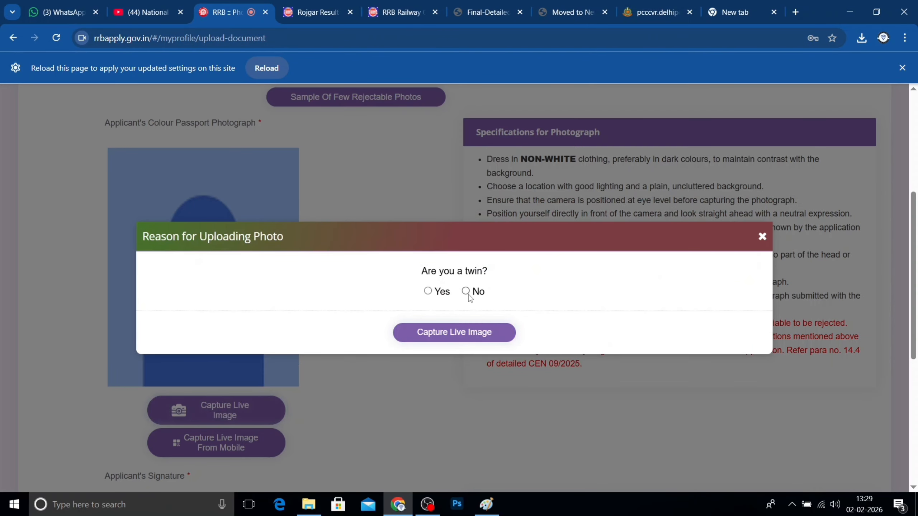
{"action": "left_click", "coordinate": [469, 333]}
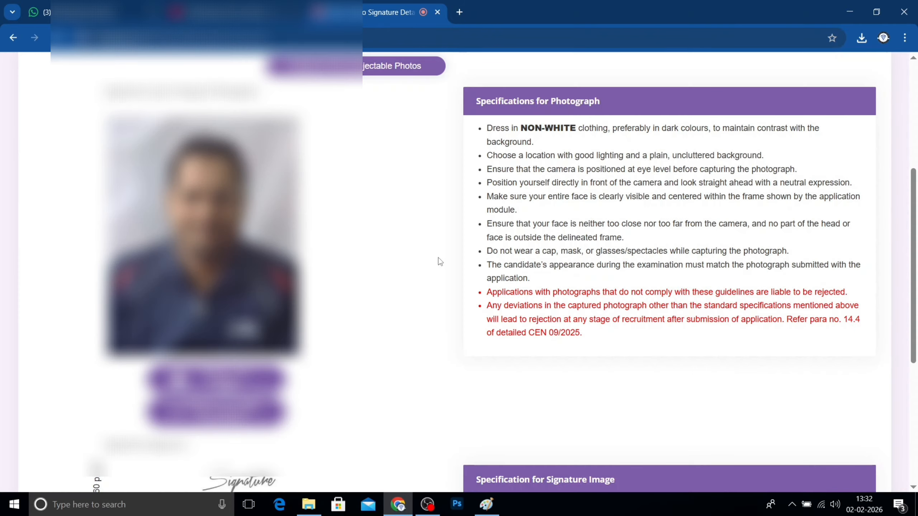
Step: Upload the applicant's signature JPG file and widen the crop to cover the whole signature before accepting it
{"action": "scroll", "coordinate": [383, 273], "scroll_direction": "down", "scroll_amount": 5}
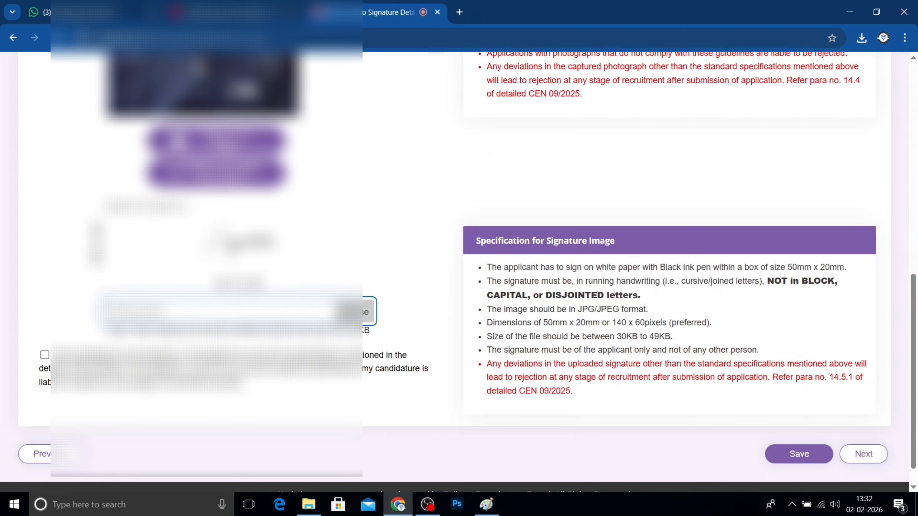
{"action": "left_click", "coordinate": [367, 312]}
{"action": "type", "text": "NEE"}
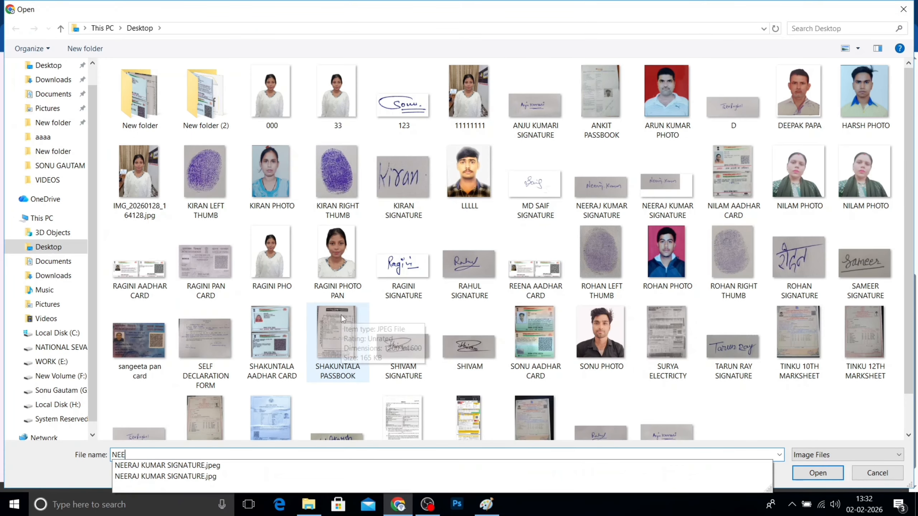
{"action": "key", "text": "Down"}
{"action": "key", "text": "Down"}
{"action": "key", "text": "Return"}
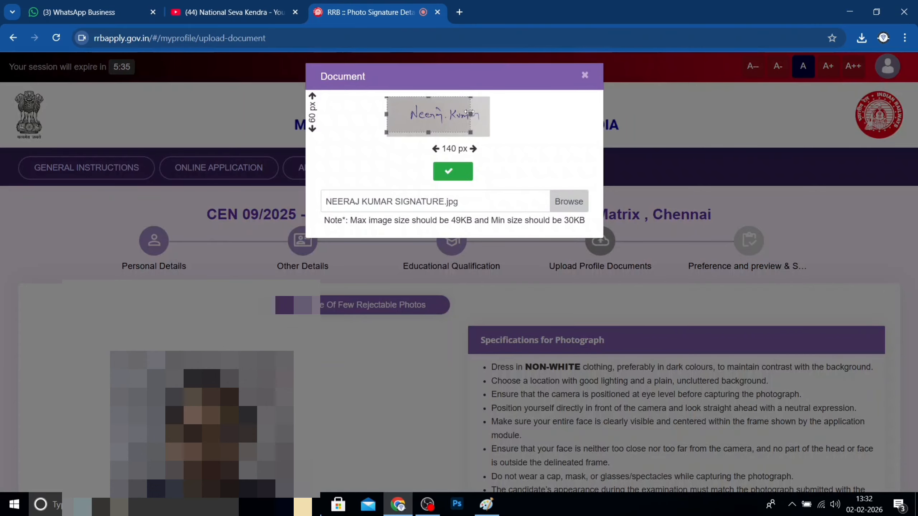
{"action": "left_click_drag", "start_coordinate": [450, 114], "coordinate": [464, 116]}
{"action": "left_click", "coordinate": [459, 165]}
Step: Accept the own-signature declaration, save the photo and signature, and continue to the post preference page
{"action": "scroll", "coordinate": [458, 166], "scroll_direction": "down", "scroll_amount": 10}
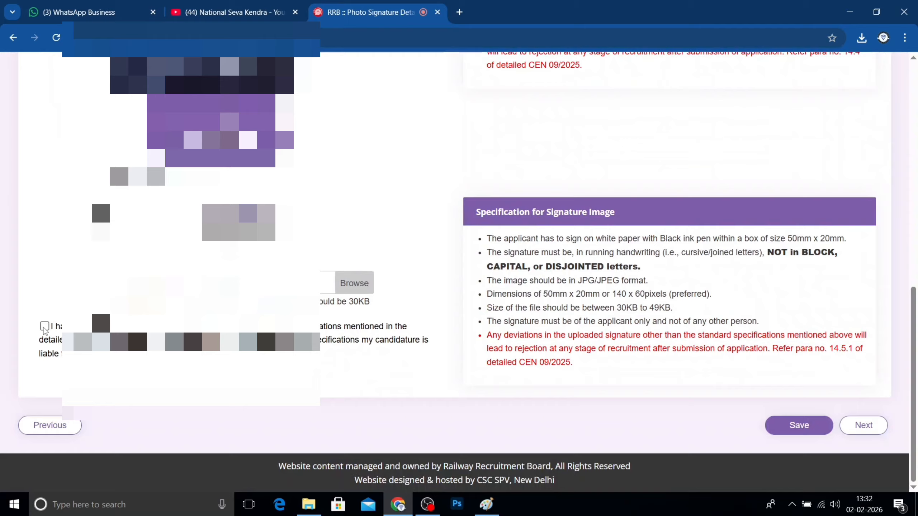
{"action": "left_click", "coordinate": [44, 327]}
{"action": "left_click", "coordinate": [800, 426]}
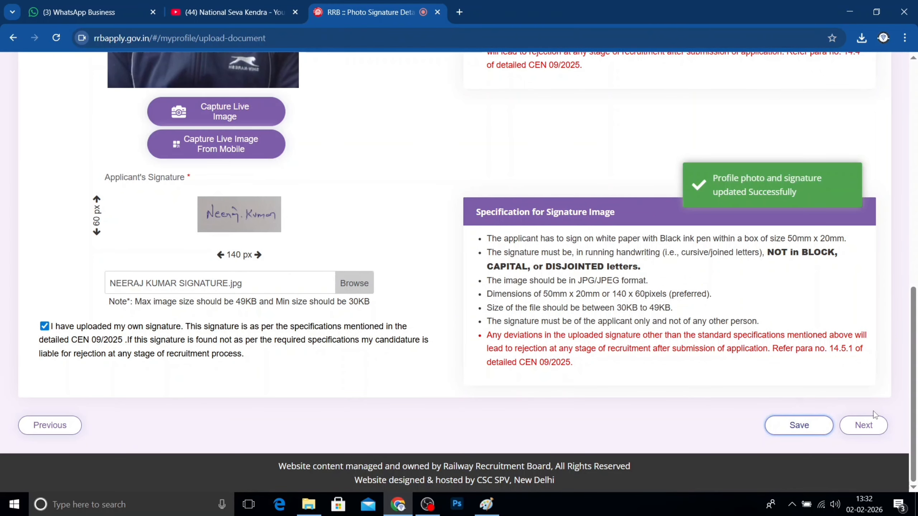
{"action": "left_click", "coordinate": [867, 421]}
Step: Add ASSISTANT TRD, ASSISTANT TL AND AC, POINTSMAN B and ASSISTANT P.WAY, in that order, as the first four post preferences
{"action": "scroll", "coordinate": [599, 267], "scroll_direction": "down", "scroll_amount": 5}
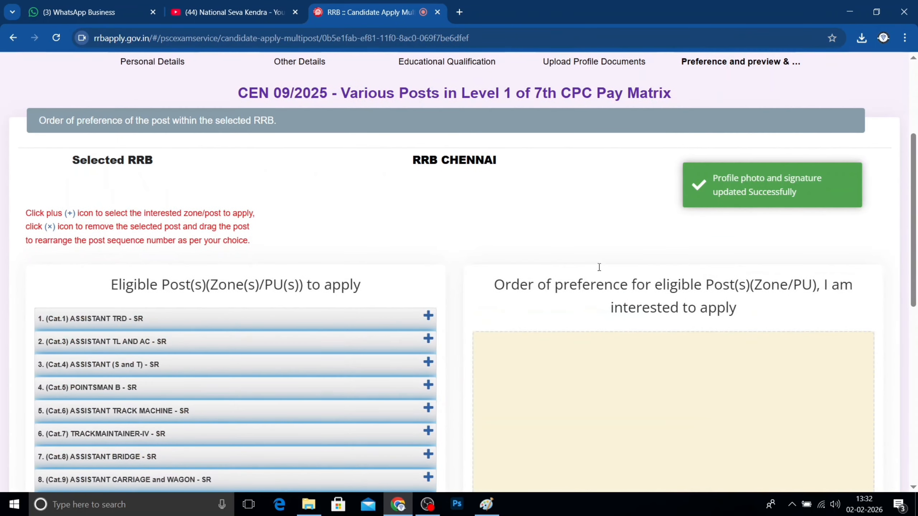
{"action": "scroll", "coordinate": [598, 267], "scroll_direction": "down", "scroll_amount": 5}
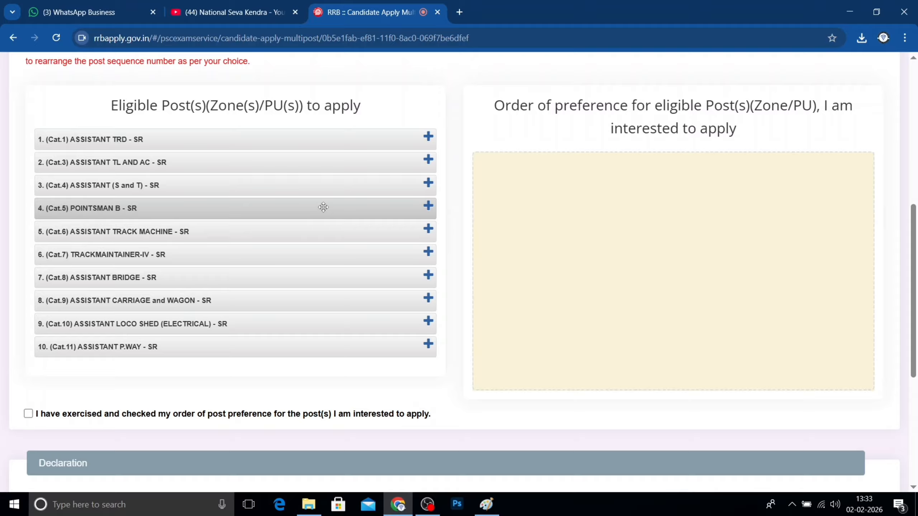
{"action": "left_click", "coordinate": [428, 140]}
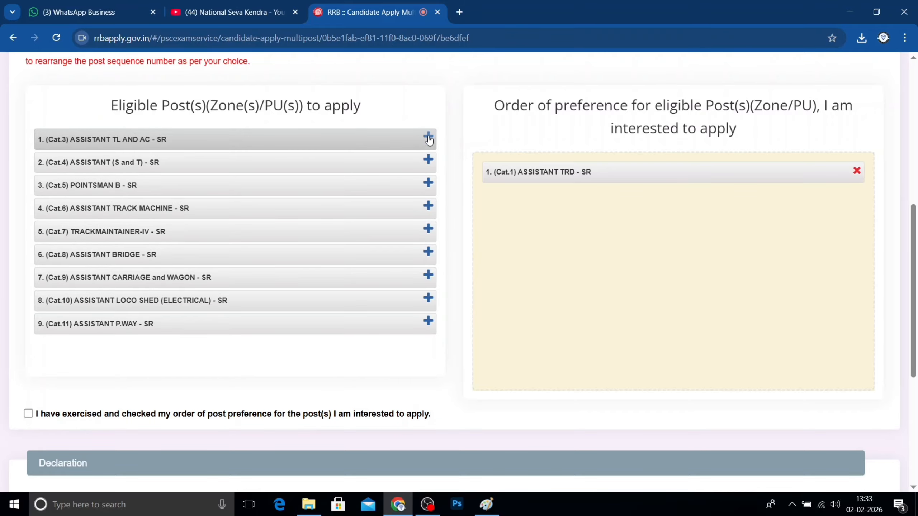
{"action": "left_click", "coordinate": [429, 139]}
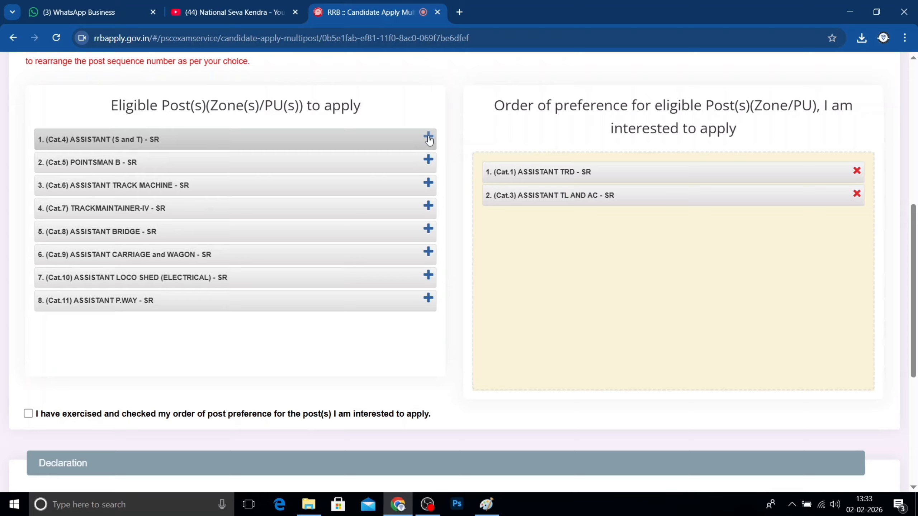
{"action": "left_click", "coordinate": [427, 160]}
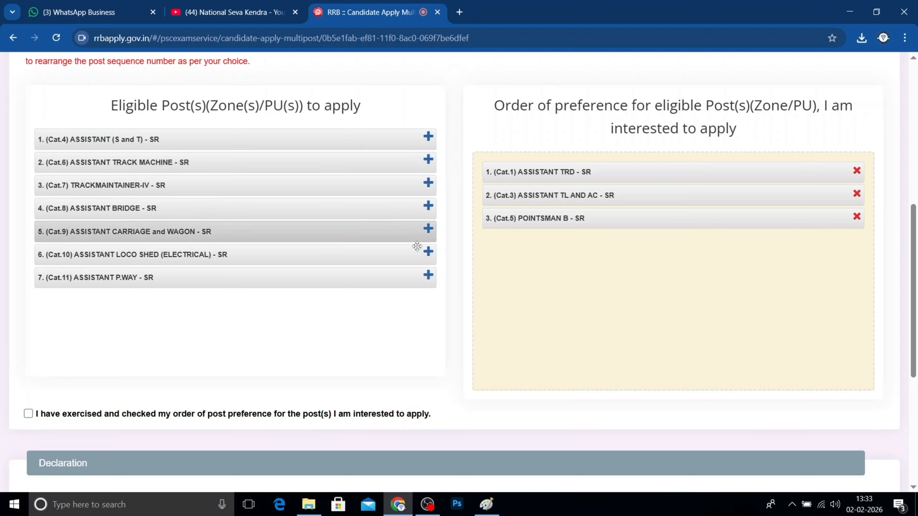
{"action": "left_click", "coordinate": [428, 275]}
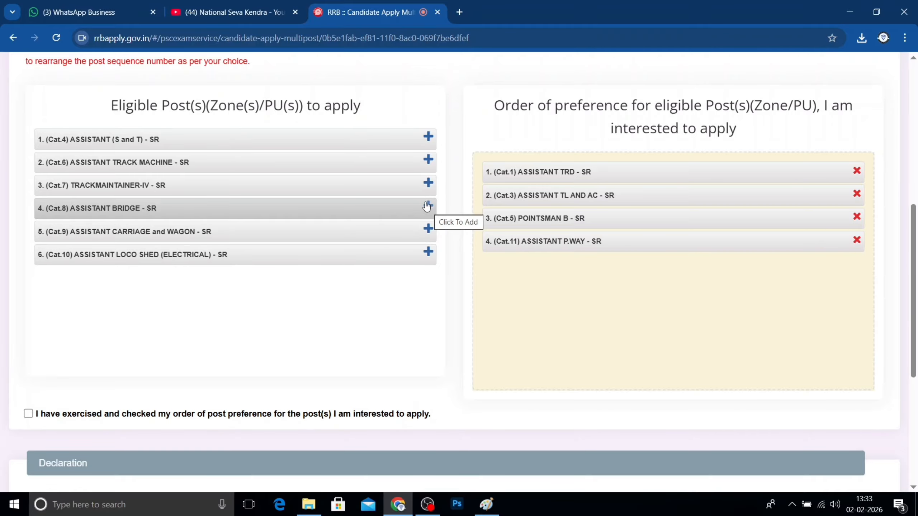
Step: Add TRACKMAINTAINER-IV, ASSISTANT TRACK MACHINE, ASSISTANT (S and T), ASSISTANT BRIDGE, ASSISTANT CARRIAGE and WAGON and ASSISTANT LOCO SHED (ELECTRICAL) as preferences 5 to 10
{"action": "scroll", "coordinate": [417, 192], "scroll_direction": "up", "scroll_amount": 2}
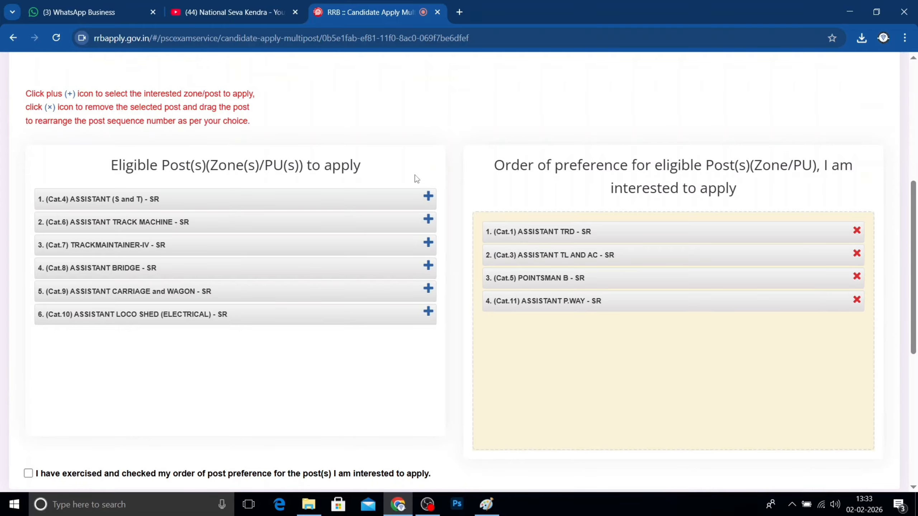
{"action": "left_click", "coordinate": [428, 245]}
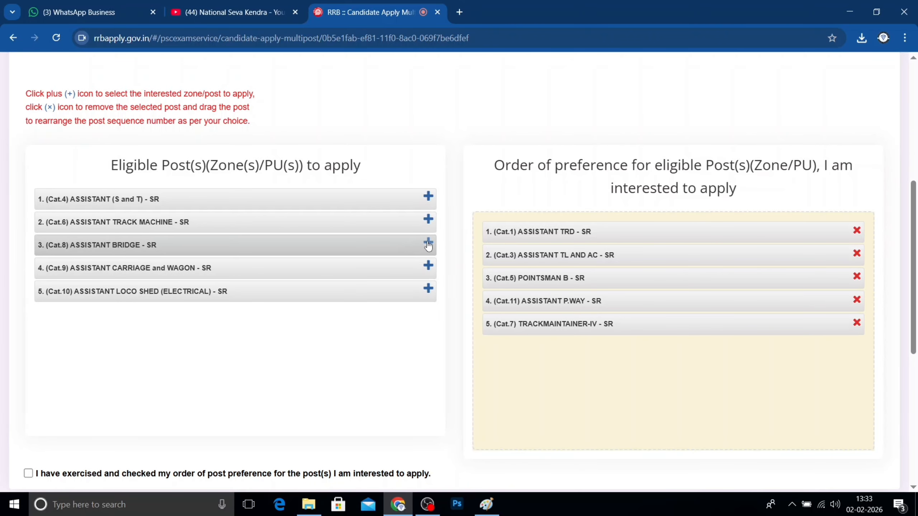
{"action": "left_click", "coordinate": [428, 219]}
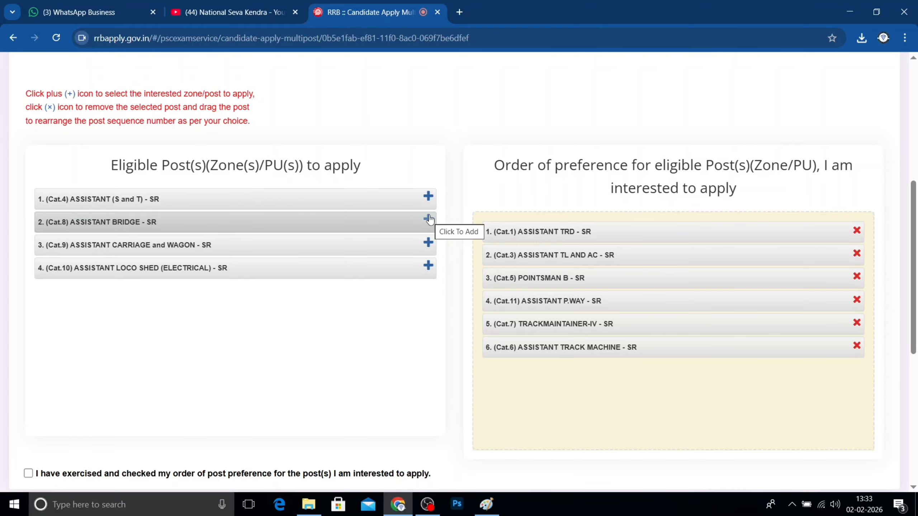
{"action": "left_click", "coordinate": [429, 198]}
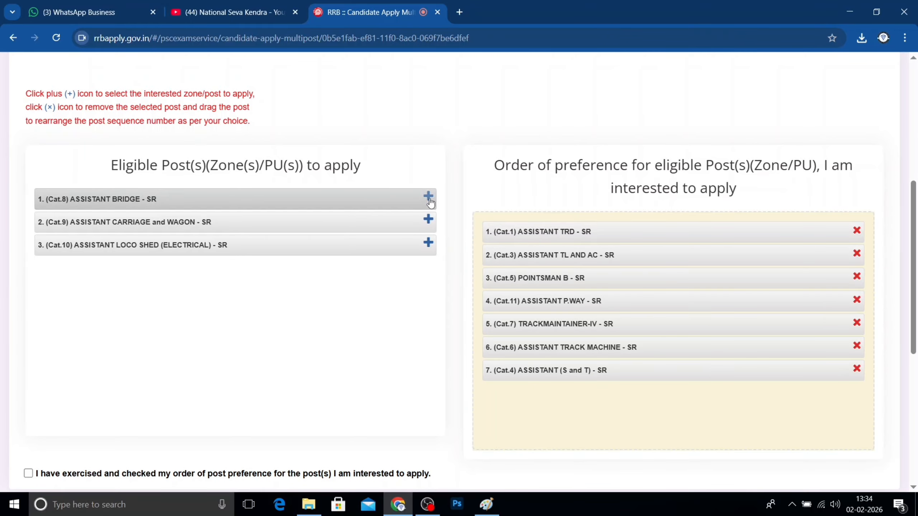
{"action": "left_click", "coordinate": [428, 198]}
{"action": "left_click", "coordinate": [428, 198]}
{"action": "left_click", "coordinate": [428, 198]}
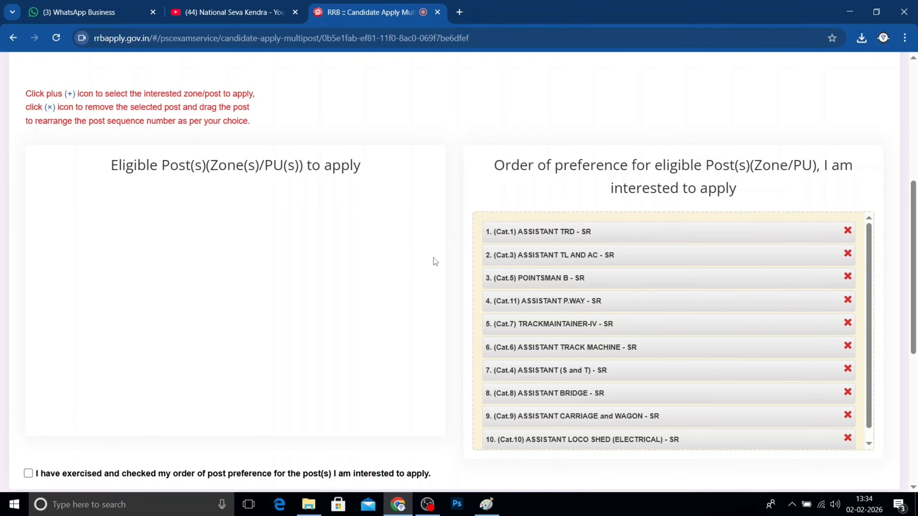
Step: Confirm the post preference order, accept the eligibility declaration with DELHI as the place, and save the page
{"action": "scroll", "coordinate": [430, 257], "scroll_direction": "down", "scroll_amount": 8}
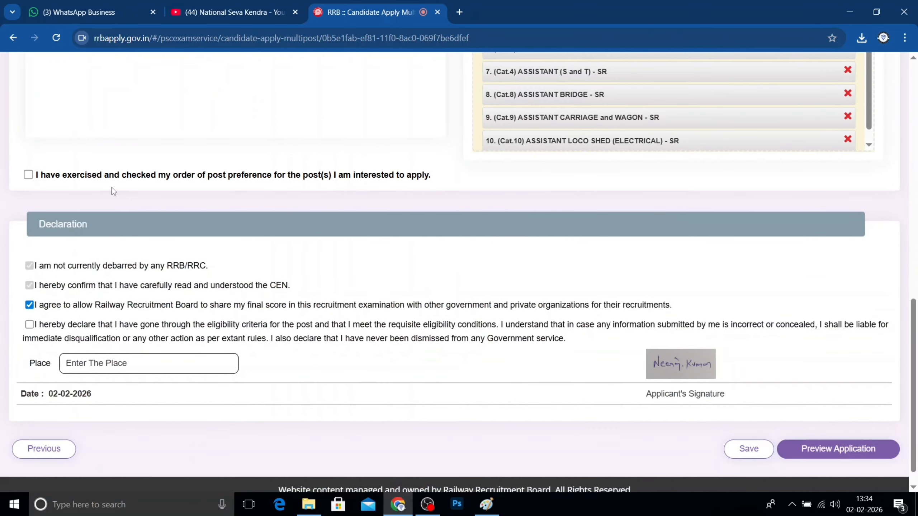
{"action": "left_click", "coordinate": [28, 174]}
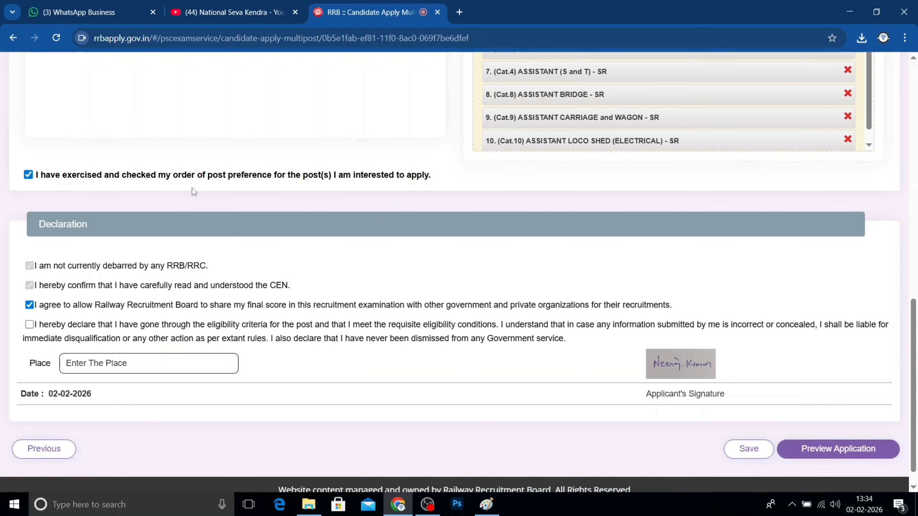
{"action": "left_click", "coordinate": [29, 325]}
{"action": "left_click", "coordinate": [76, 363]}
{"action": "type", "text": "DELHI"}
{"action": "left_click", "coordinate": [747, 448]}
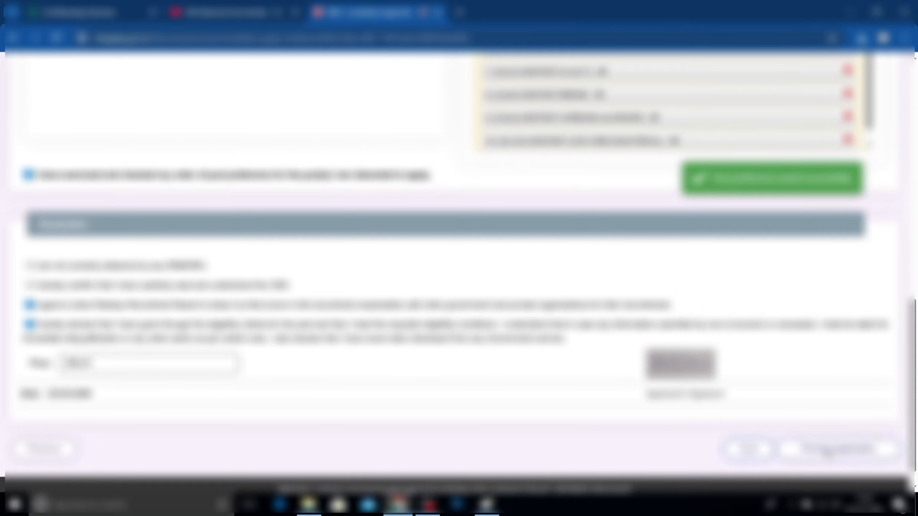
Step: Preview the application, declare the details re-checked and correct, and confirm its submission
{"action": "left_click", "coordinate": [826, 450]}
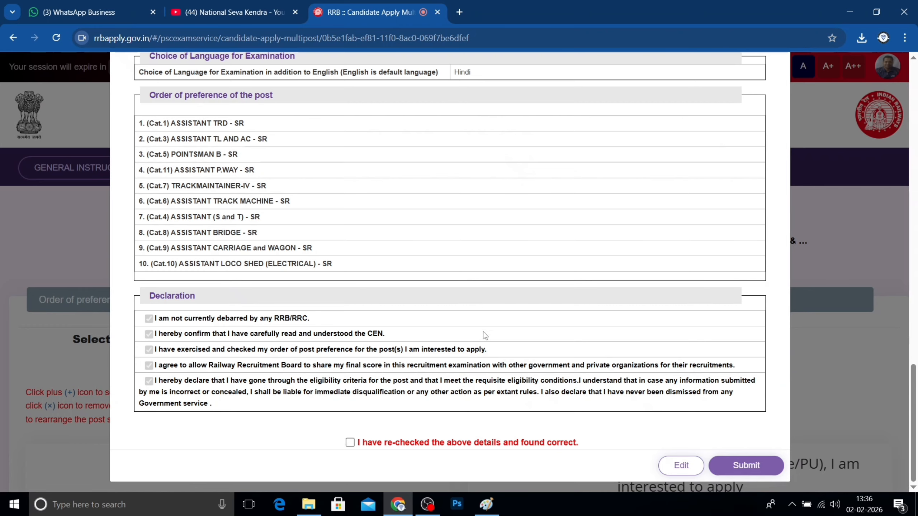
{"action": "left_click", "coordinate": [375, 438]}
{"action": "left_click", "coordinate": [752, 464]}
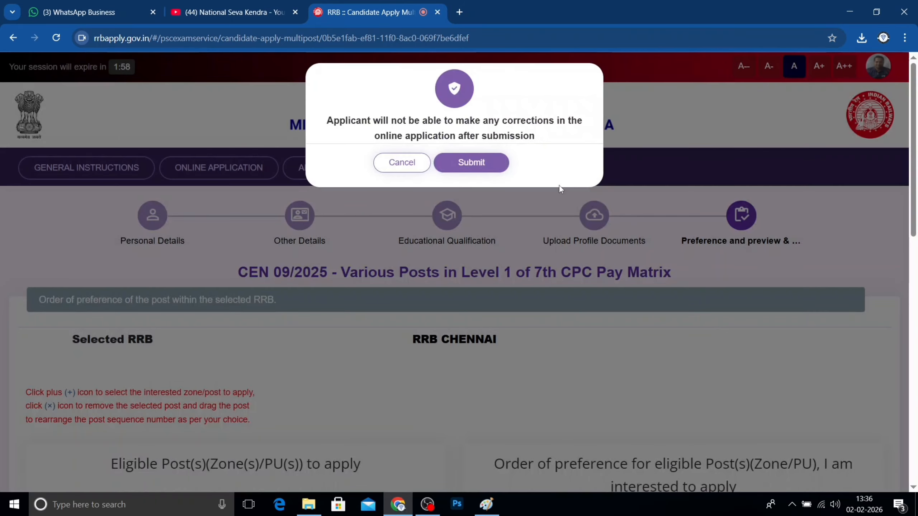
{"action": "left_click", "coordinate": [473, 167]}
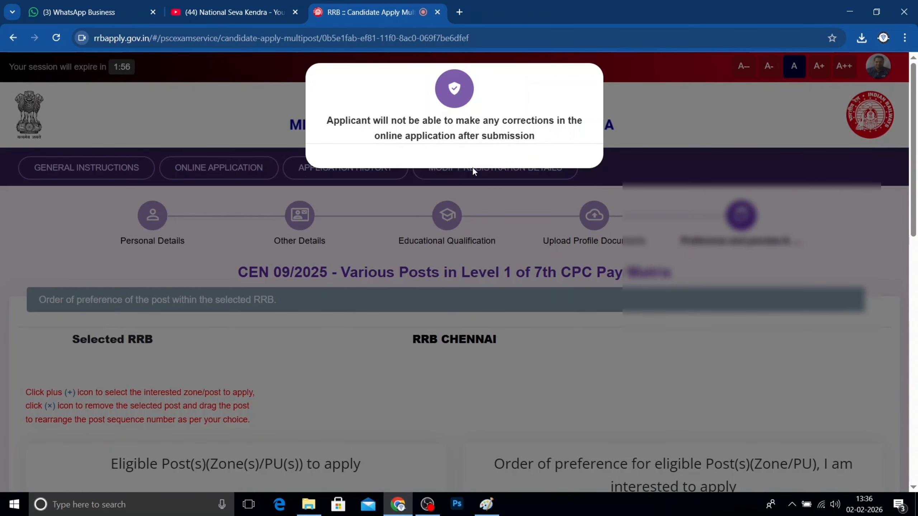
Step: Choose SBIePay for the application fee and proceed after agreeing to the payment terms and conditions
{"action": "scroll", "coordinate": [449, 192], "scroll_direction": "down", "scroll_amount": 1}
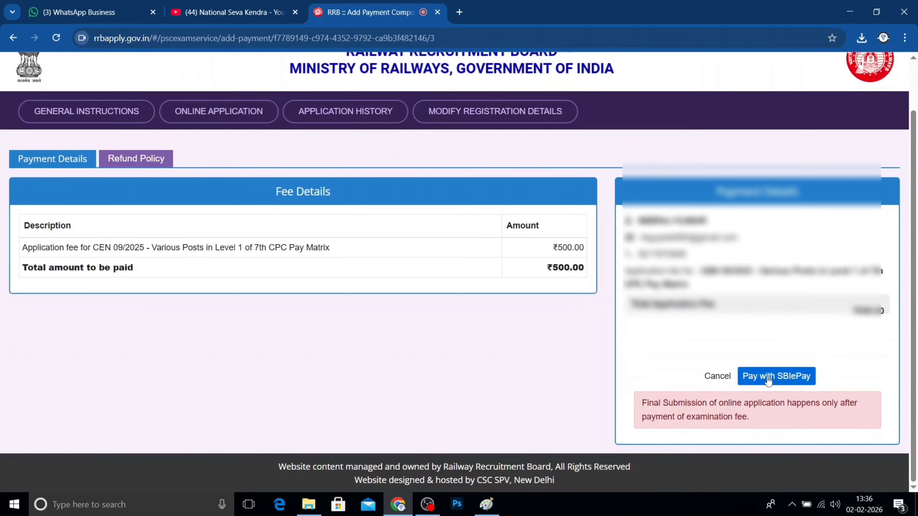
{"action": "left_click", "coordinate": [794, 382]}
{"action": "left_click", "coordinate": [260, 333]}
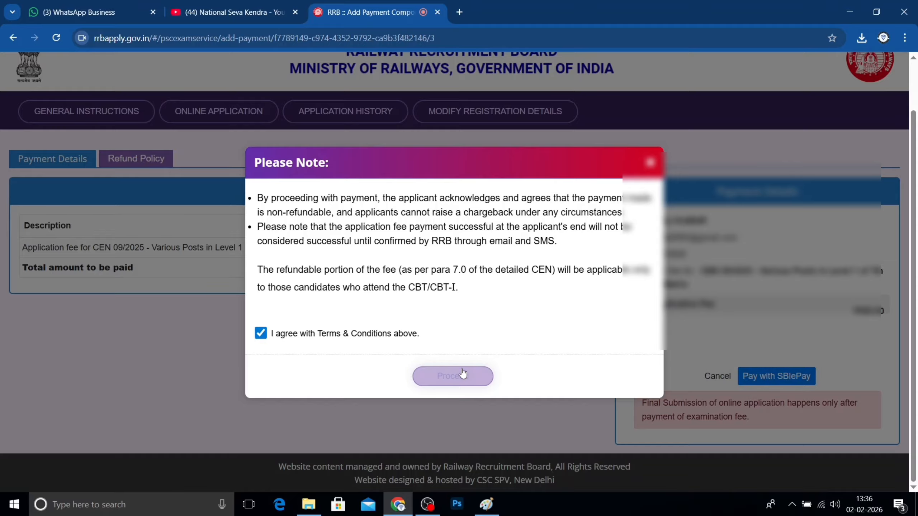
{"action": "left_click", "coordinate": [463, 372]}
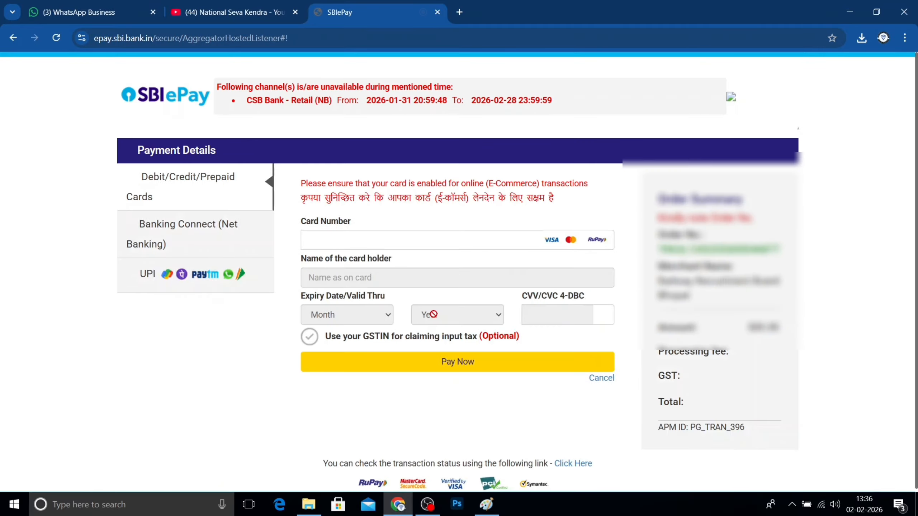
Step: Enter the card number and the cardholder's name in the SBIePay card payment form
{"action": "left_click", "coordinate": [319, 240]}
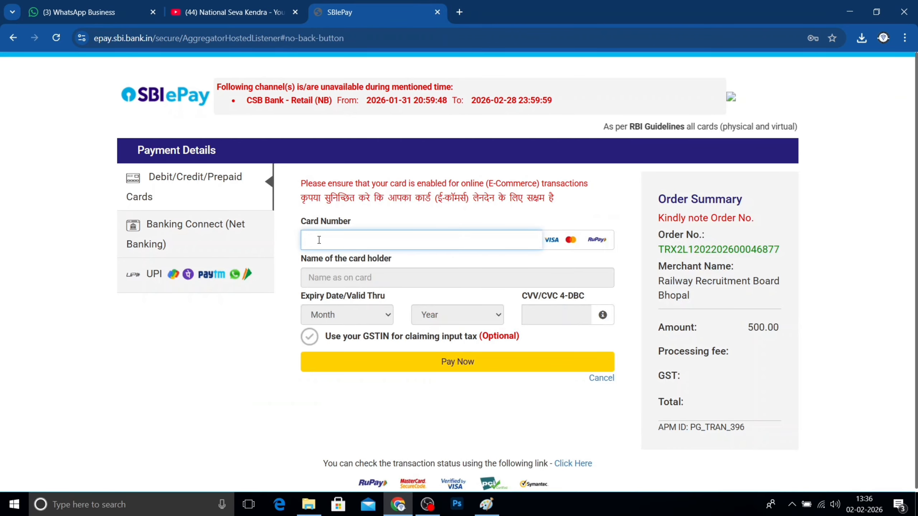
{"action": "type", "text": "4156"}
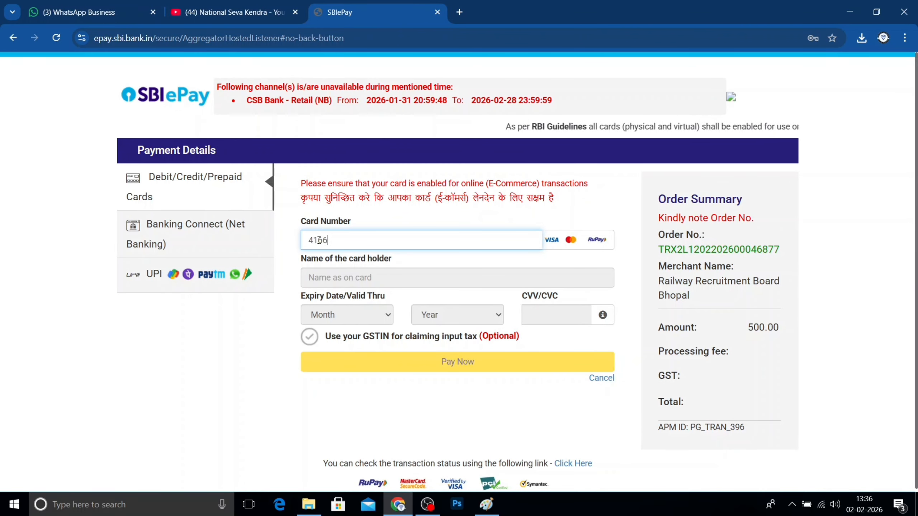
{"action": "type", "text": "????"}
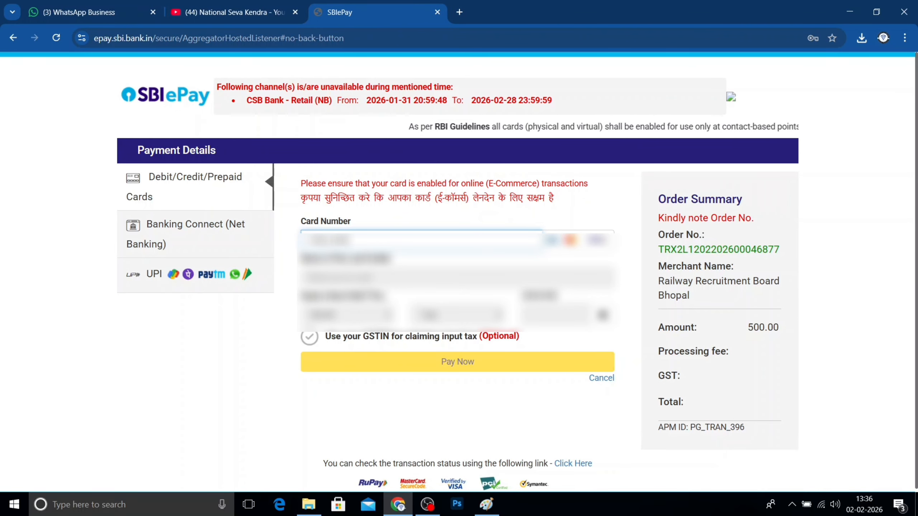
{"action": "type", "text": "????"}
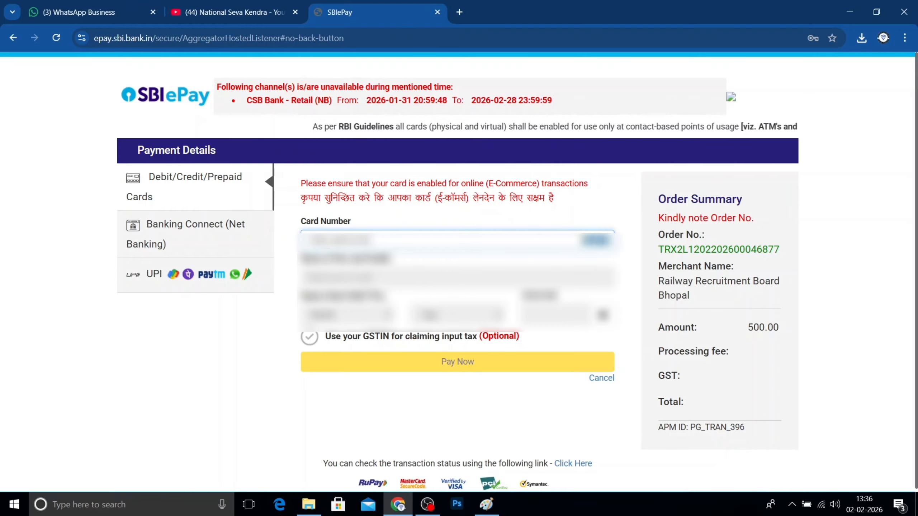
{"action": "type", "text": "???"}
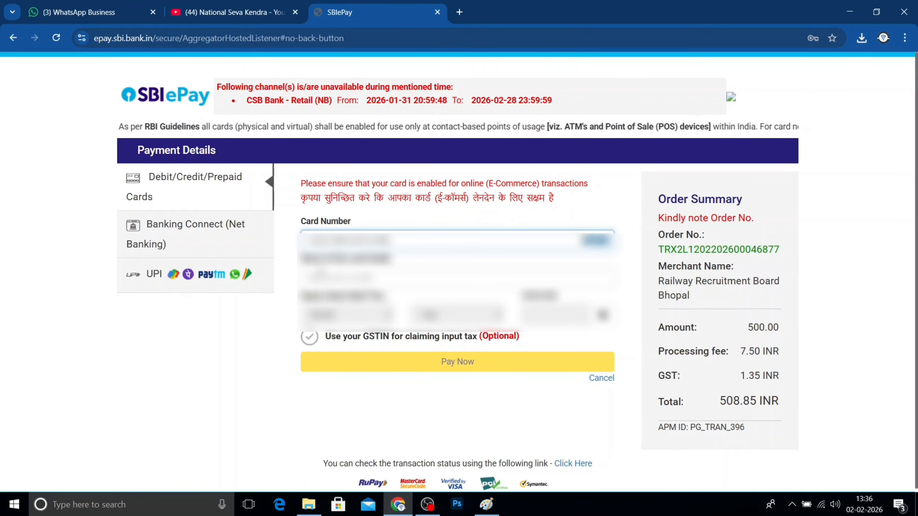
{"action": "left_click", "coordinate": [324, 275]}
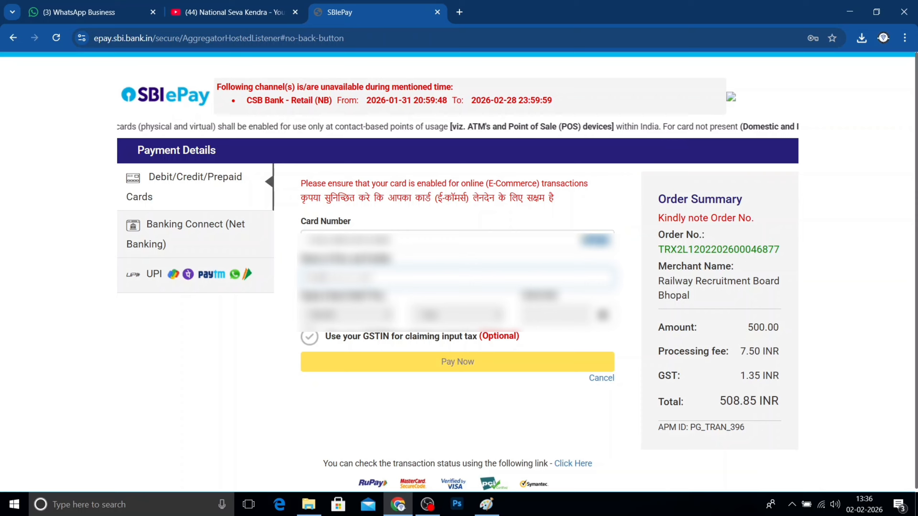
{"action": "type", "text": "?????"}
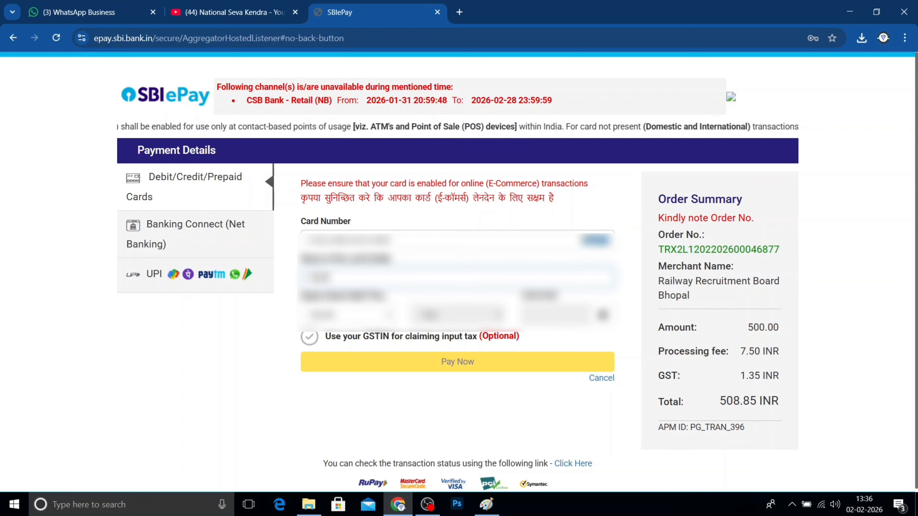
{"action": "type", "text": "???"}
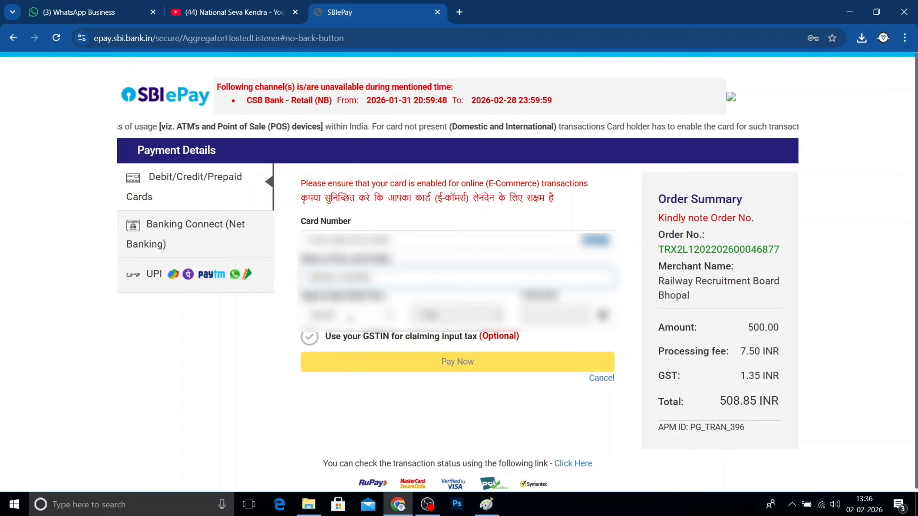
Step: Select the card's expiry month and year and enter its CVV security code
{"action": "left_click", "coordinate": [351, 316]}
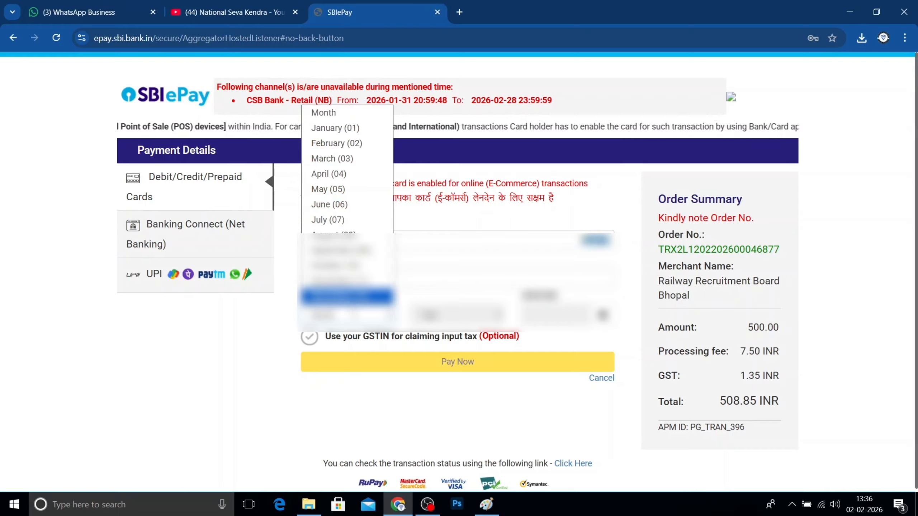
{"action": "left_click", "coordinate": [352, 297]}
{"action": "left_click", "coordinate": [445, 313]}
{"action": "scroll", "coordinate": [460, 110], "scroll_direction": "down", "scroll_amount": 1}
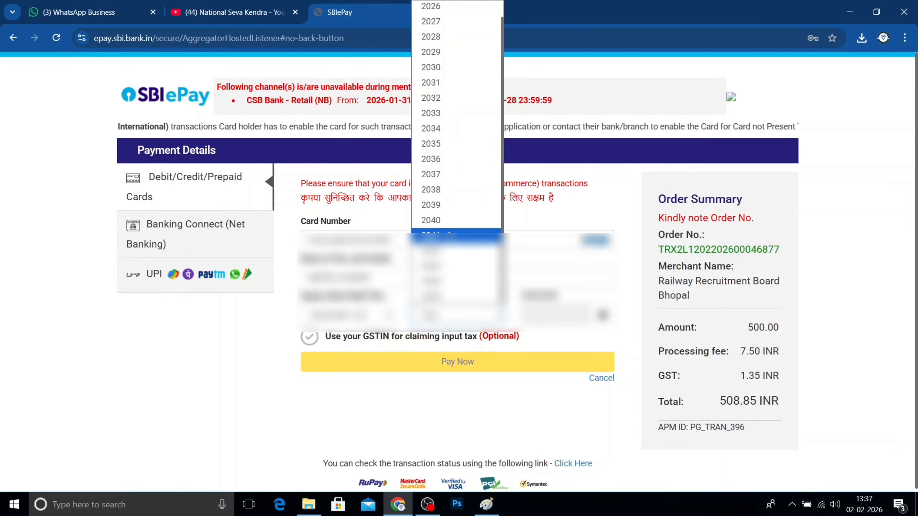
{"action": "scroll", "coordinate": [448, 181], "scroll_direction": "up", "scroll_amount": 1}
{"action": "left_click", "coordinate": [446, 27]}
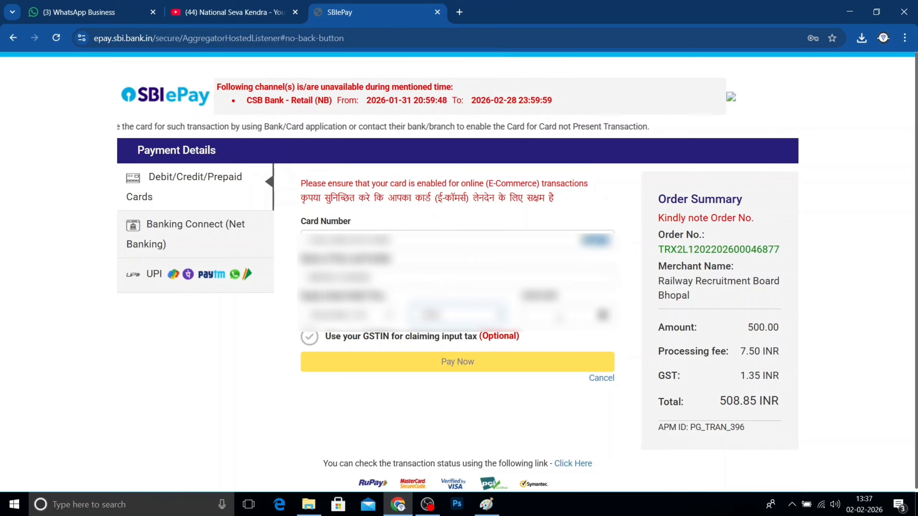
{"action": "left_click", "coordinate": [559, 318]}
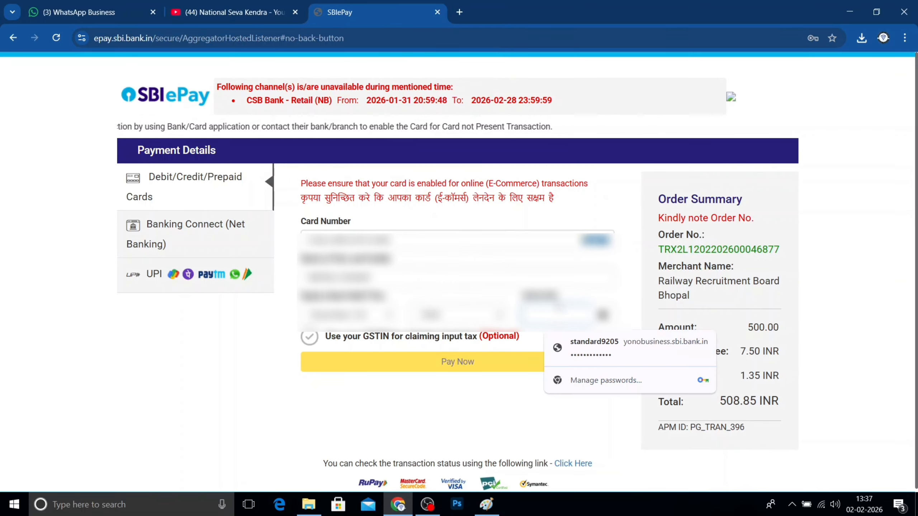
{"action": "type", "text": "•••"}
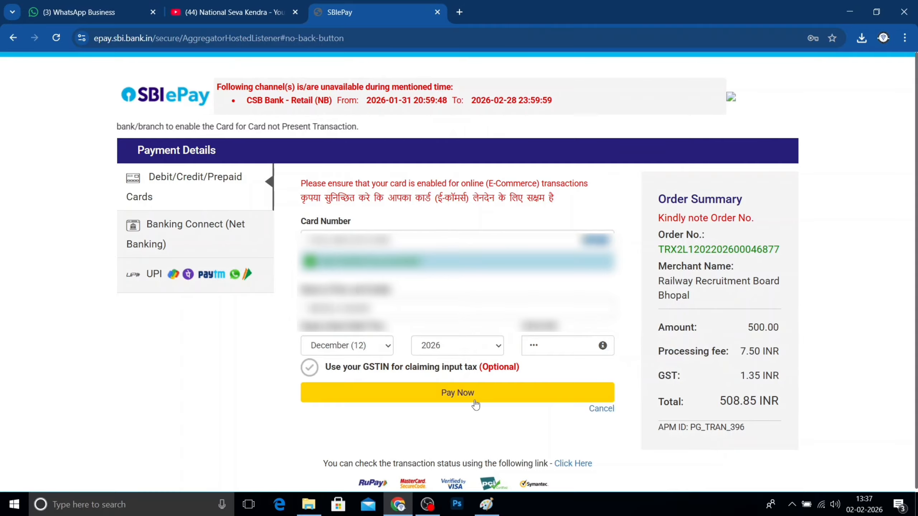
Step: Submit the payment without saving the card and authenticate the purchase with the OTP code
{"action": "left_click", "coordinate": [476, 400]}
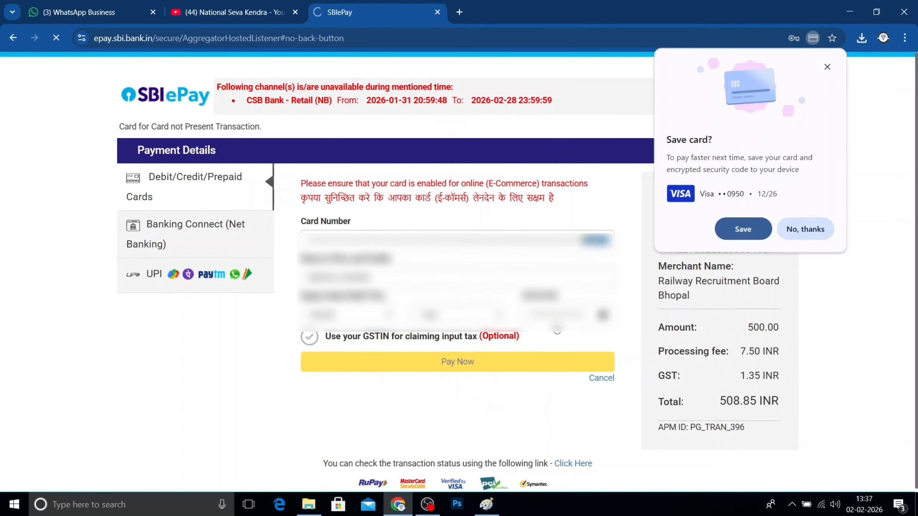
{"action": "left_click", "coordinate": [792, 237]}
{"action": "left_click", "coordinate": [395, 297]}
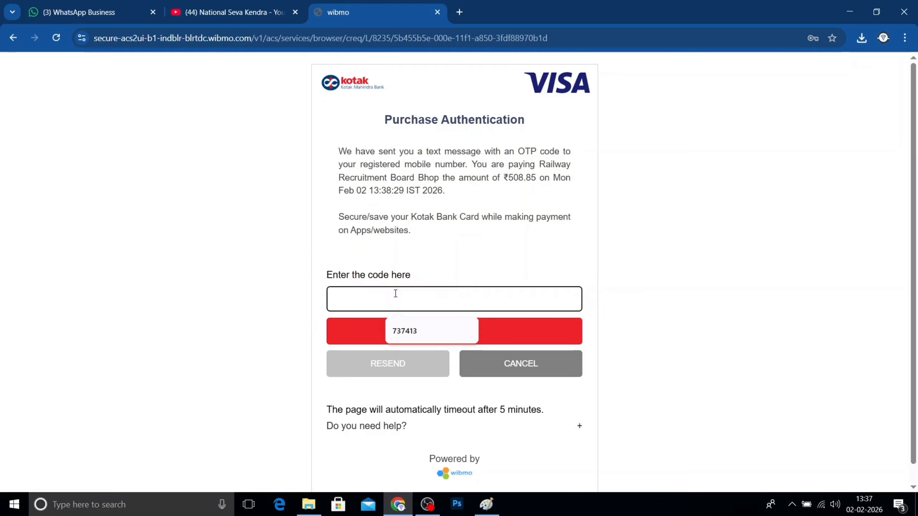
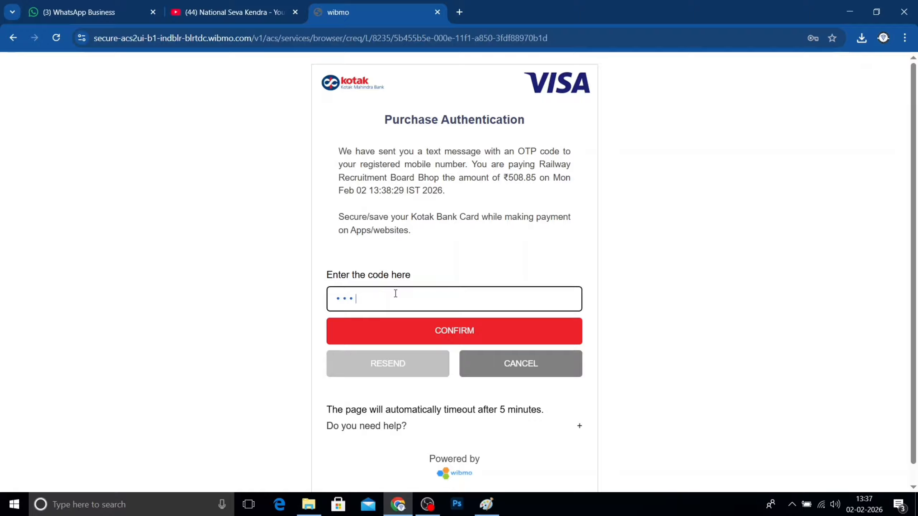
{"action": "left_click", "coordinate": [449, 330]}
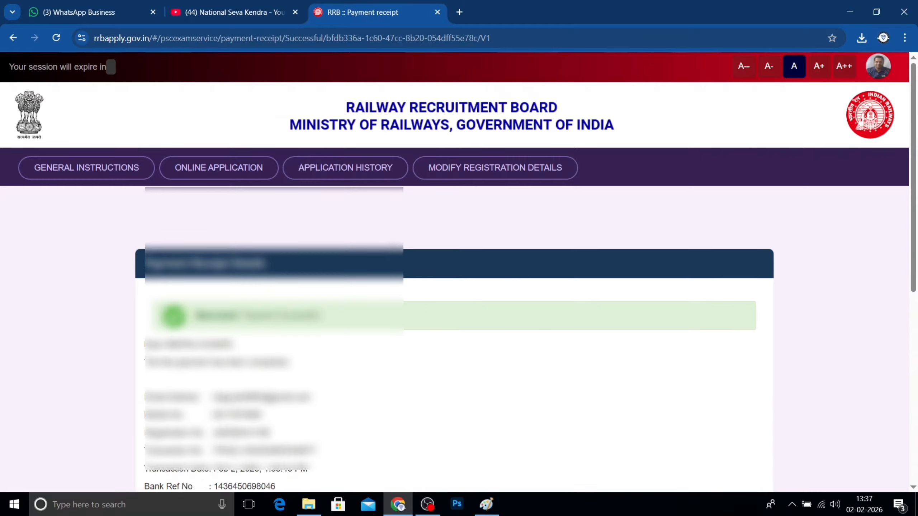
Step: Look over the payment receipt and view the submitted Level 1 application from the application history
{"action": "scroll", "coordinate": [353, 239], "scroll_direction": "down", "scroll_amount": 3}
{"action": "scroll", "coordinate": [352, 239], "scroll_direction": "up", "scroll_amount": 3}
{"action": "left_click", "coordinate": [319, 172]}
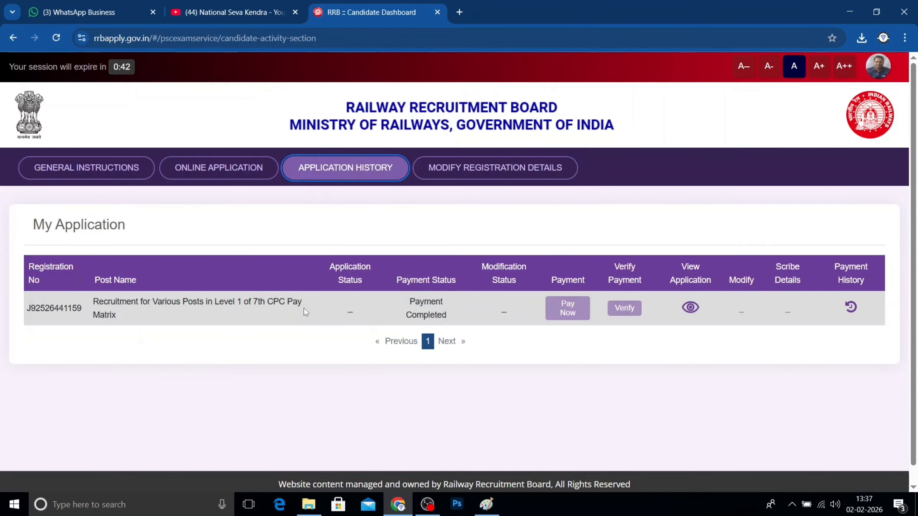
{"action": "left_click", "coordinate": [690, 309]}
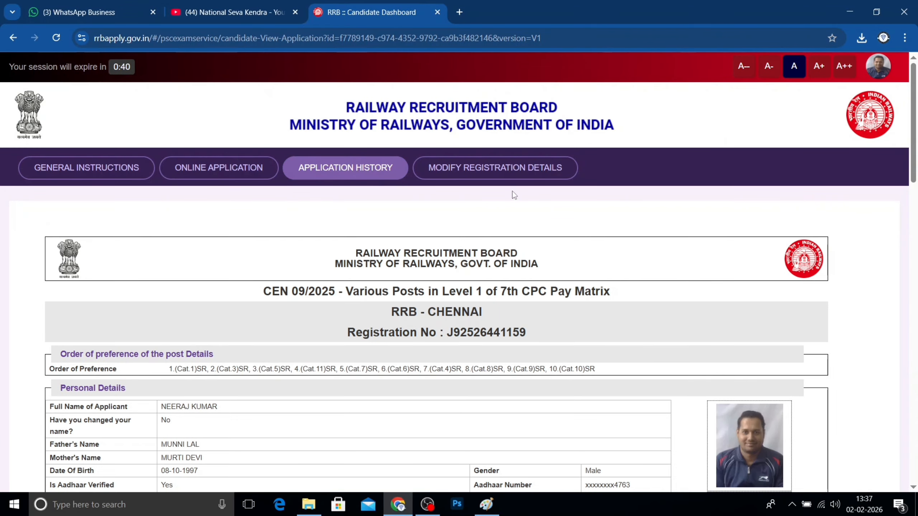
{"action": "scroll", "coordinate": [626, 211], "scroll_direction": "down", "scroll_amount": 5}
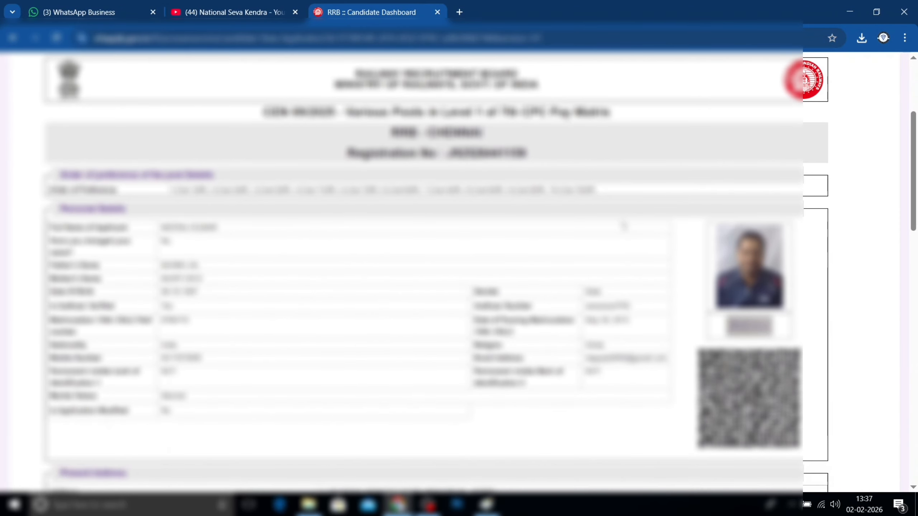
Step: Switch to the National Seva Kendra channel page on YouTube
{"action": "left_click", "coordinate": [235, 12]}
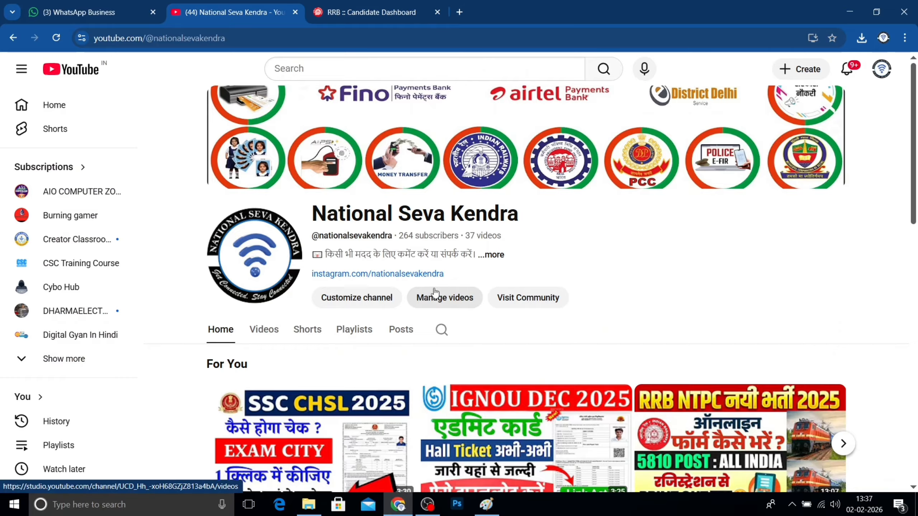